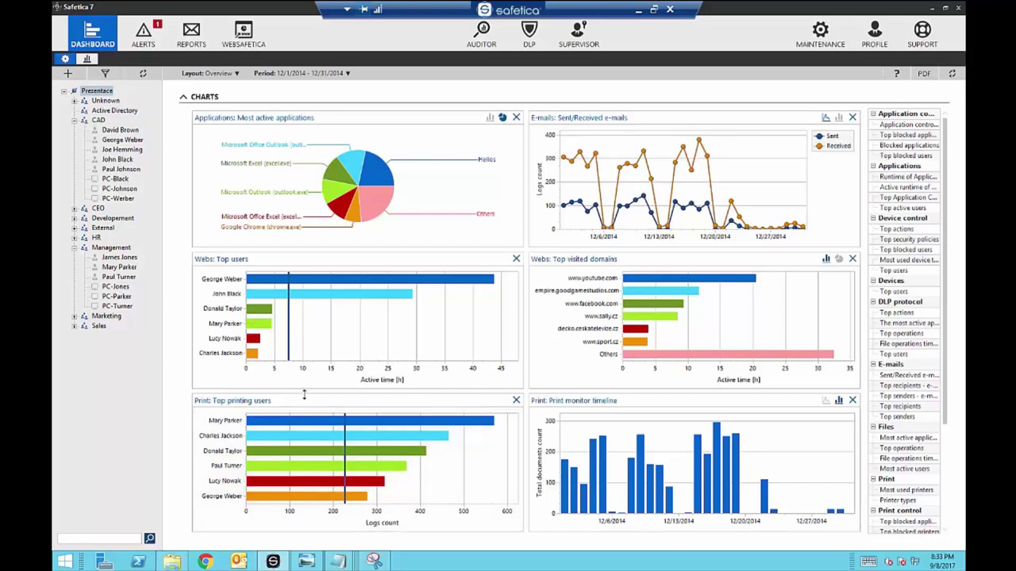
# Replace the dashboard's Print monitor timeline chart with the DLP protocol Top actions chart.
pyautogui.click(853, 402)
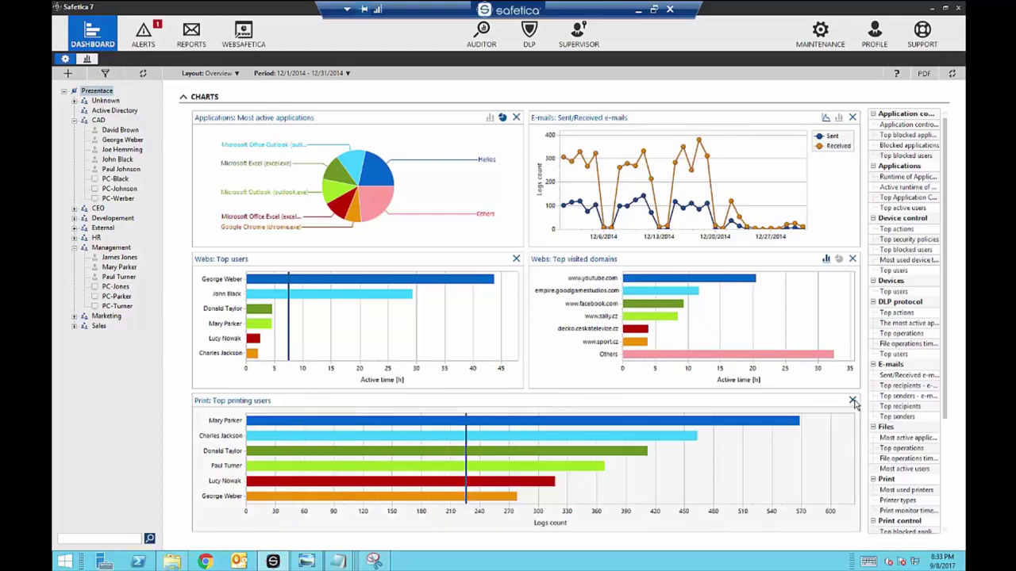
pyautogui.moveTo(912, 318); pyautogui.dragTo(529, 477)
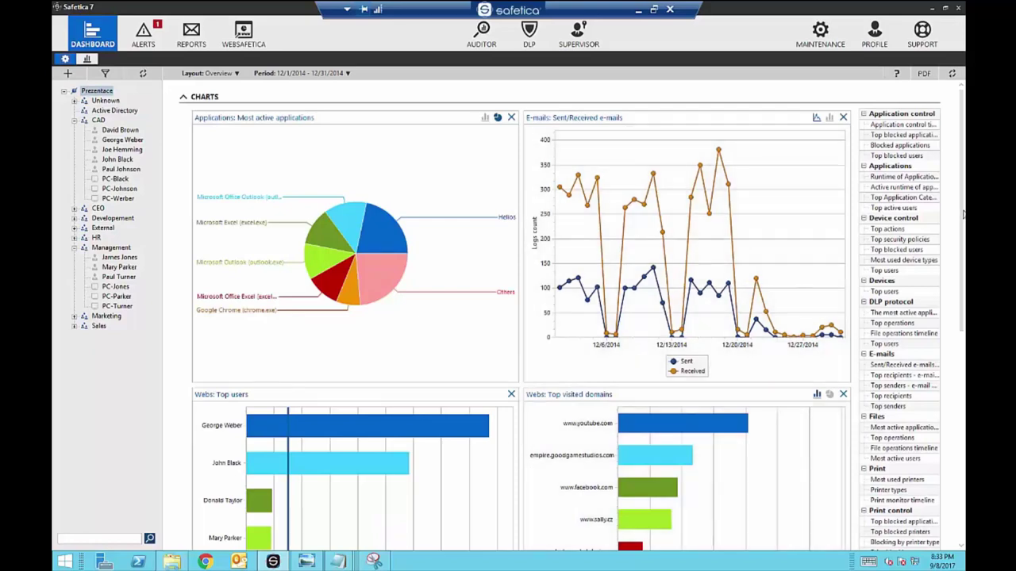
pyautogui.moveTo(962, 214); pyautogui.dragTo(963, 446)
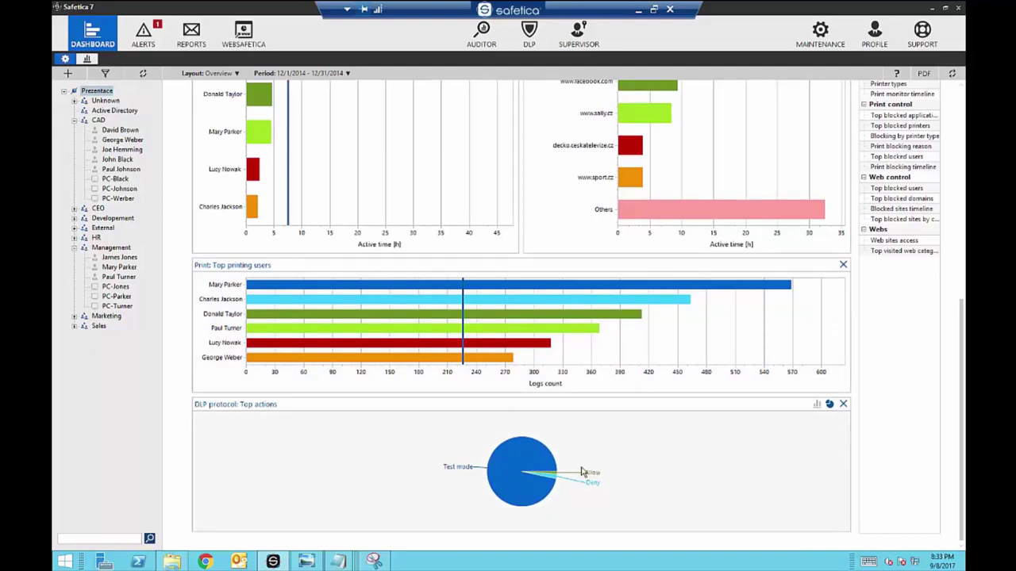
# Open the DLP protocol details behind the Top actions chart, and return to the dashboard.
pyautogui.click(554, 482)
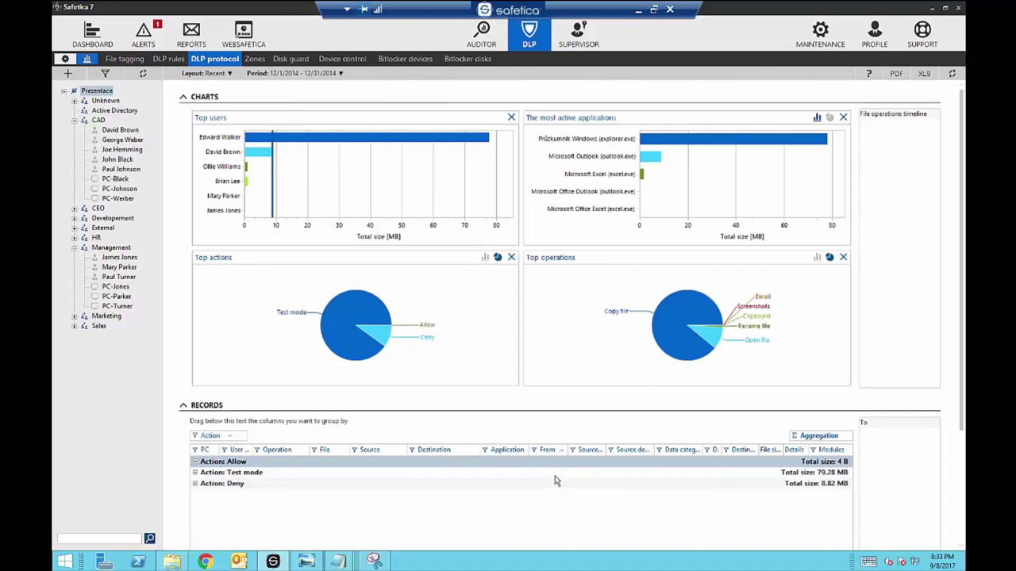
pyautogui.click(85, 37)
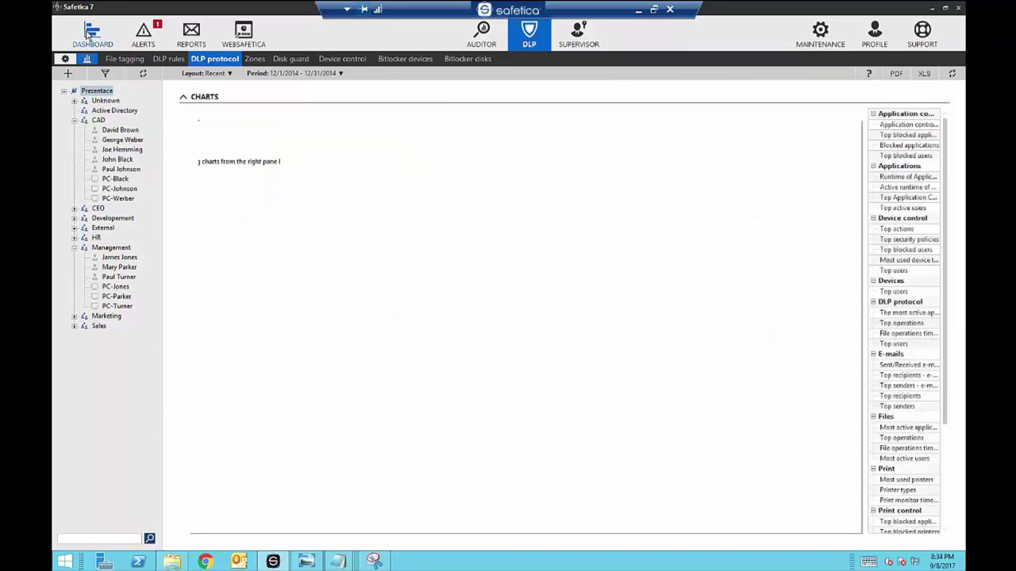
# Check the dashboard's custom date range options, and view the charts for one CAD employee before returning to the whole Prezentace group.
pyautogui.click(341, 74)
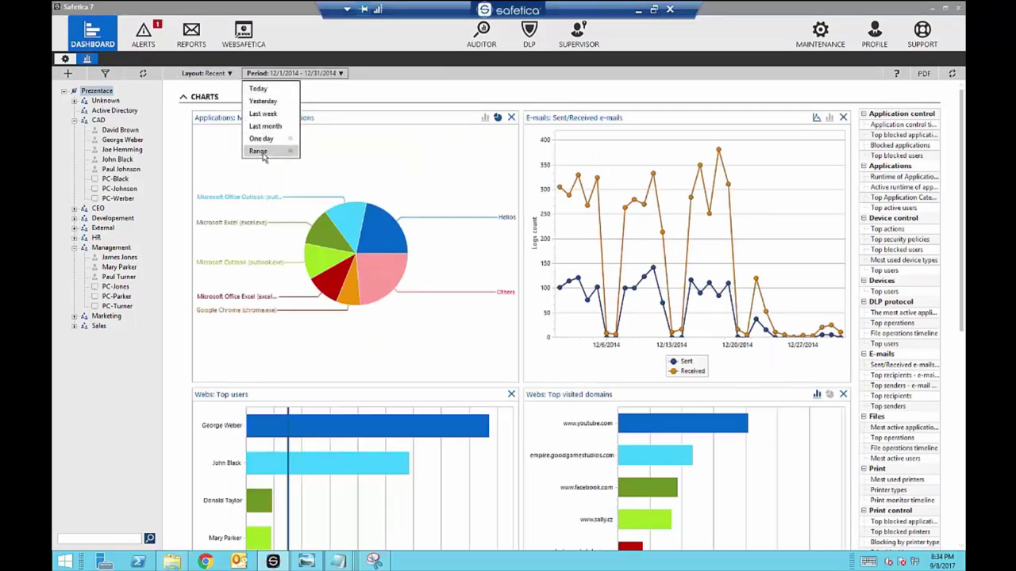
pyautogui.moveTo(264, 157)
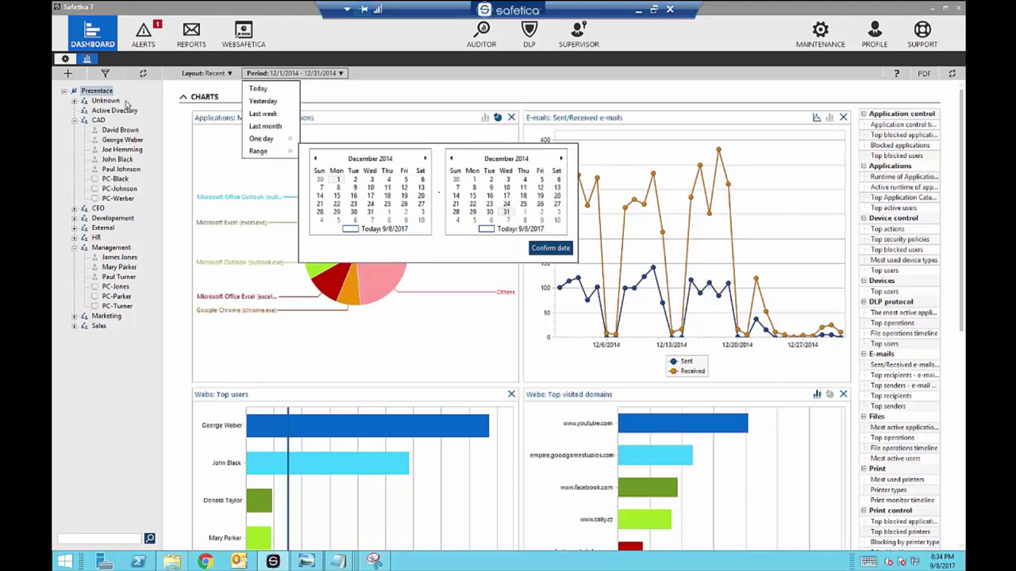
pyautogui.click(98, 119)
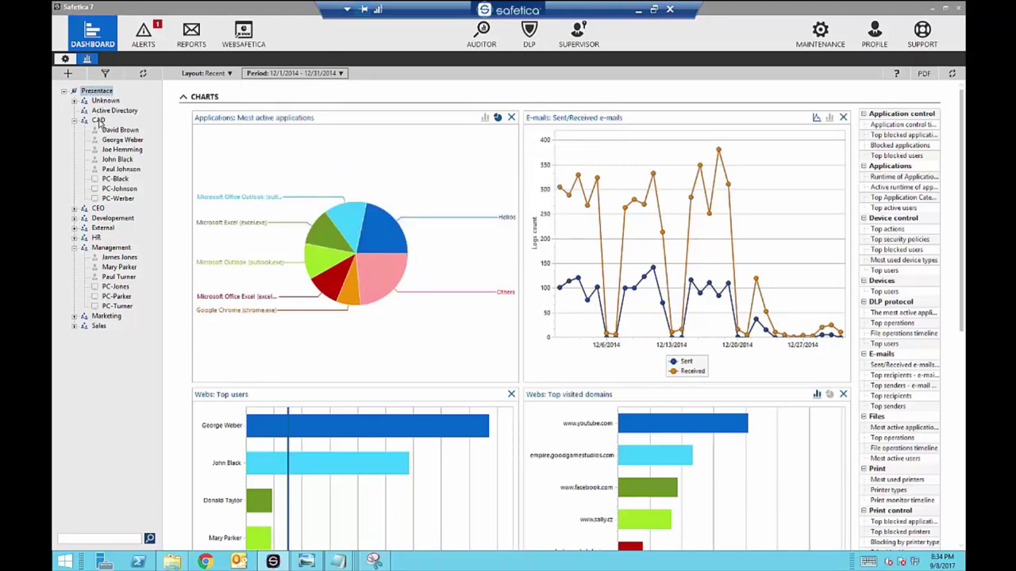
pyautogui.click(111, 150)
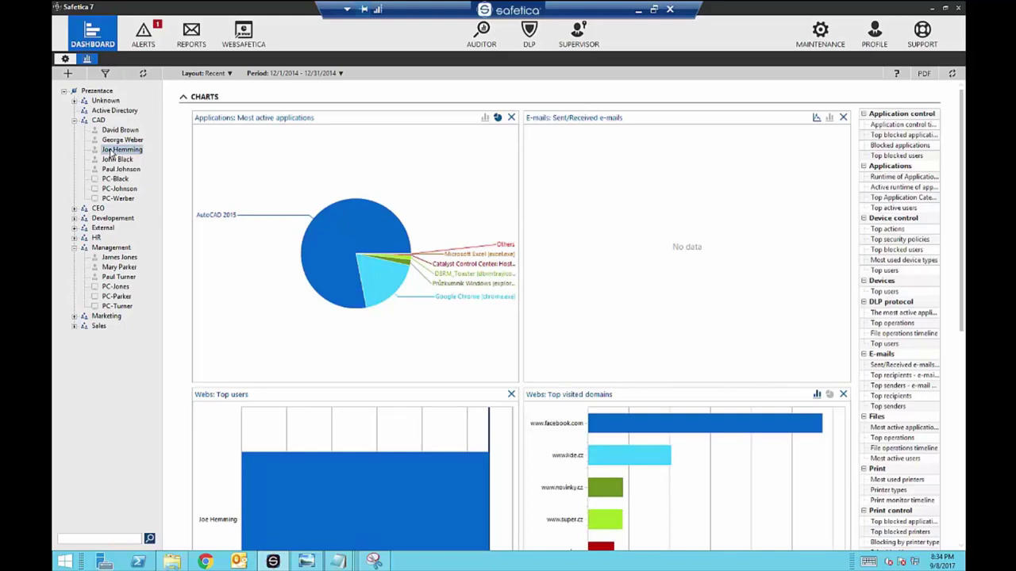
pyautogui.click(89, 93)
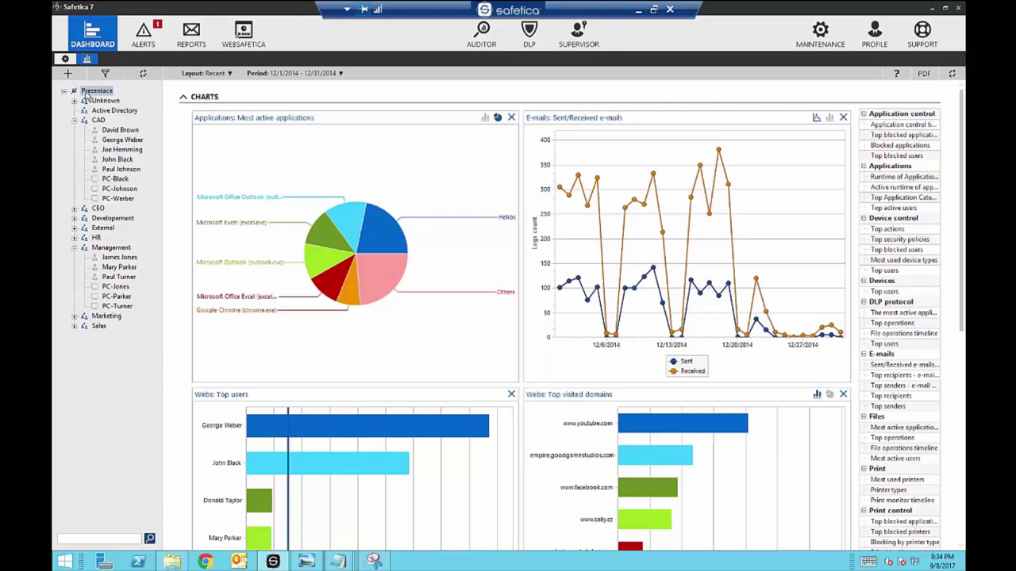
# Narrow the Auditor's file operations timeline to 12/16/2014–12/21/2014 around the copy peaks, and expand the first user's file records.
pyautogui.click(484, 33)
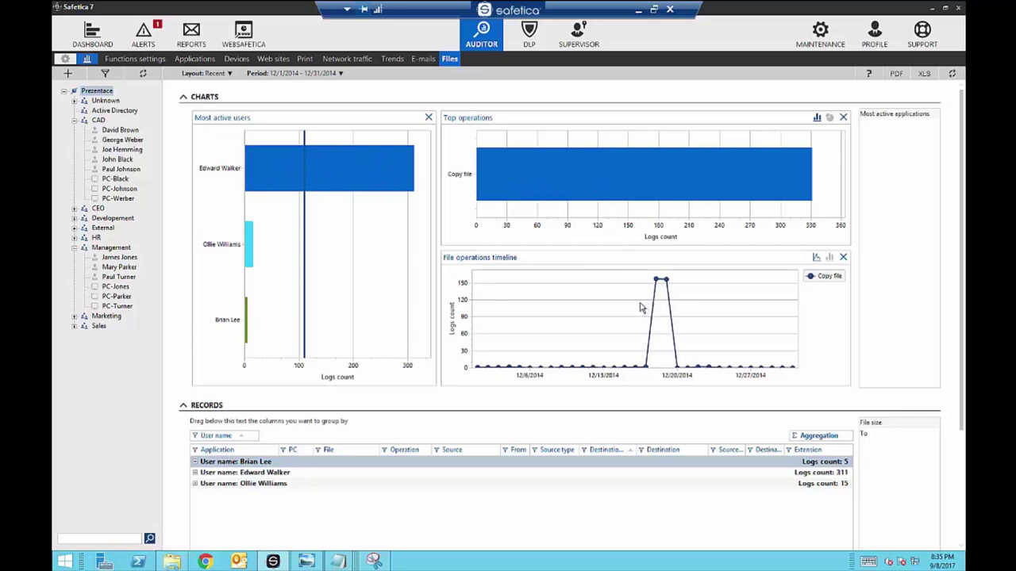
pyautogui.moveTo(641, 307); pyautogui.dragTo(689, 316)
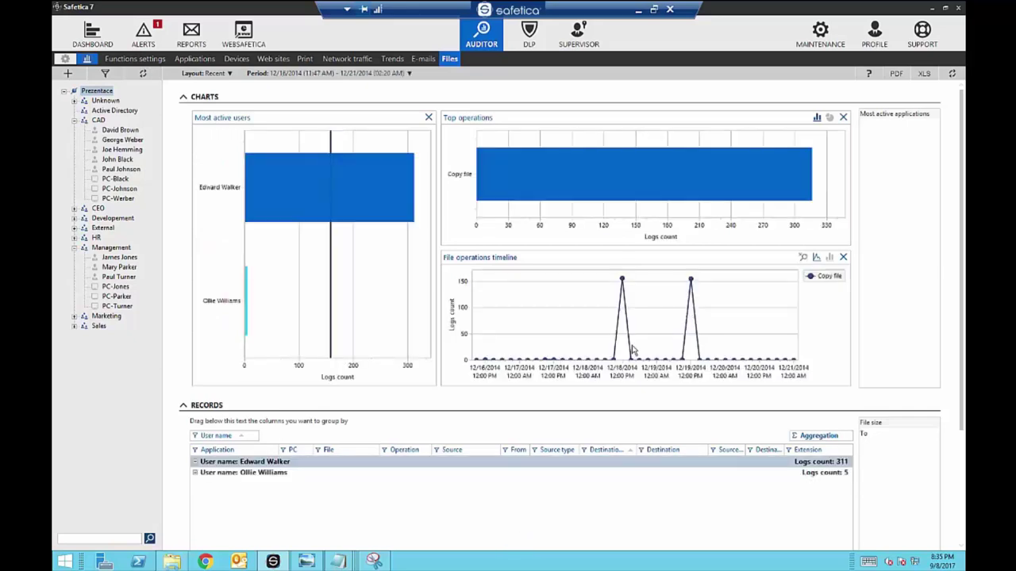
pyautogui.click(194, 462)
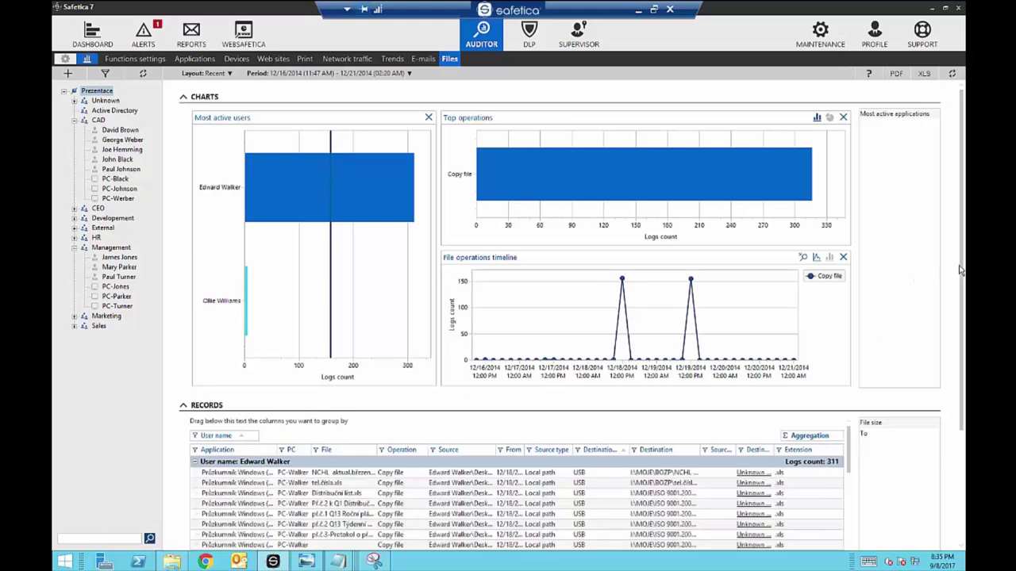
pyautogui.moveTo(961, 271); pyautogui.dragTo(957, 410)
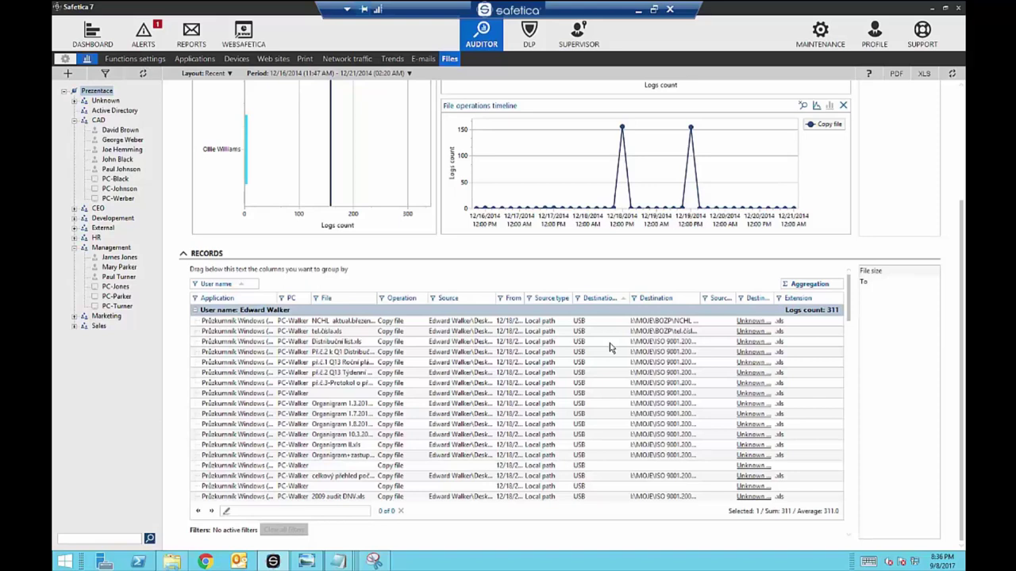
# Filter the file records by destination type Cloud drive, and clear the filter after viewing the result.
pyautogui.click(579, 299)
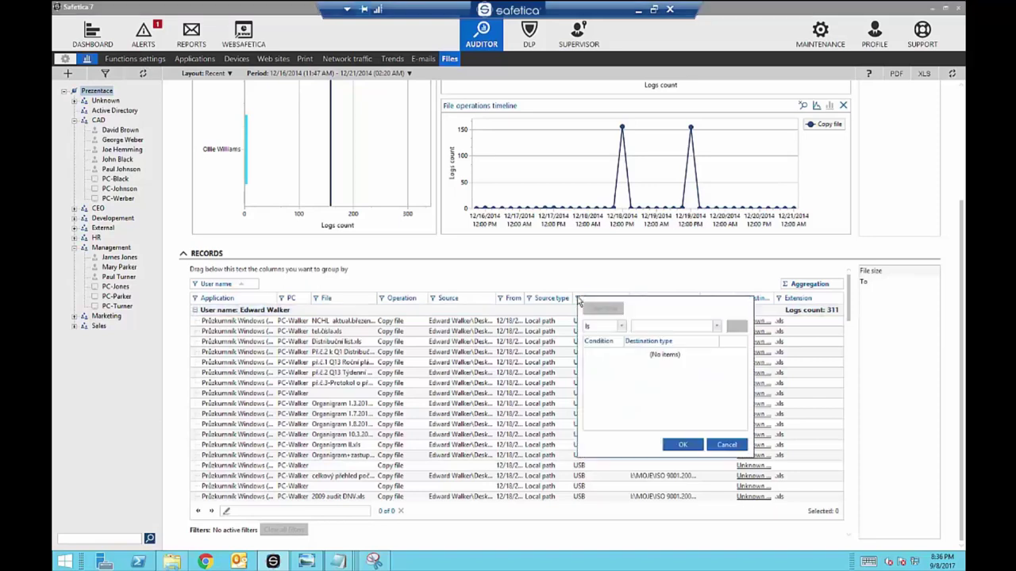
pyautogui.click(716, 328)
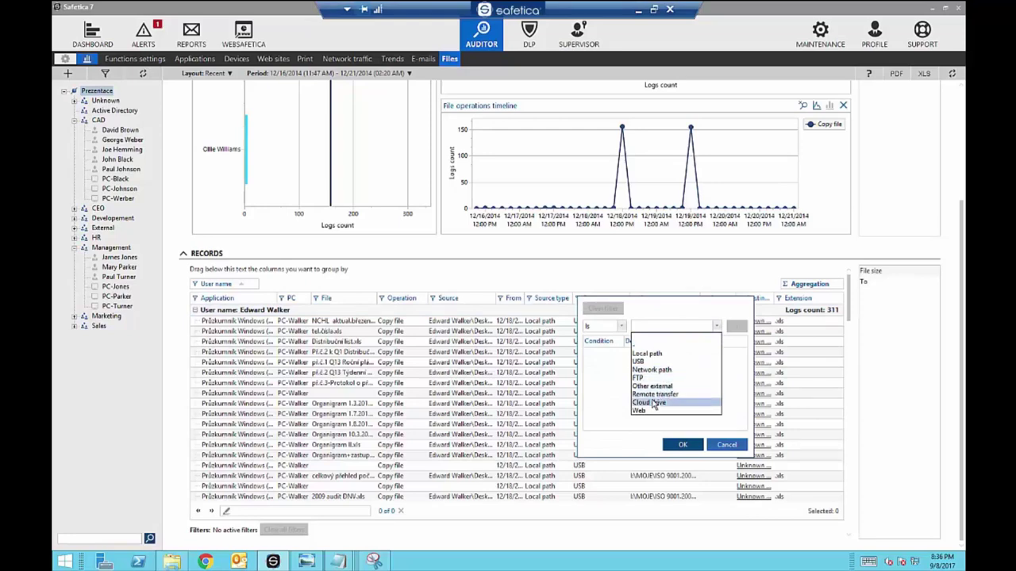
pyautogui.click(651, 403)
pyautogui.click(737, 327)
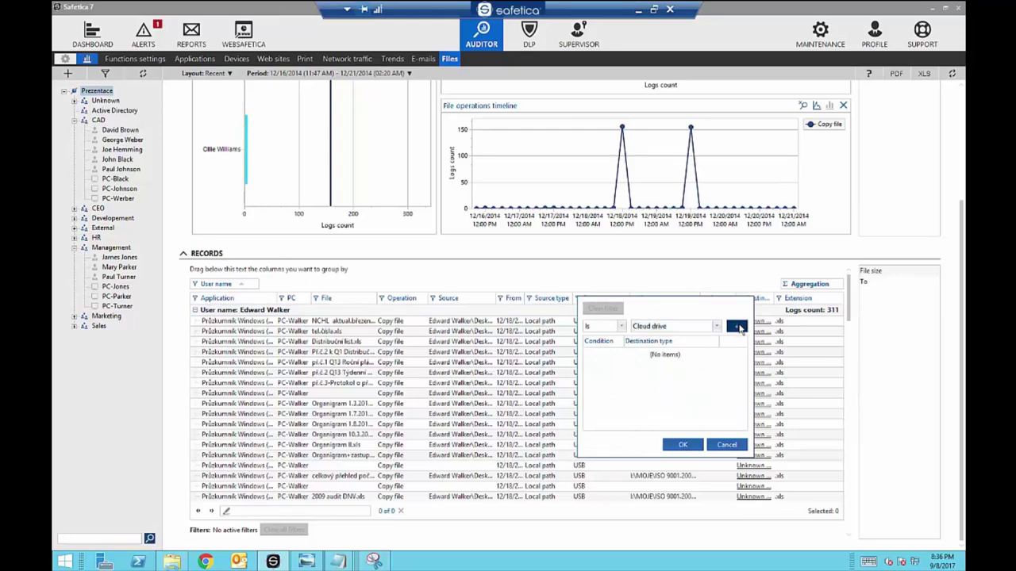
pyautogui.click(679, 447)
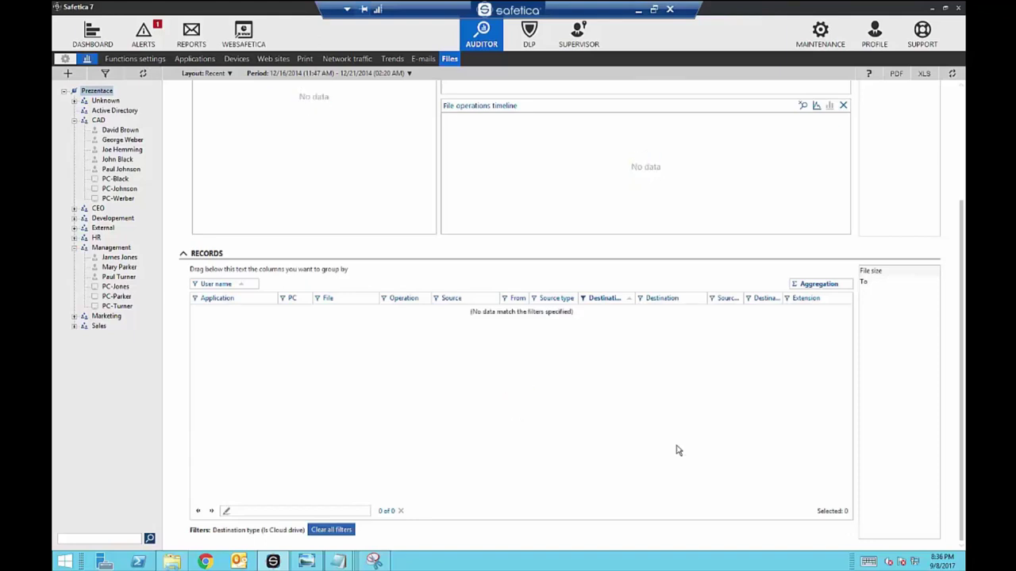
pyautogui.click(324, 530)
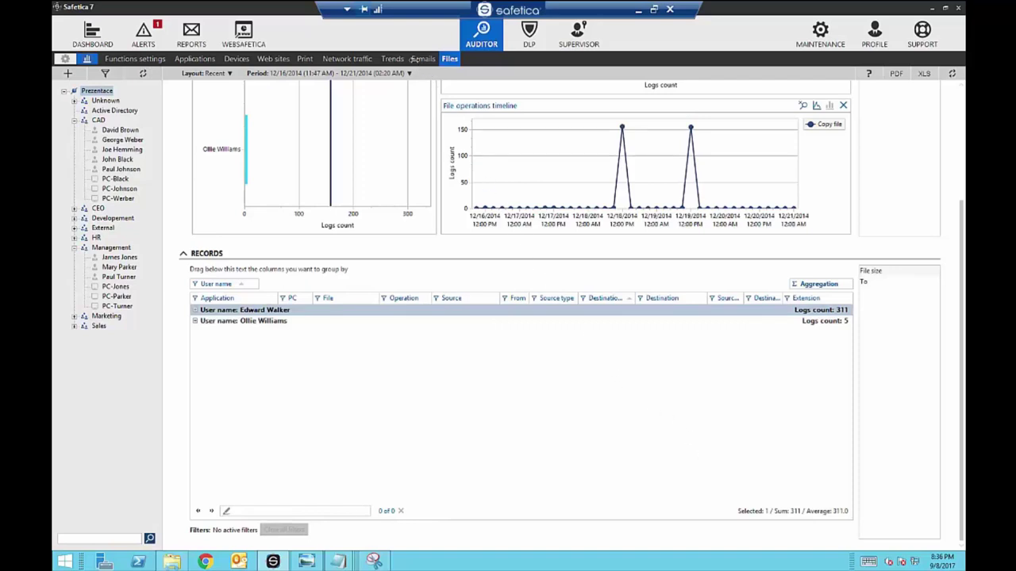
# Filter the Auditor's e-mail records to the top sender, and expand the group of e-mails containing attachments.
pyautogui.click(421, 59)
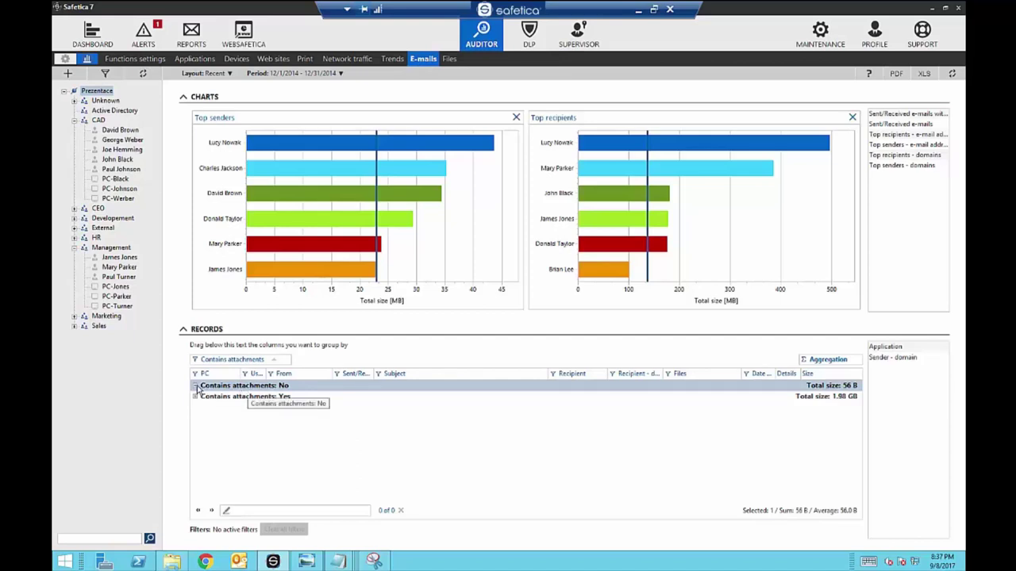
pyautogui.click(225, 369)
pyautogui.moveTo(225, 364); pyautogui.dragTo(195, 356)
pyautogui.moveTo(256, 377)
pyautogui.mouseDown()
pyautogui.moveTo(265, 358)
pyautogui.moveTo(215, 369)
pyautogui.moveTo(227, 386)
pyautogui.moveTo(246, 376)
pyautogui.mouseUp()
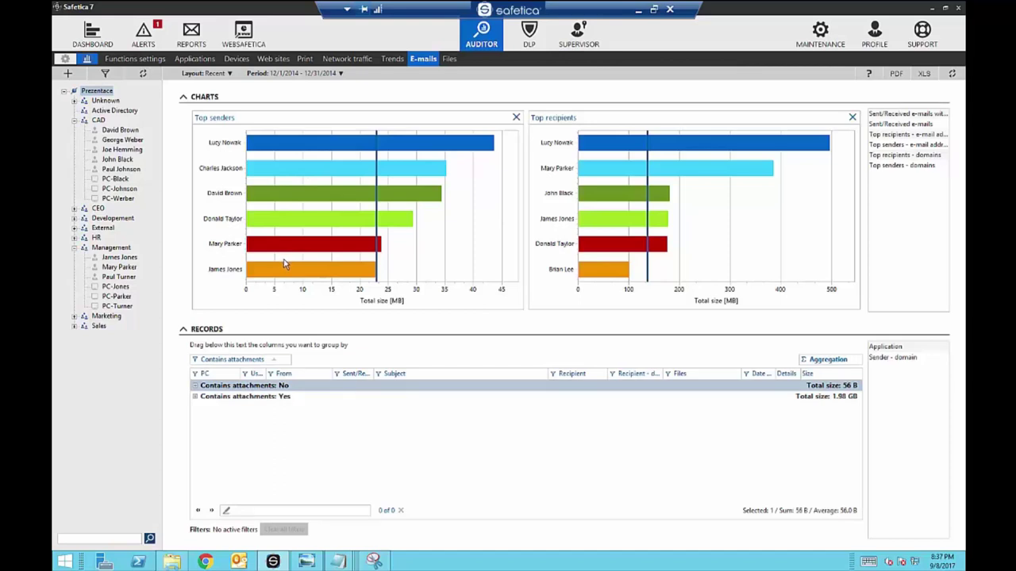
pyautogui.click(280, 148)
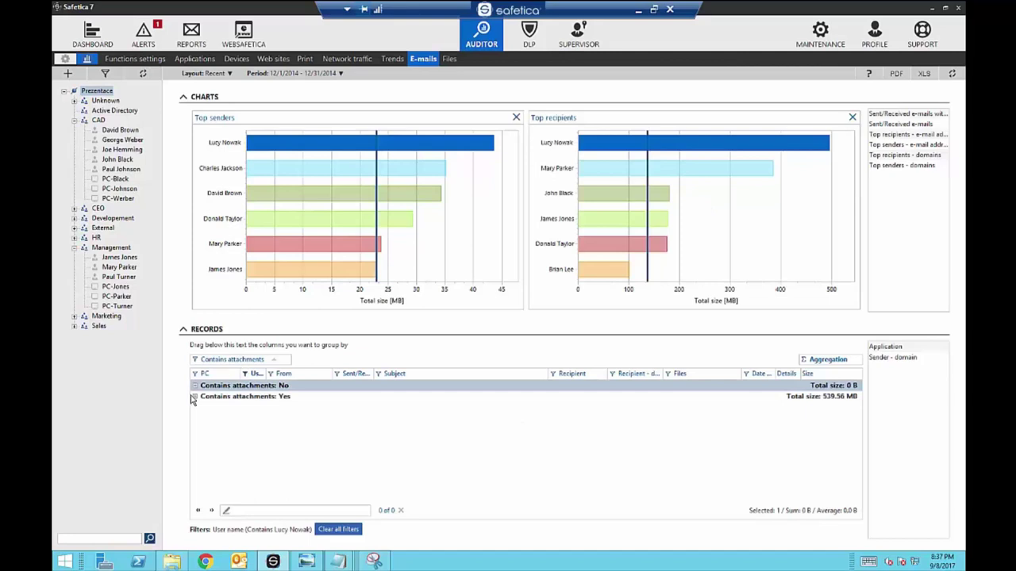
pyautogui.click(193, 398)
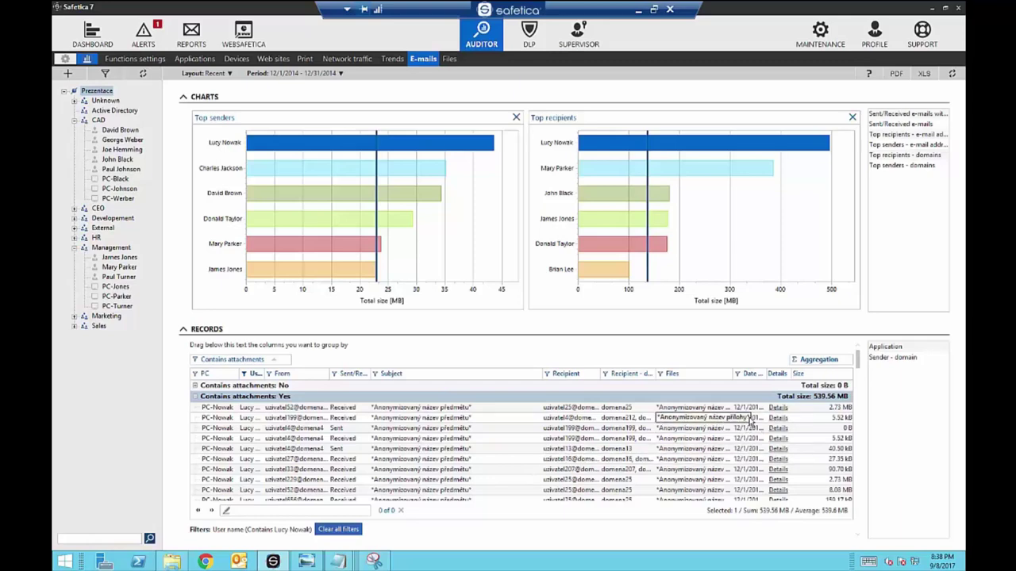
# View the details of the second listed e-mail, close them, and remove the top sender filter.
pyautogui.click(777, 419)
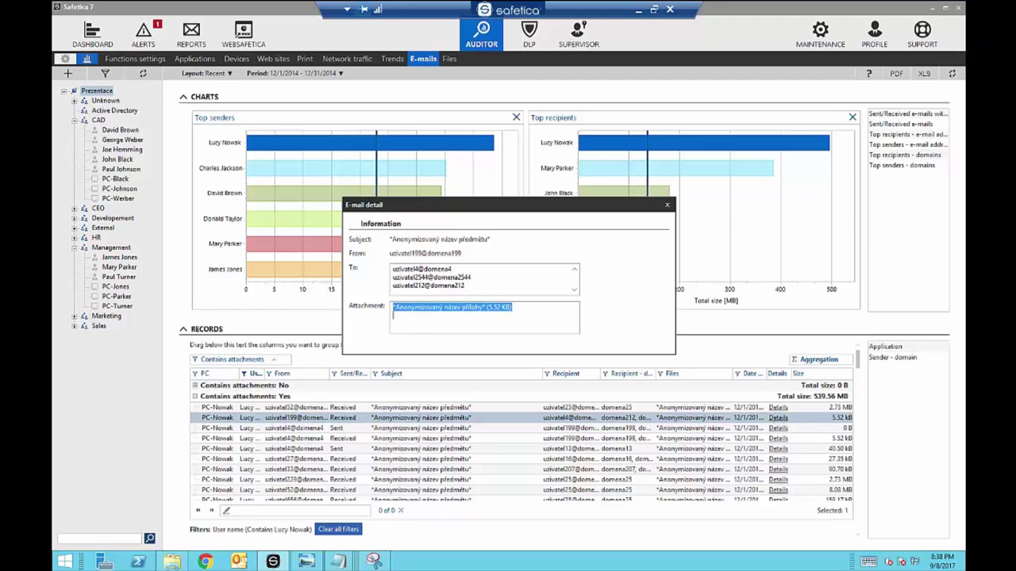
pyautogui.click(667, 206)
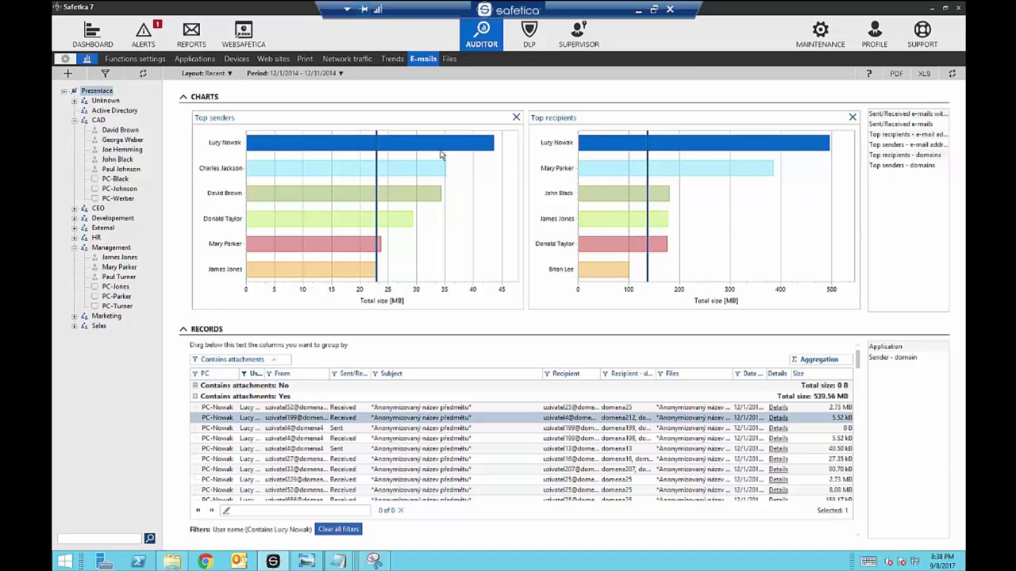
pyautogui.click(342, 145)
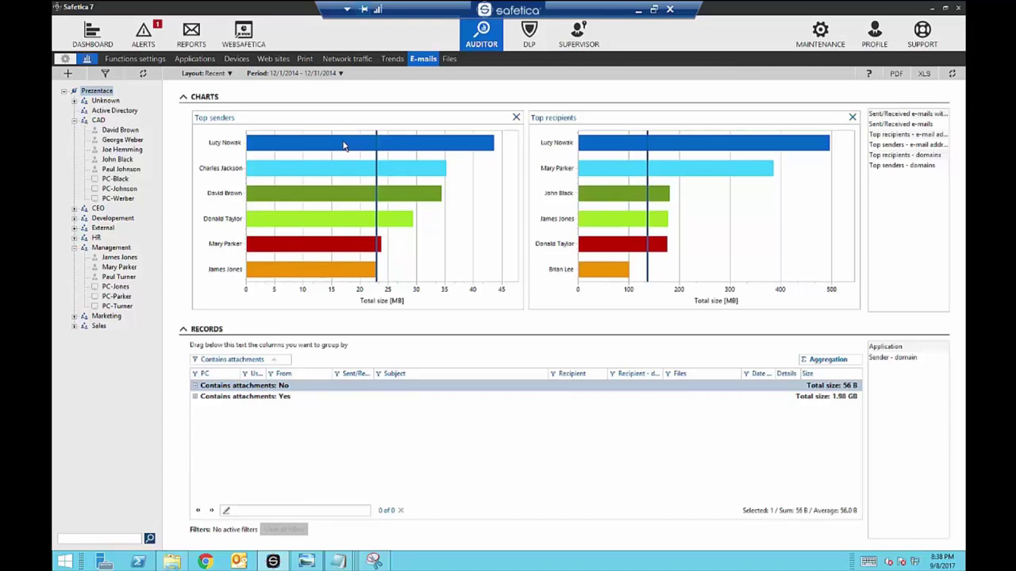
pyautogui.click(236, 60)
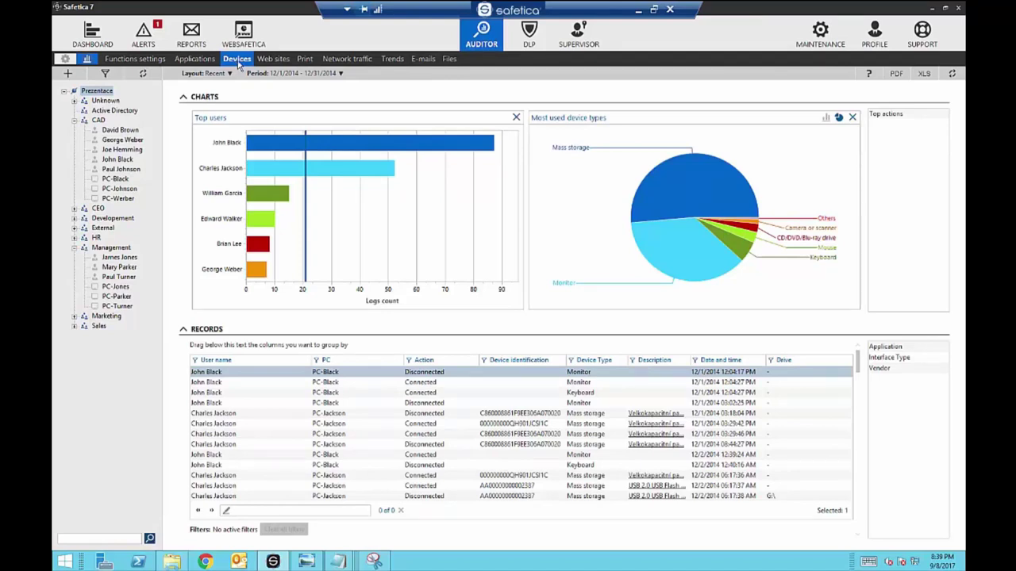
pyautogui.moveTo(675, 250)
pyautogui.moveTo(831, 254)
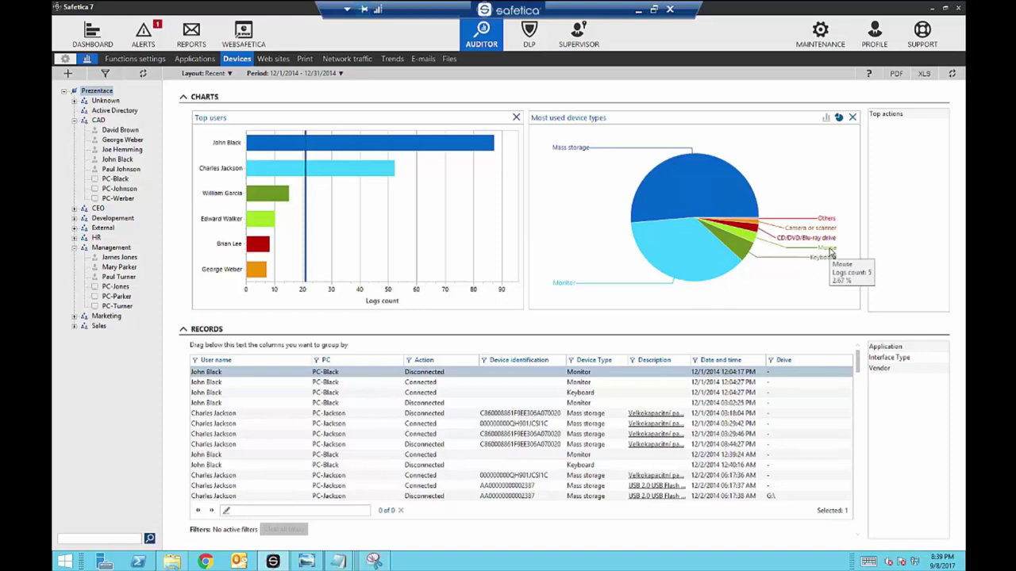
pyautogui.click(667, 179)
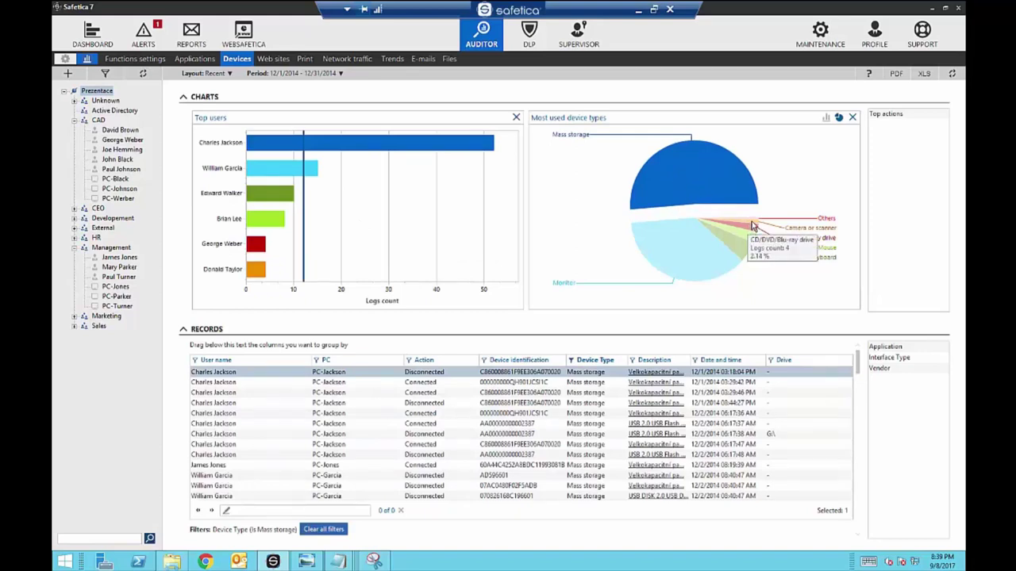
pyautogui.click(752, 226)
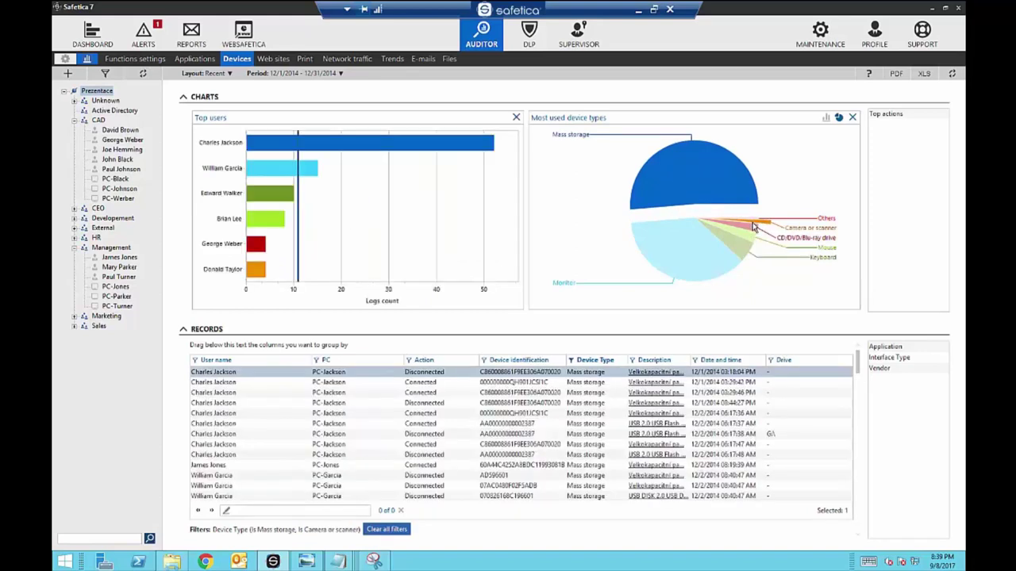
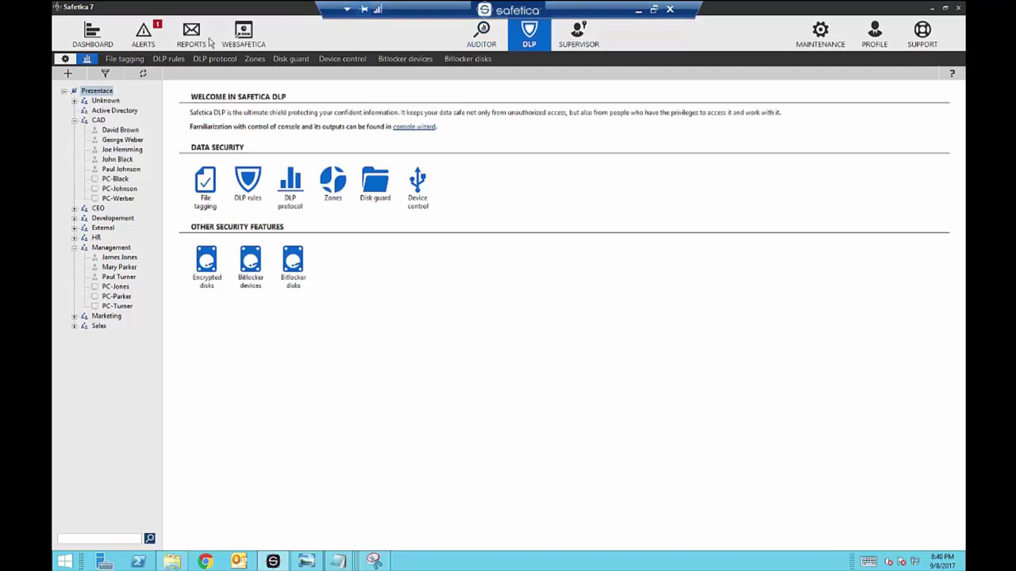
# Open the DLP file tagging settings and review the application, web and path rules of the Financial Files category.
pyautogui.click(140, 62)
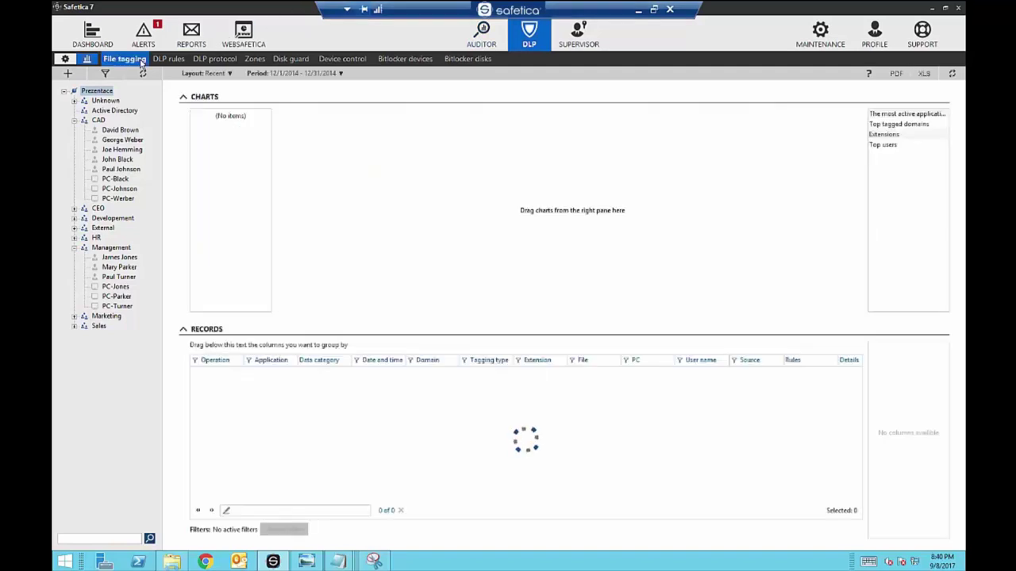
pyautogui.click(66, 61)
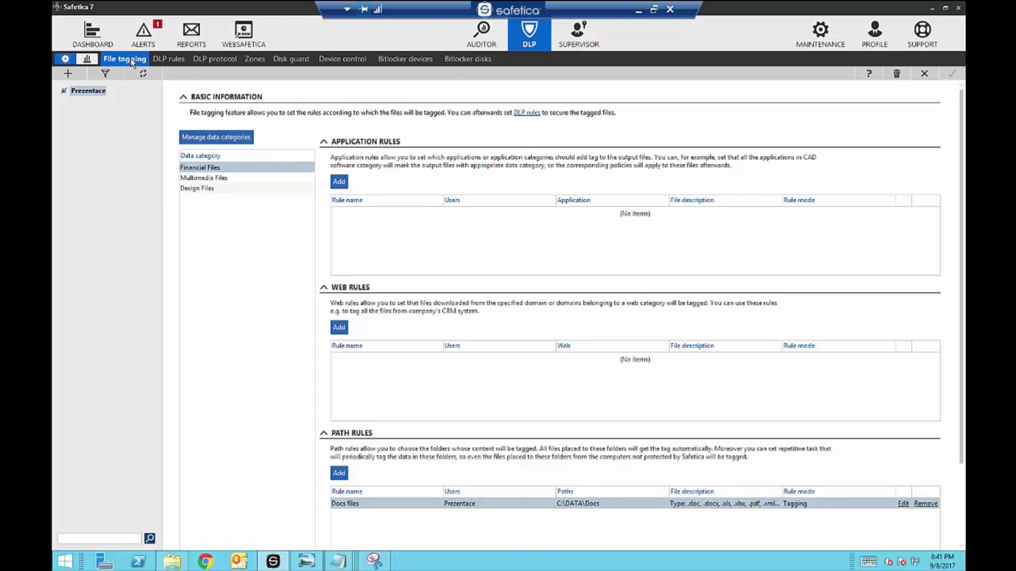
pyautogui.scroll(-2, 371, 373)
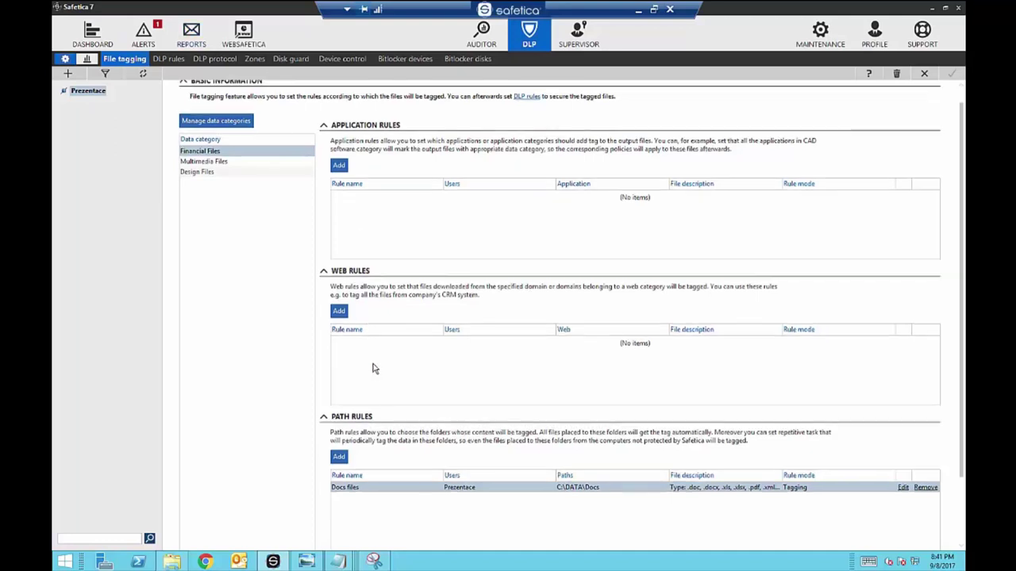
pyautogui.scroll(-1, 368, 403)
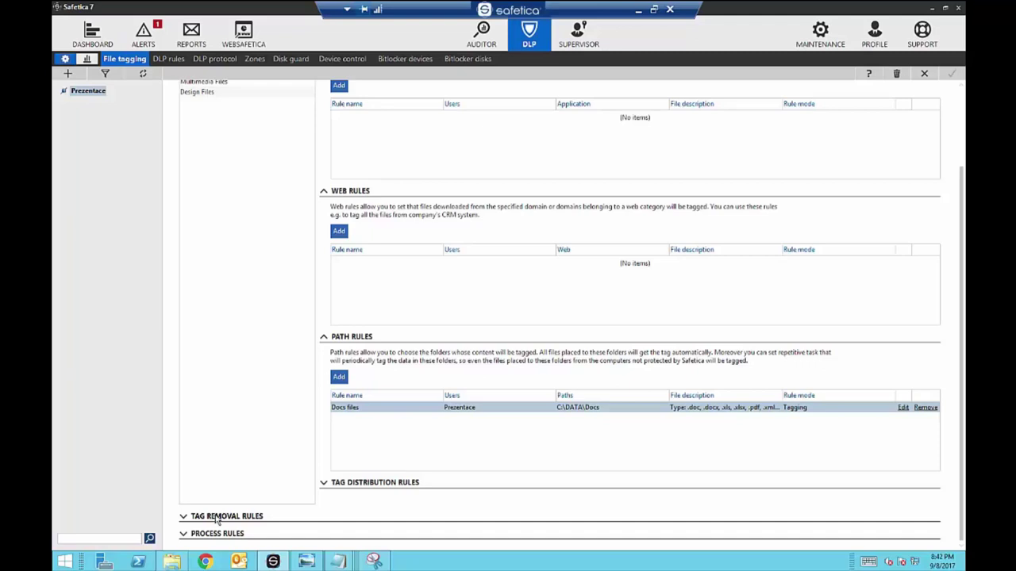
# Review the DLP rules assigned to the CAD group and to the top-level Prezentace group.
pyautogui.click(170, 64)
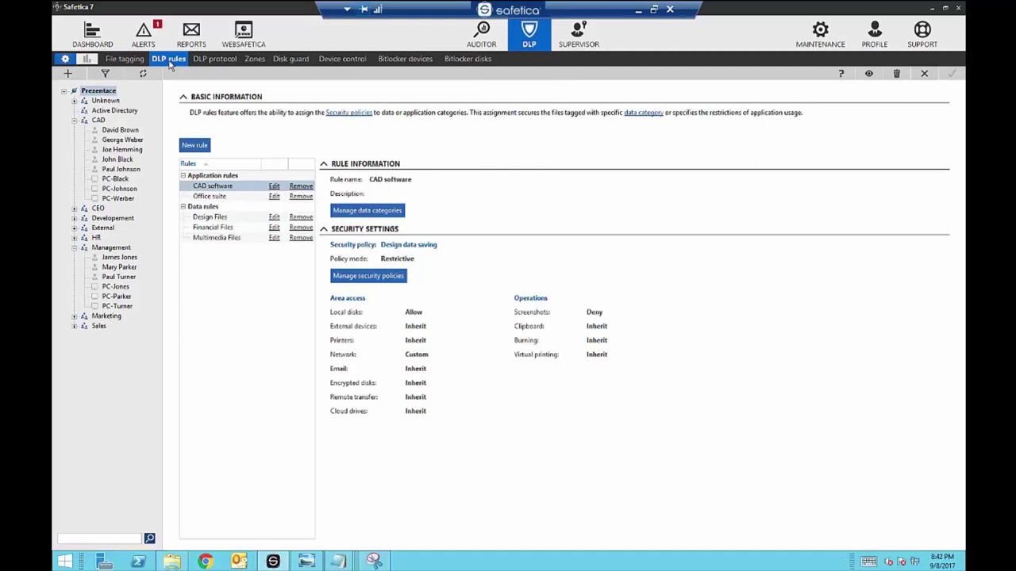
pyautogui.click(98, 120)
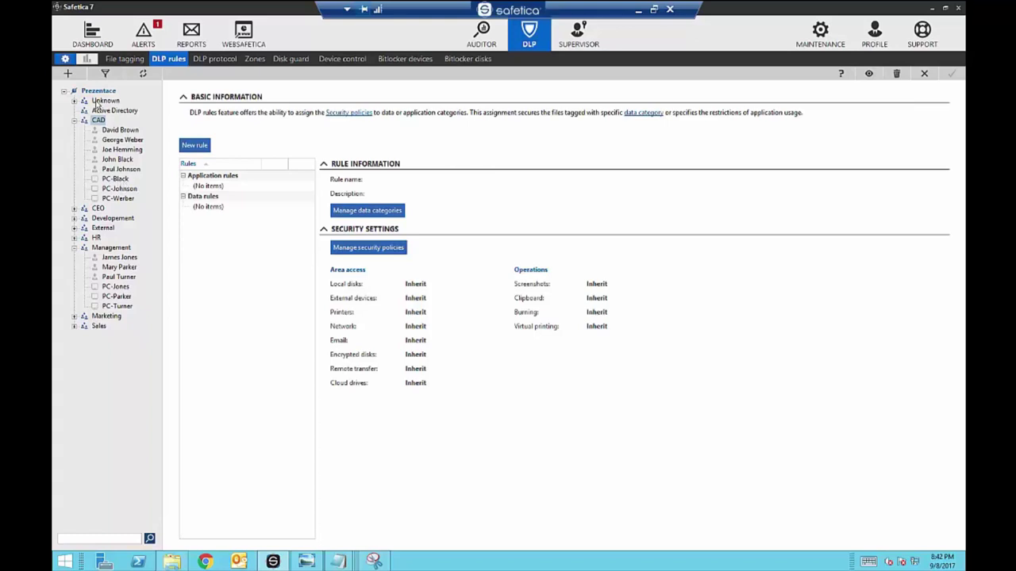
pyautogui.click(98, 92)
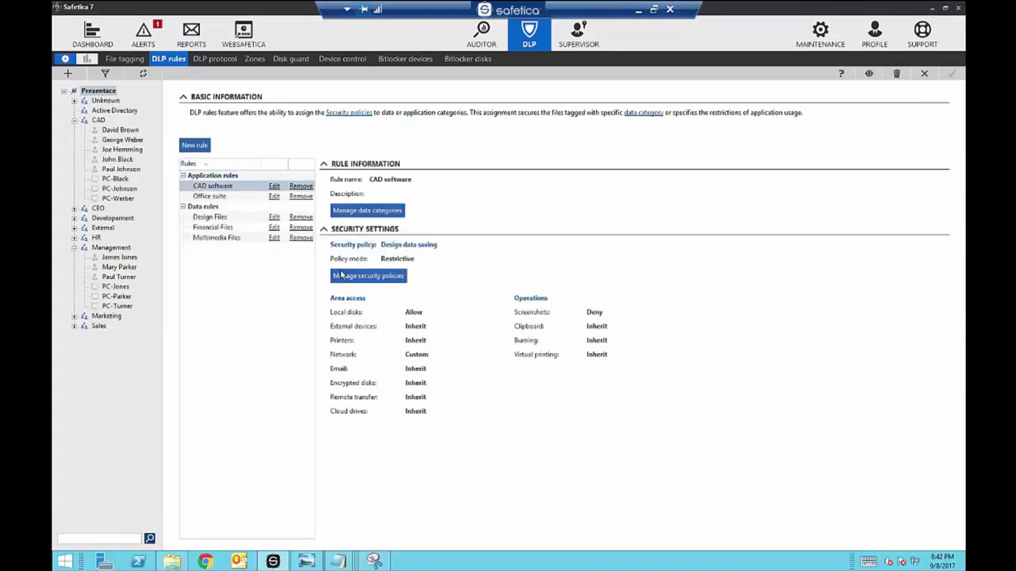
# In the Design Files + Confidential files security policy, set Local disks to Custom and both External devices and Printers to Deny.
pyautogui.click(347, 277)
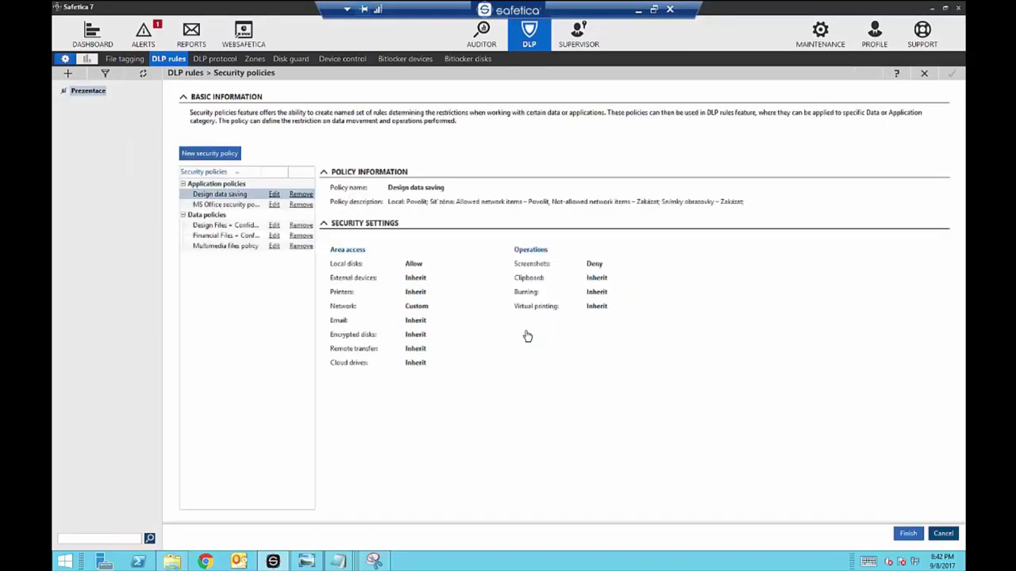
pyautogui.click(274, 226)
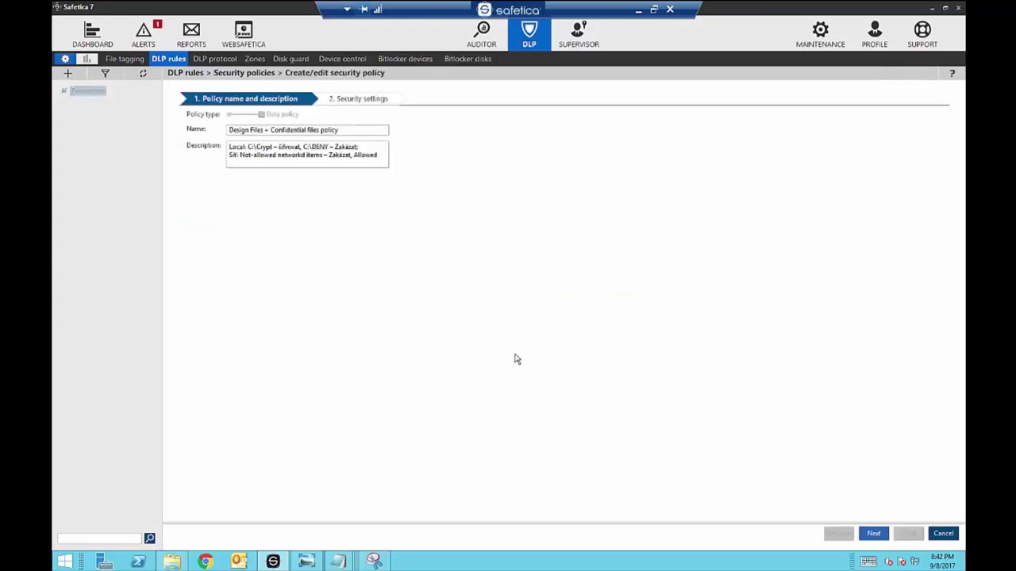
pyautogui.click(873, 533)
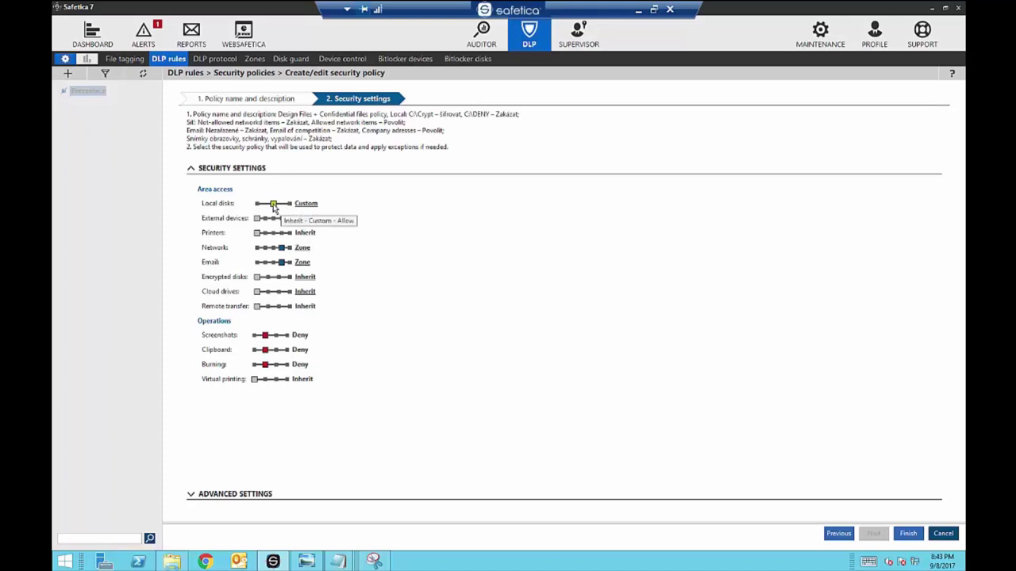
pyautogui.click(290, 204)
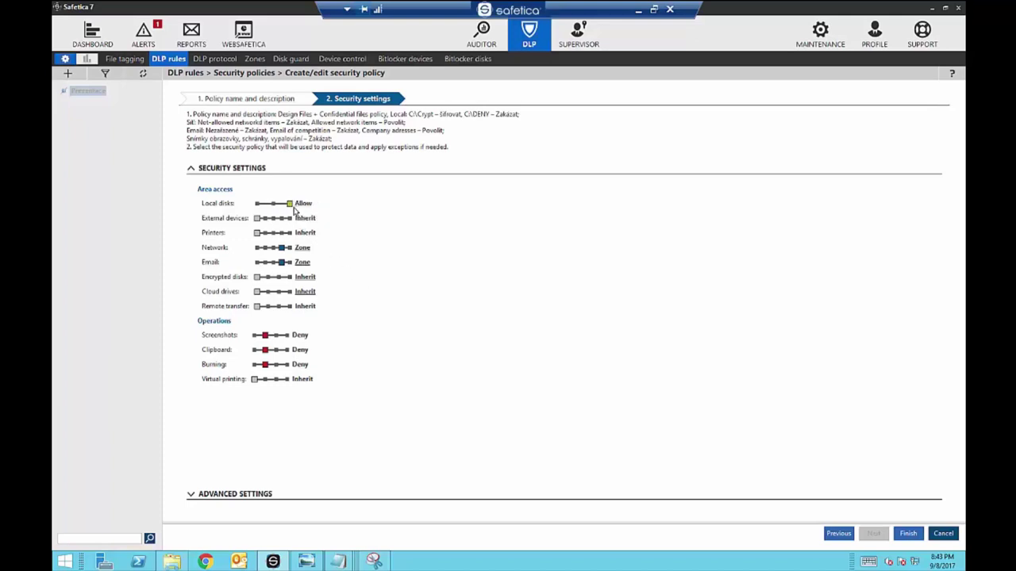
pyautogui.click(274, 204)
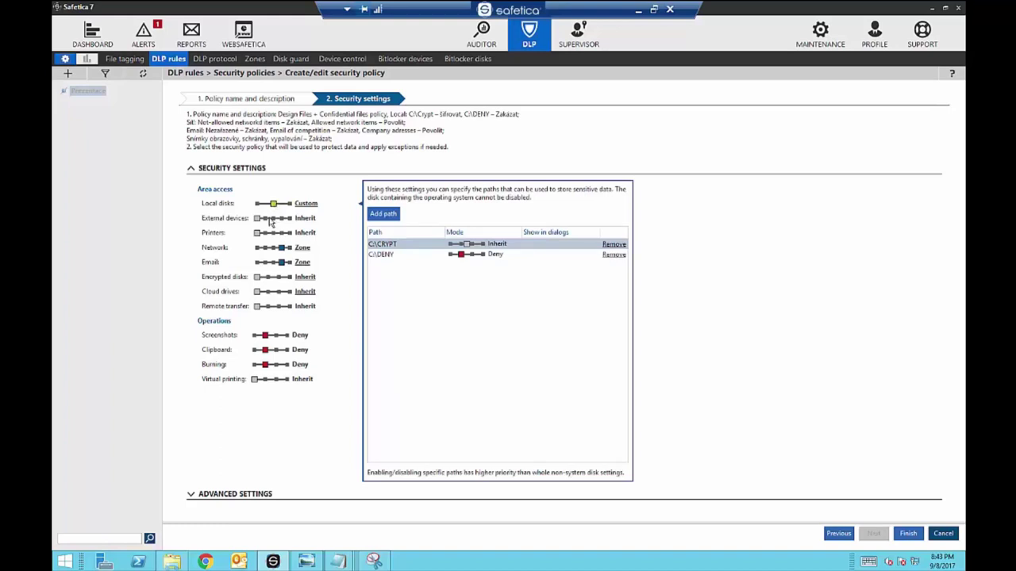
pyautogui.click(265, 219)
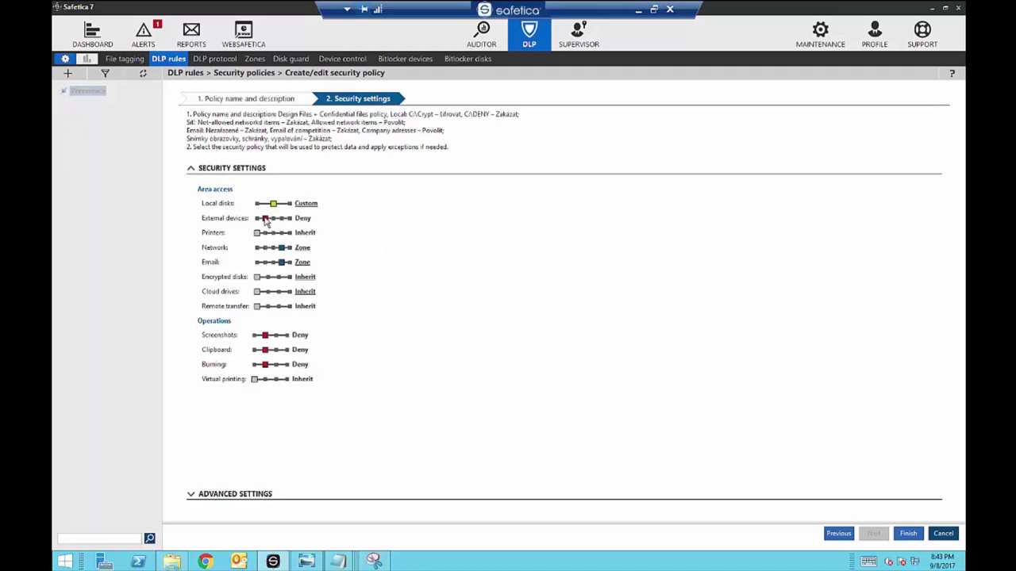
pyautogui.click(265, 233)
# In the policy's e-mail zone settings, set Office 01 and Allowed network items to Allow and Not allowed network items to Deny.
pyautogui.click(305, 269)
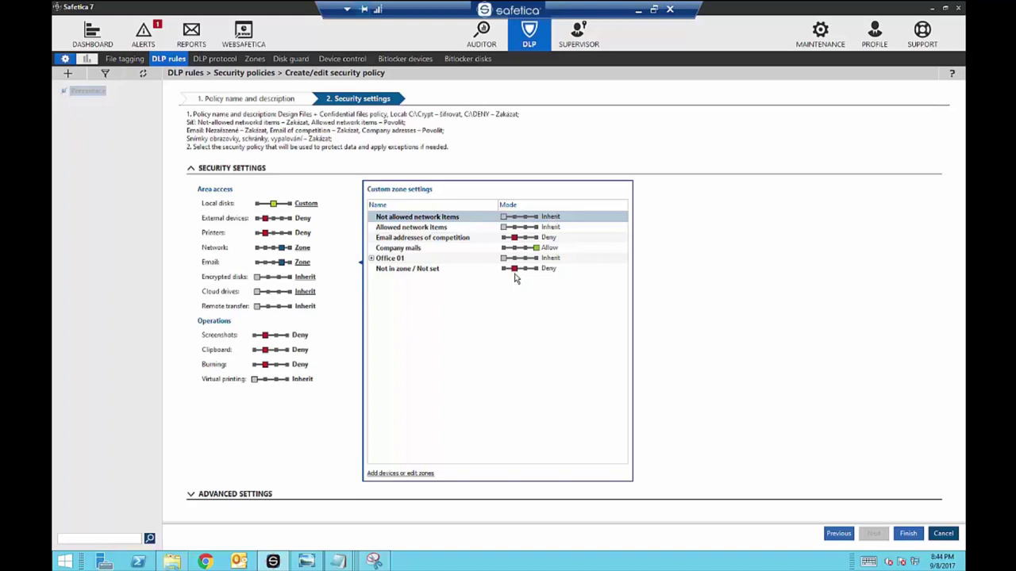
pyautogui.click(514, 261)
pyautogui.click(537, 261)
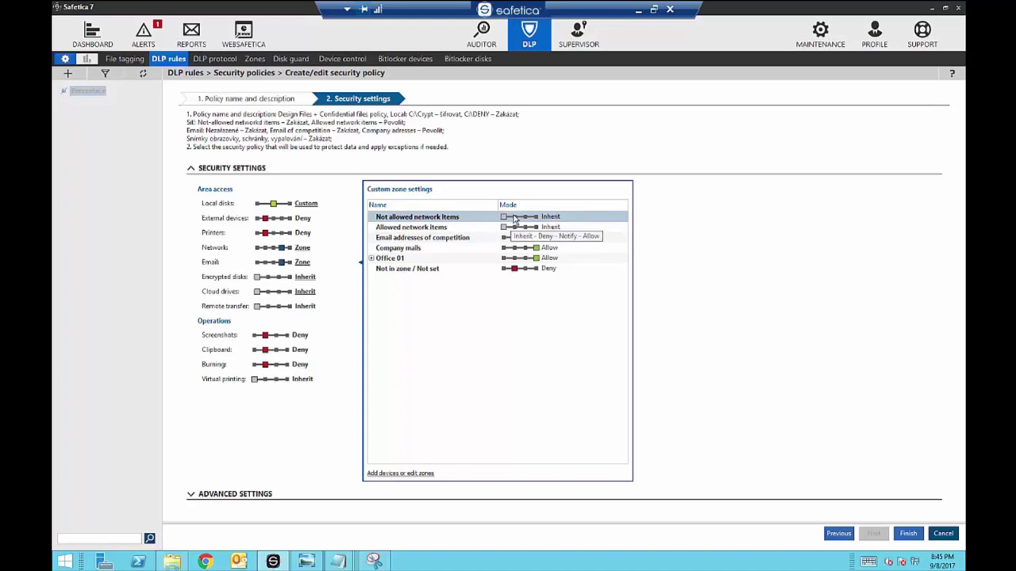
pyautogui.click(537, 228)
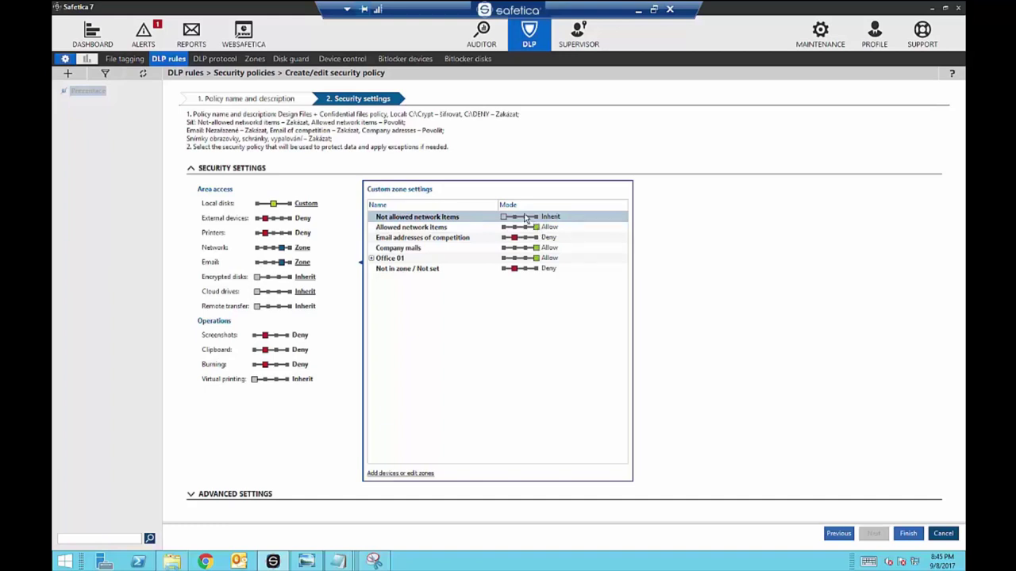
pyautogui.click(514, 218)
# Deny access to encrypted disks and all cloud drives in the policy, except OneDrive Bussiness, which is set to Allow.
pyautogui.click(269, 278)
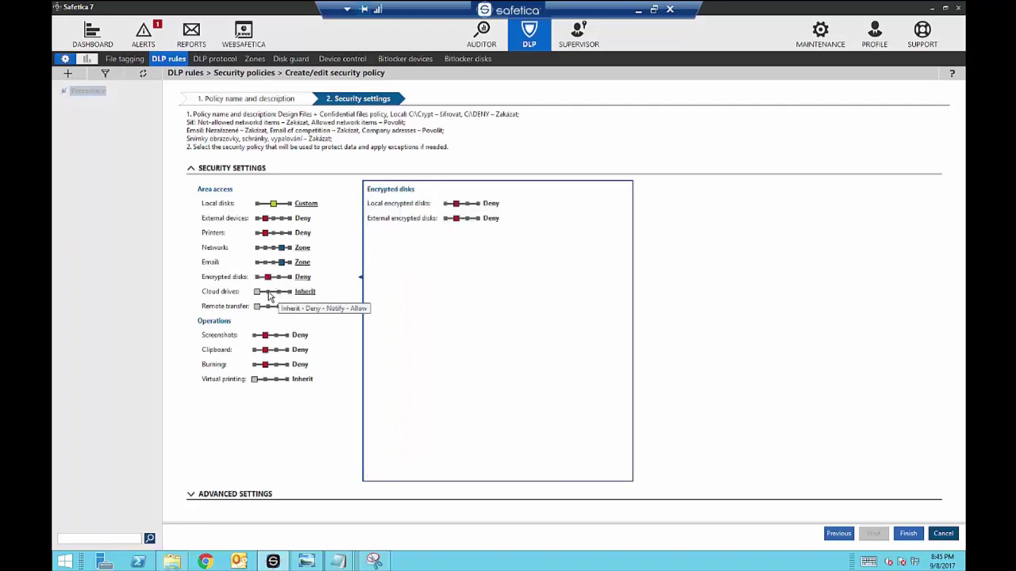
pyautogui.click(268, 292)
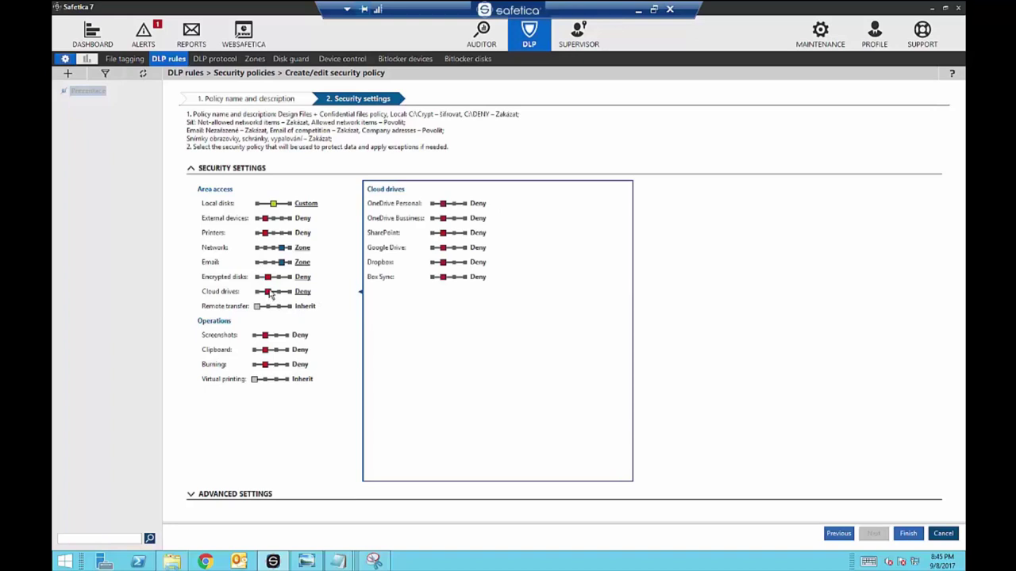
pyautogui.click(466, 219)
# Set the policy's Screenshots, Clipboard and Burning operations to Notify.
pyautogui.click(276, 336)
pyautogui.click(276, 350)
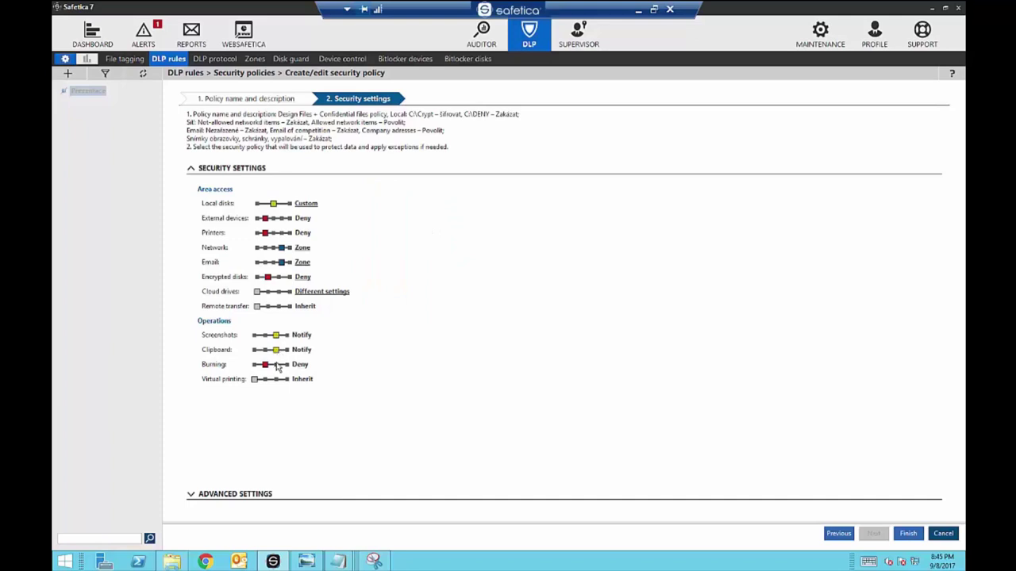
pyautogui.click(276, 365)
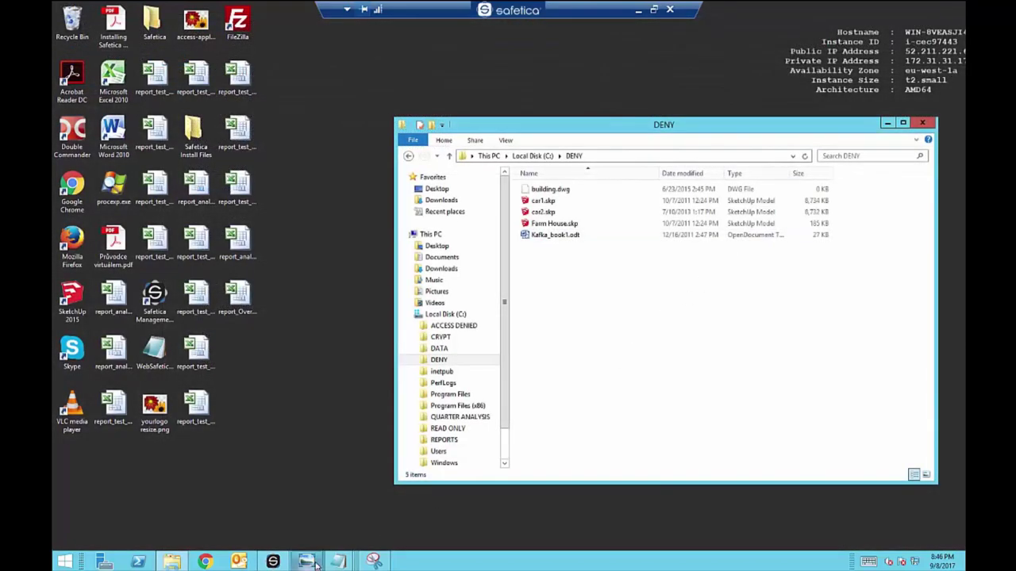
# Switch to the open loan application image and try to copy it into an empty Notepad document, then minimise Notepad.
pyautogui.click(320, 563)
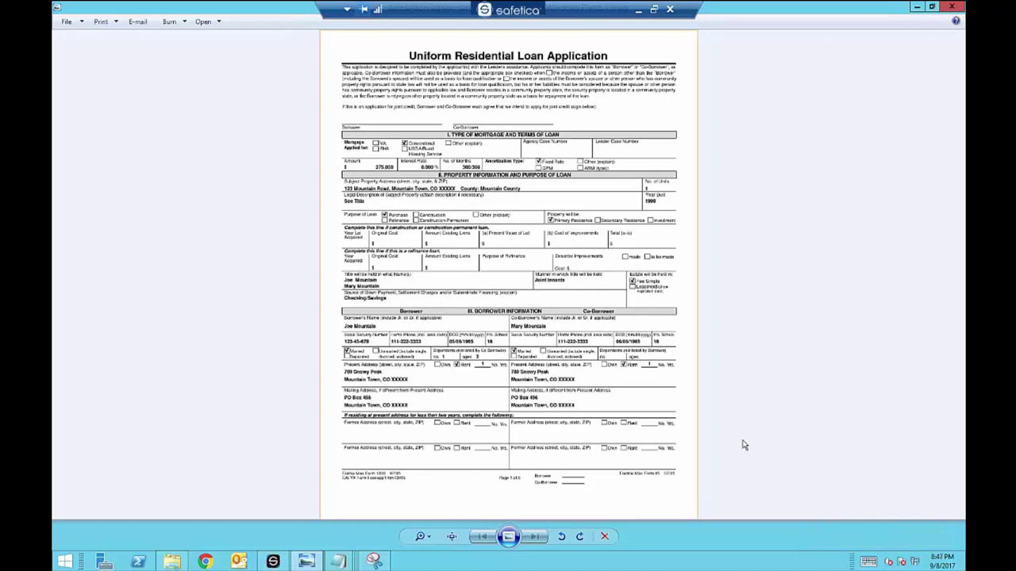
pyautogui.rightClick(471, 243)
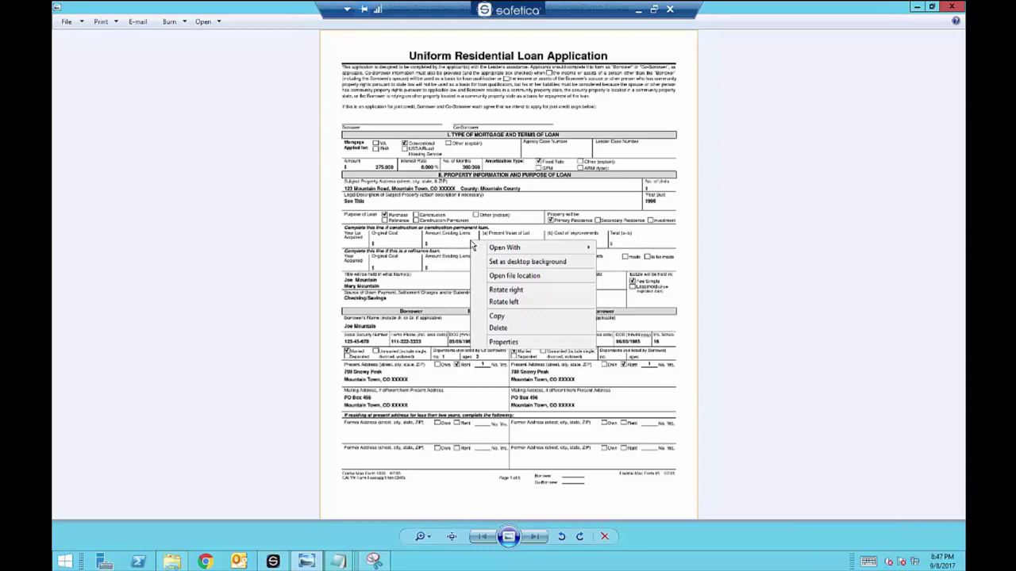
pyautogui.click(500, 318)
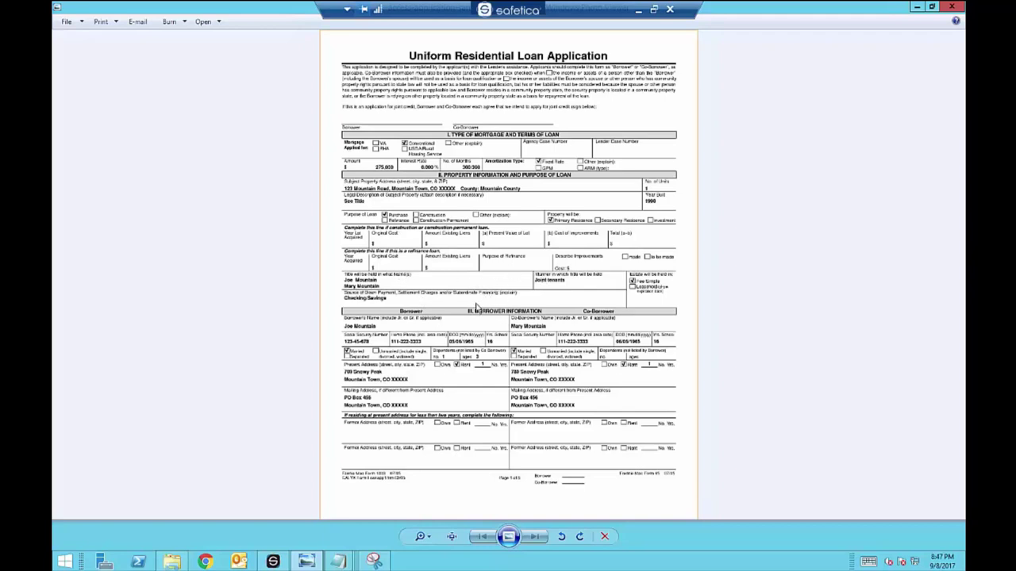
pyautogui.moveTo(339, 561)
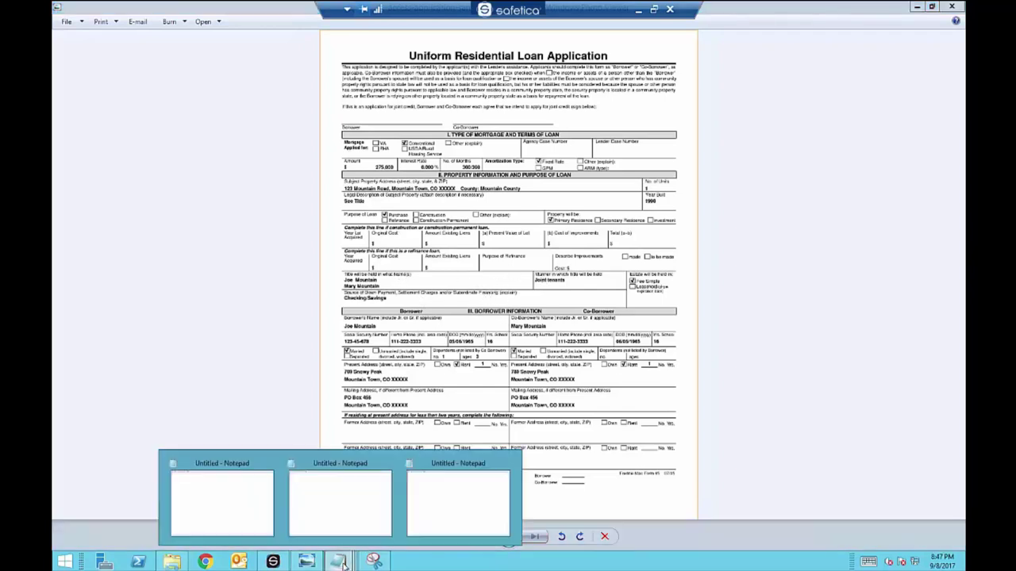
pyautogui.click(356, 516)
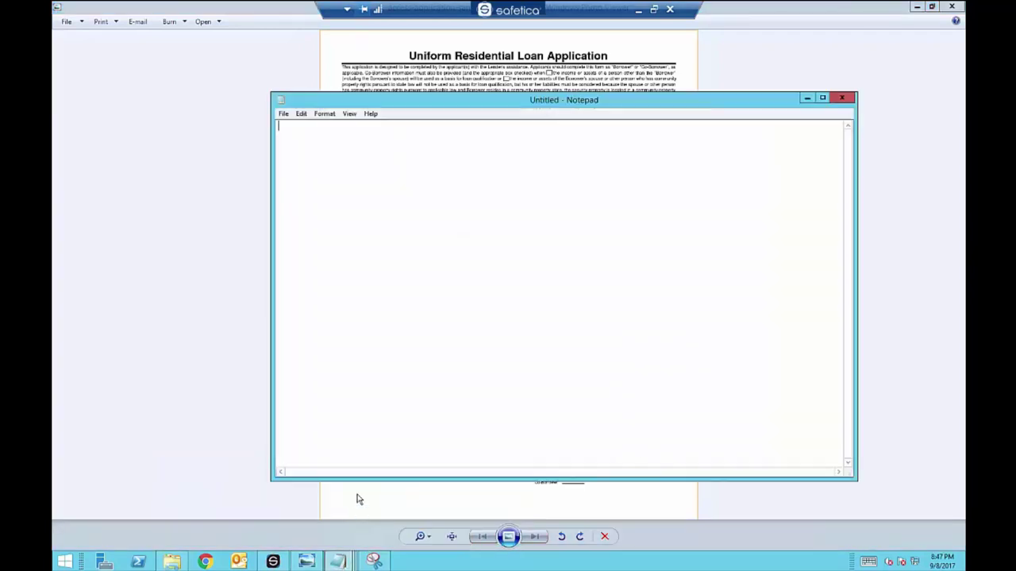
pyautogui.rightClick(328, 168)
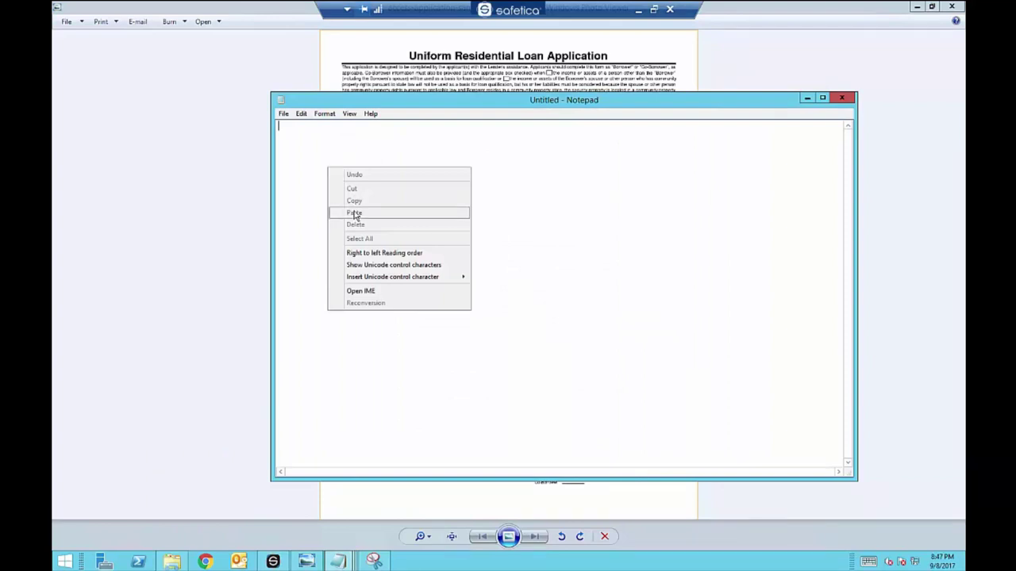
pyautogui.click(804, 99)
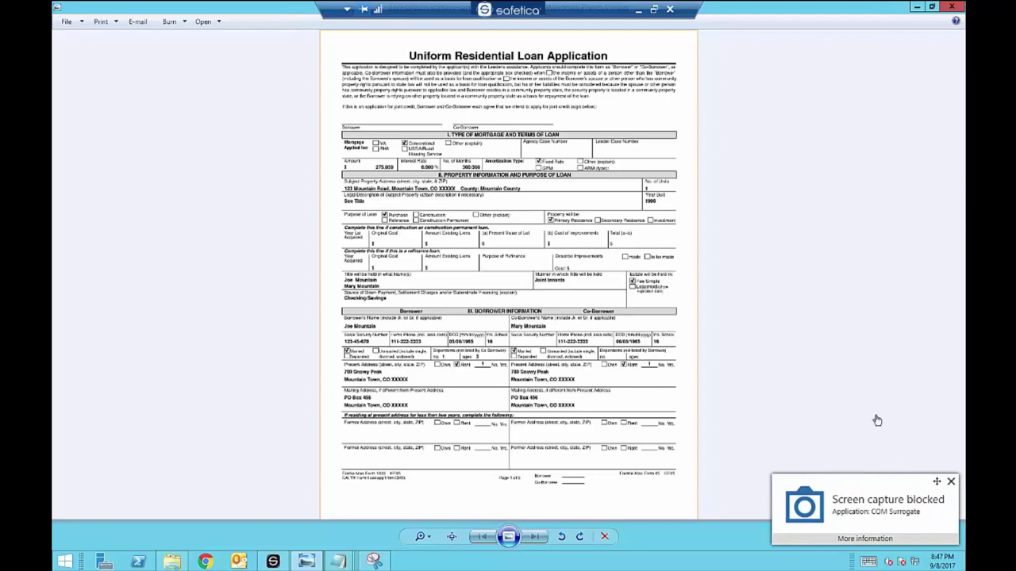
# Try to capture part of the loan application image with Snipping Tool, and minimise both the tool and the image viewer.
pyautogui.click(372, 561)
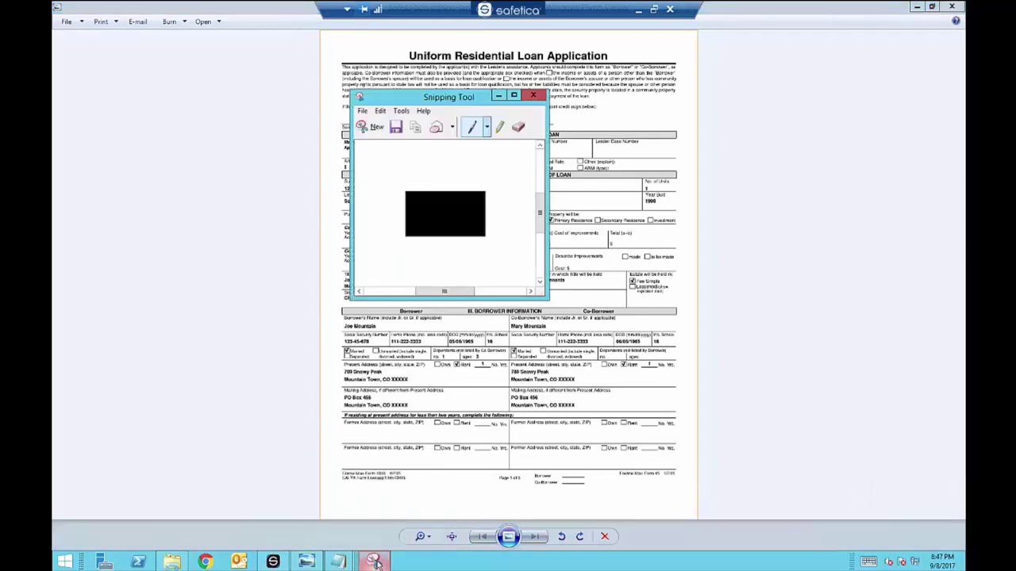
pyautogui.click(366, 127)
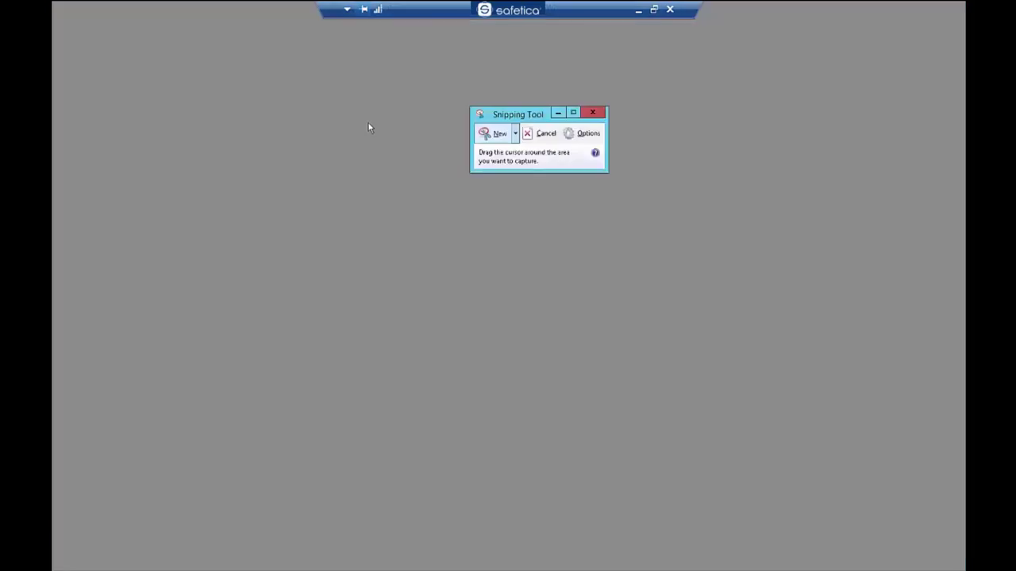
pyautogui.moveTo(384, 160); pyautogui.dragTo(422, 204)
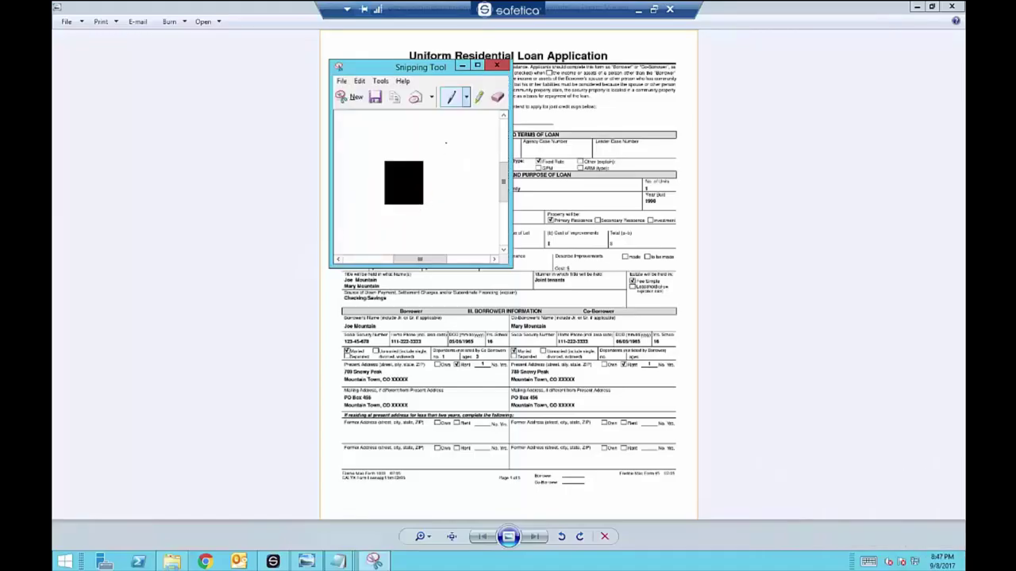
pyautogui.click(466, 68)
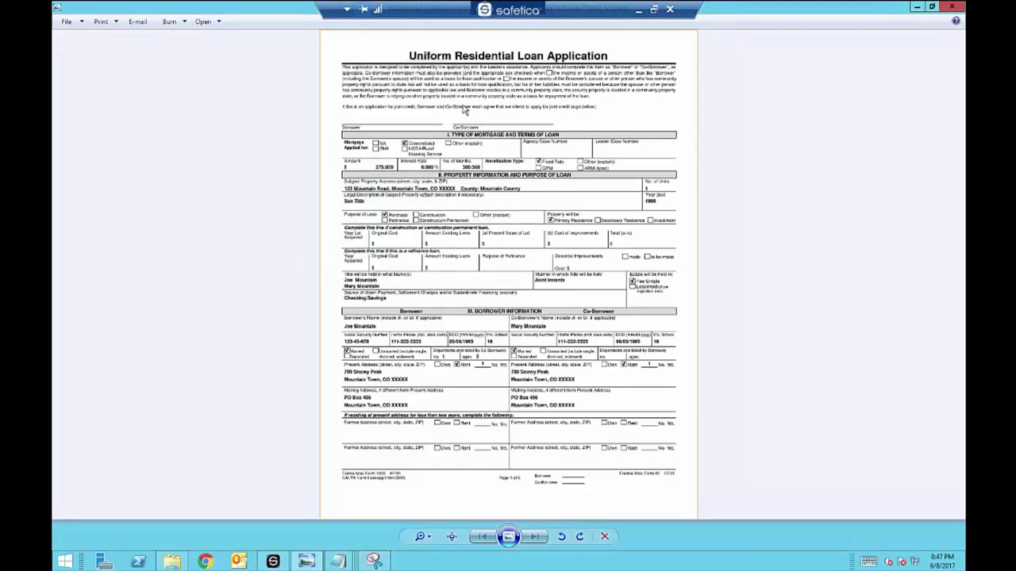
pyautogui.click(918, 10)
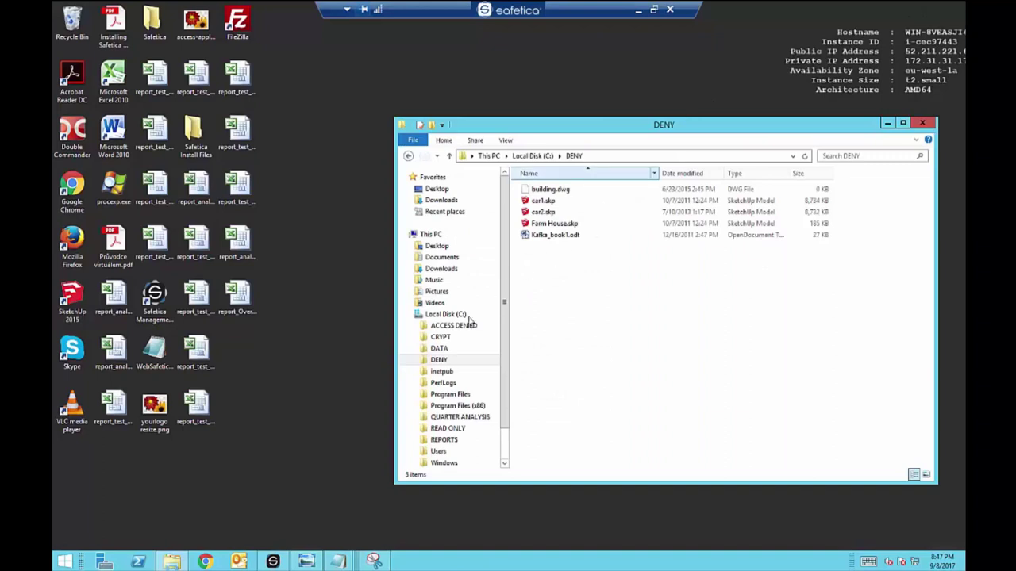
# Copy the access-application-sample-80851047.png image from the C:\DATA\Docs folder.
pyautogui.click(439, 350)
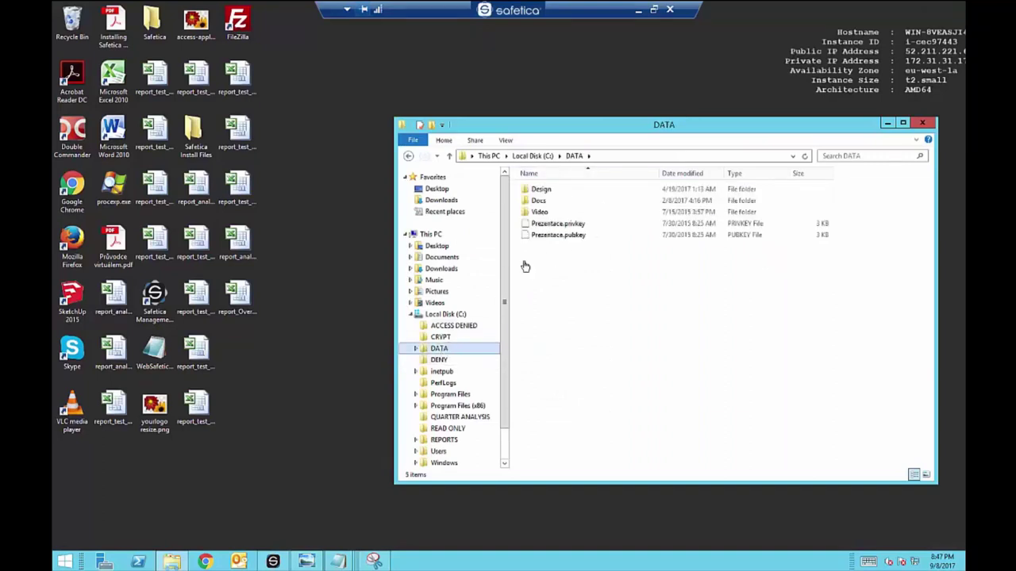
pyautogui.click(537, 203)
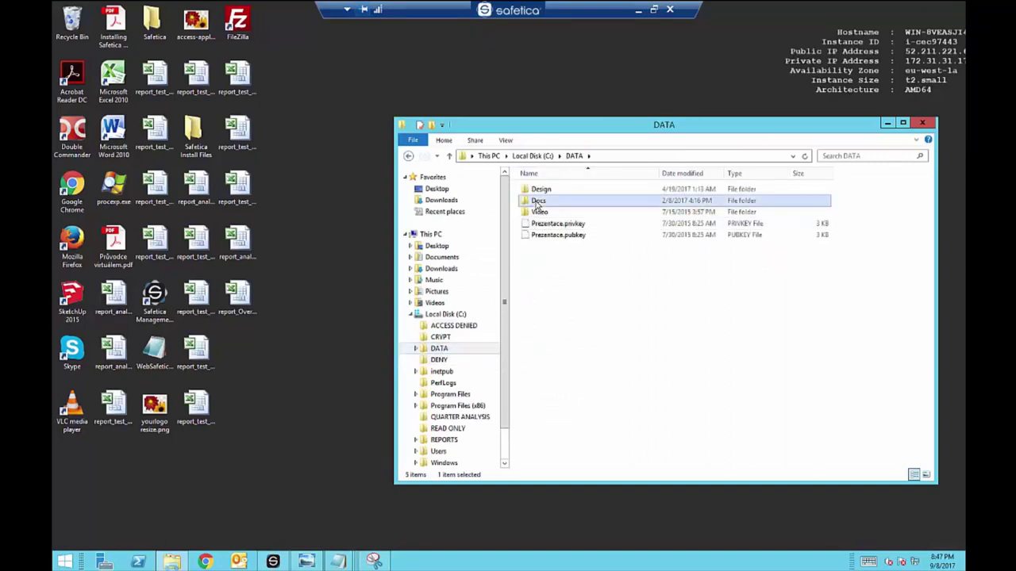
pyautogui.doubleClick(538, 203)
pyautogui.click(554, 191)
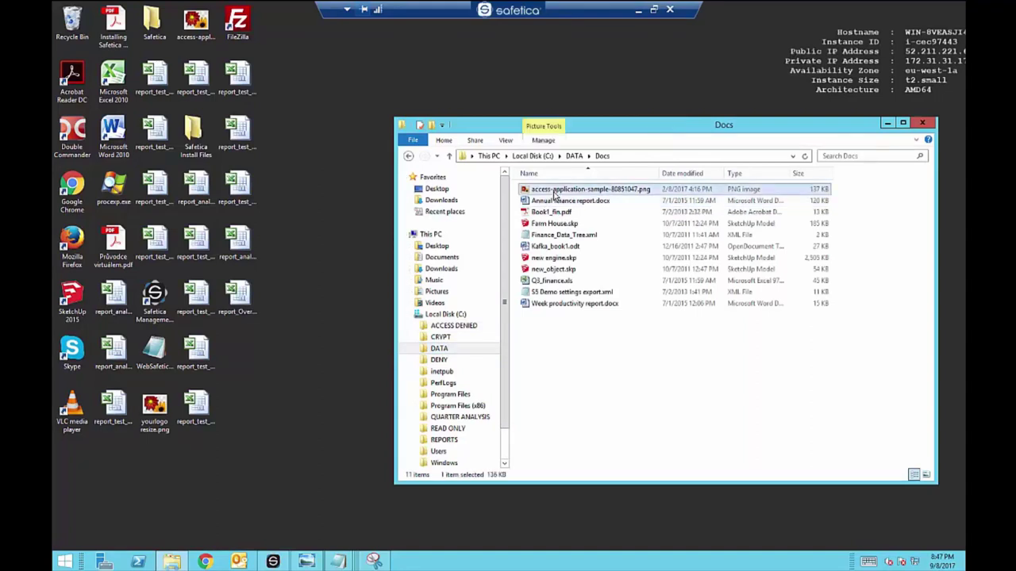
pyautogui.rightClick(554, 192)
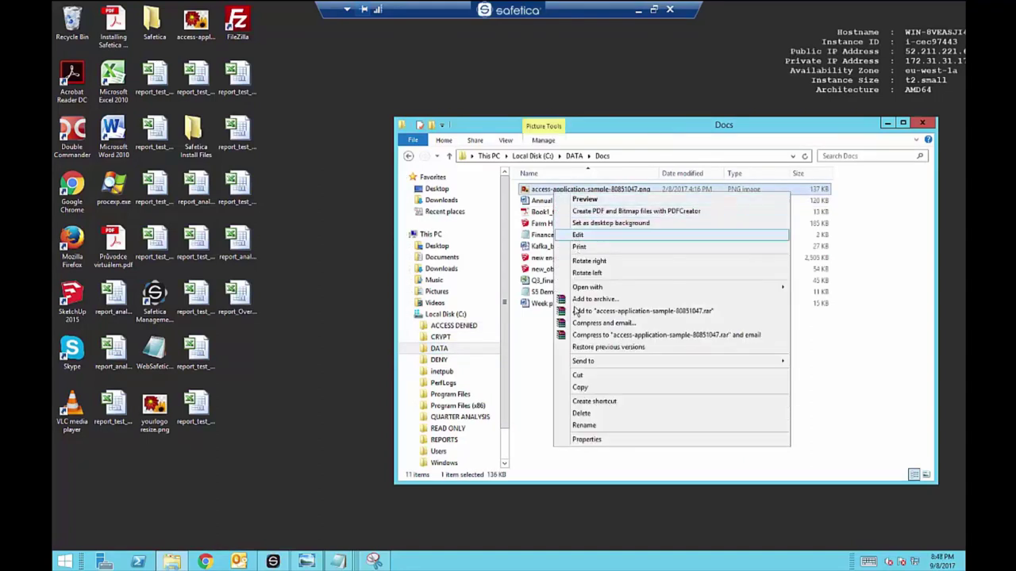
pyautogui.click(580, 388)
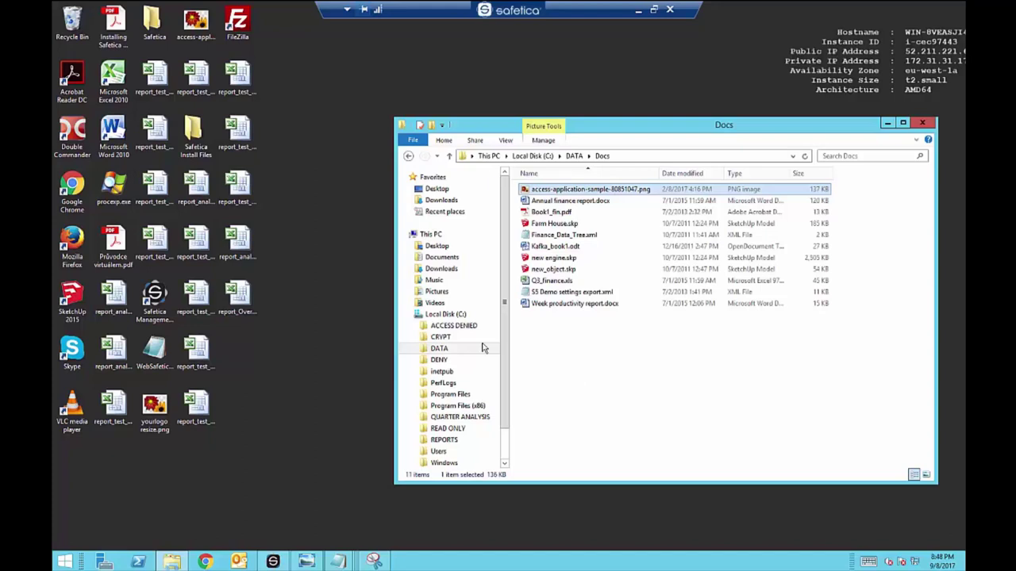
# Try to paste the copied image into the C:\DENY folder and open more information from the resulting Safetica notification.
pyautogui.click(439, 360)
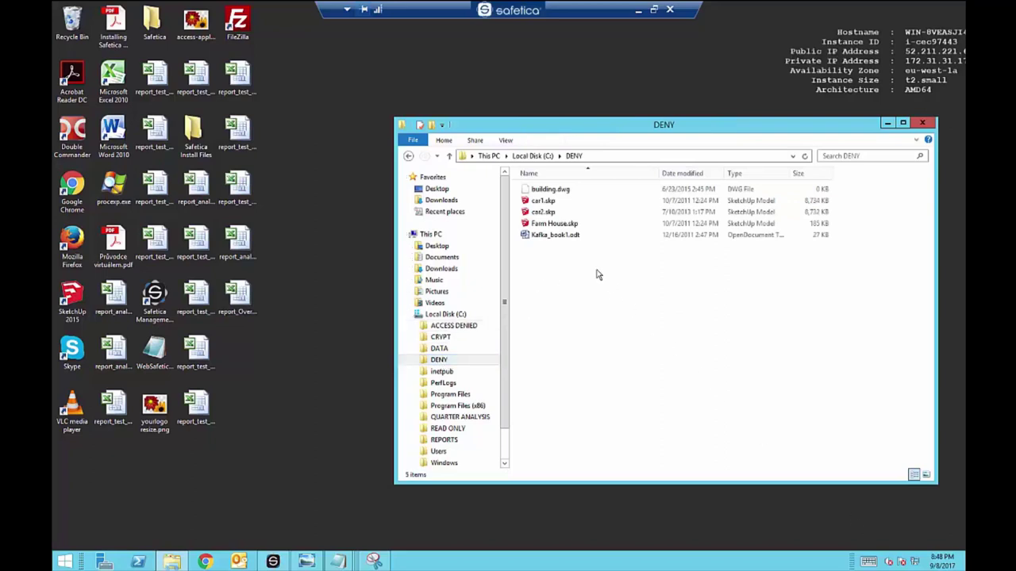
pyautogui.rightClick(561, 254)
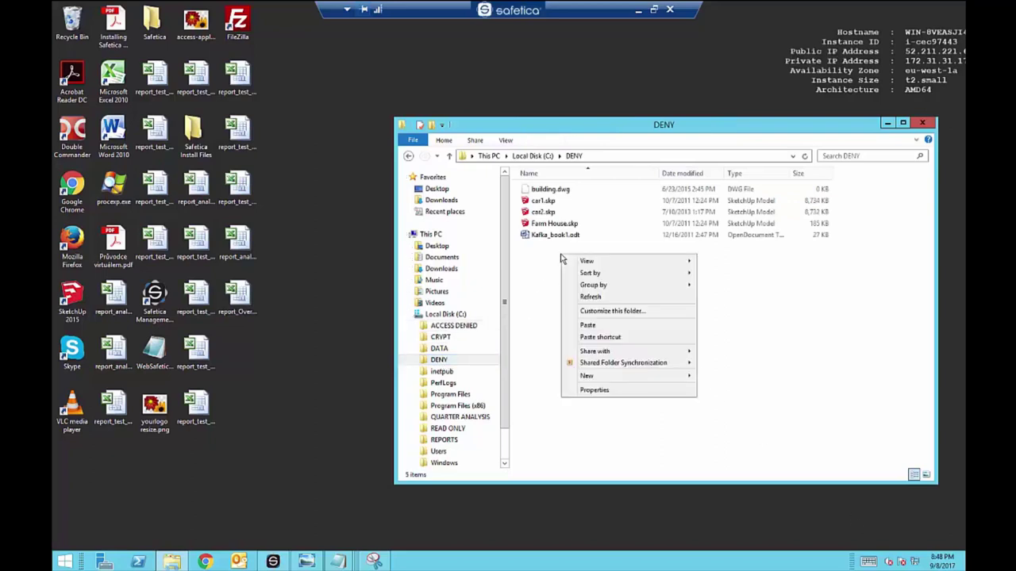
pyautogui.click(587, 326)
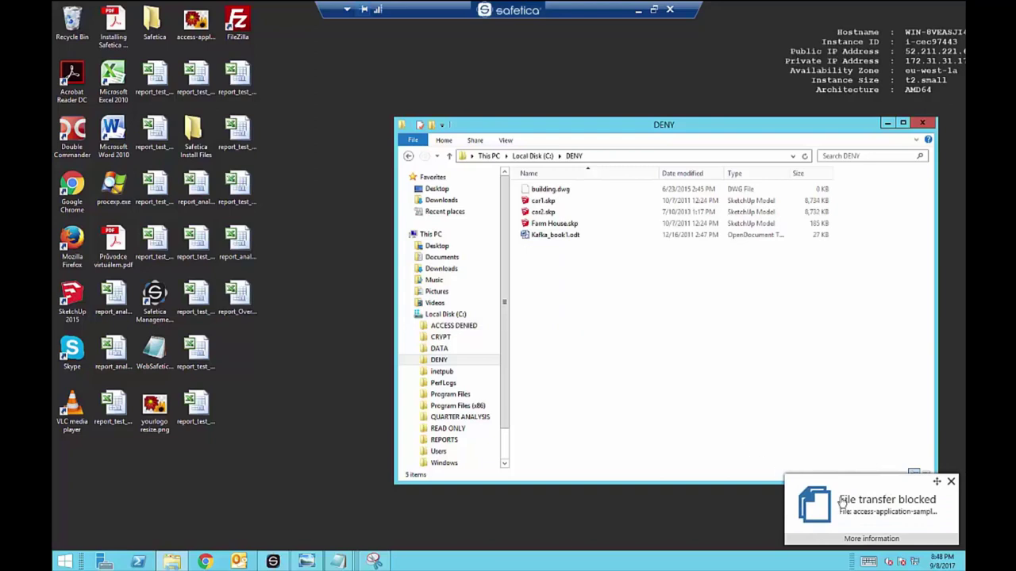
pyautogui.click(870, 539)
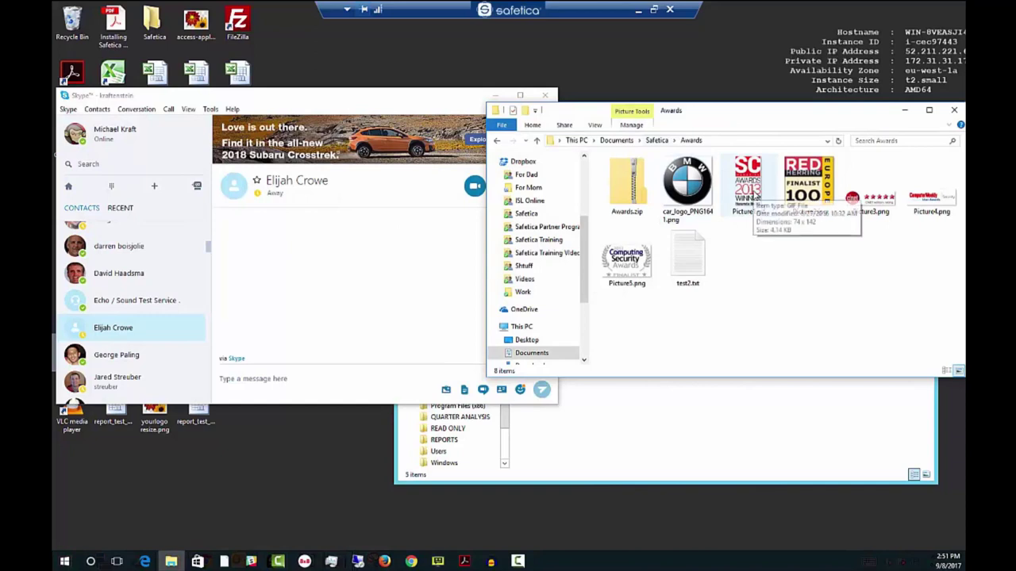
# Try to send Picture1.gif from the Awards folder to the open Skype contact, choose Do not open, and minimise Skype.
pyautogui.click(755, 187)
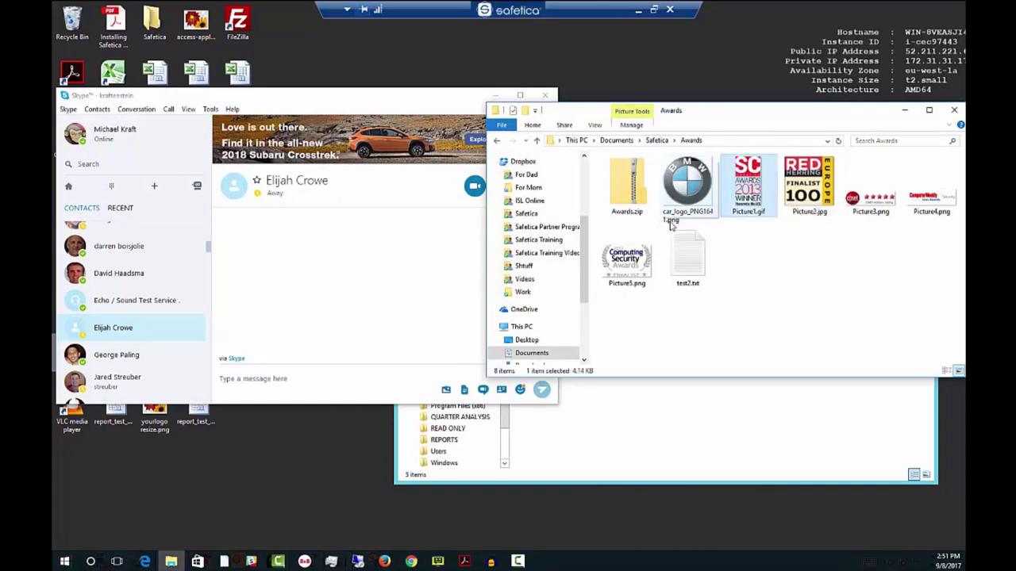
pyautogui.moveTo(479, 319); pyautogui.dragTo(329, 387)
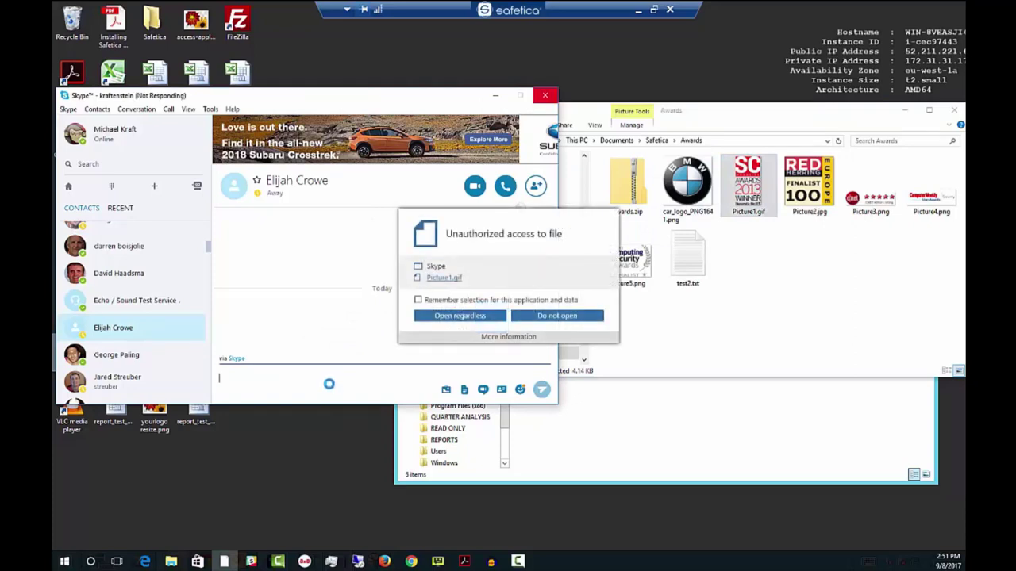
pyautogui.click(534, 316)
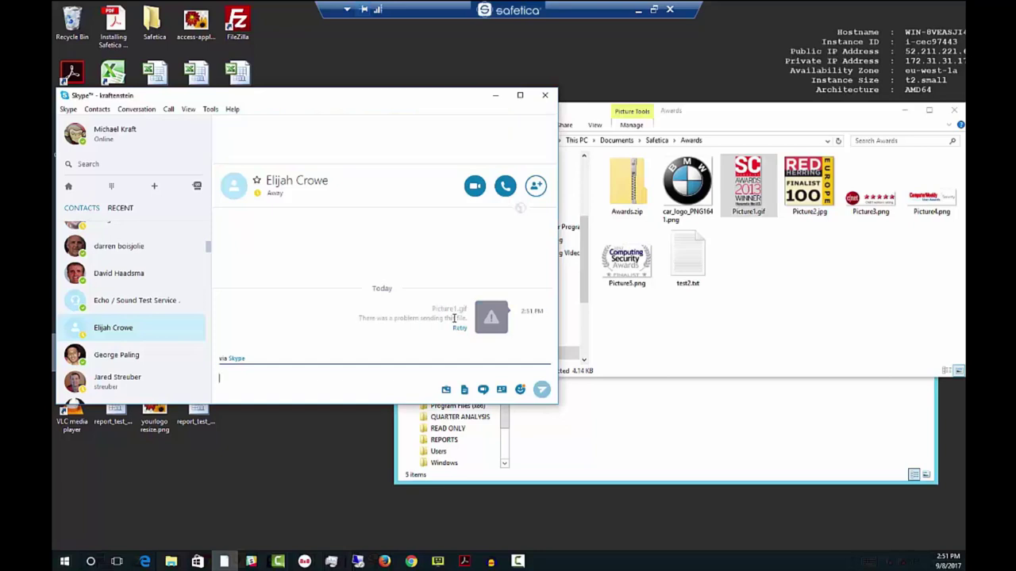
pyautogui.click(495, 96)
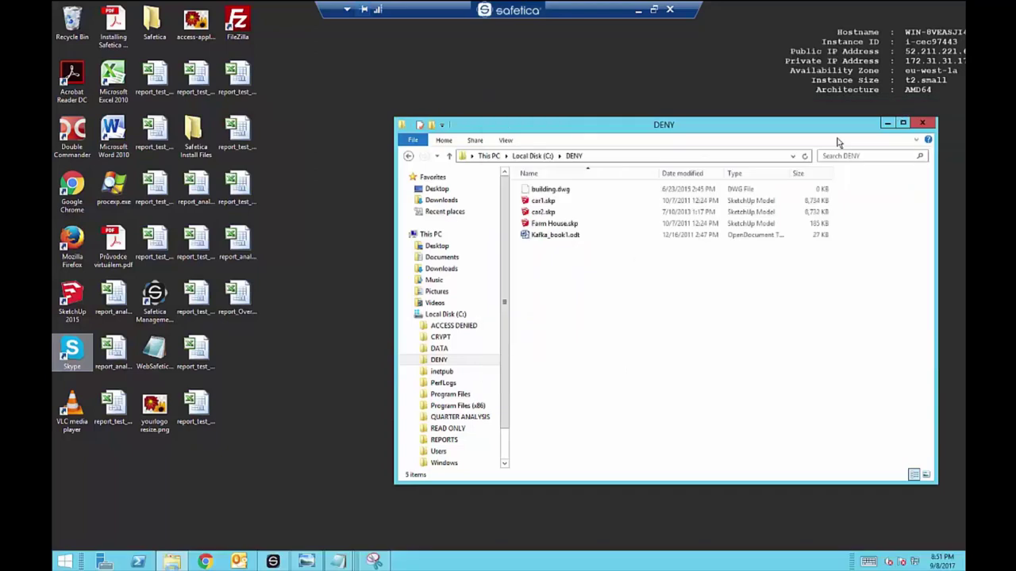
# Switch to the Safetica console, view the DLP protocol charts, filter them to the Deny action and expand its records.
pyautogui.click(269, 560)
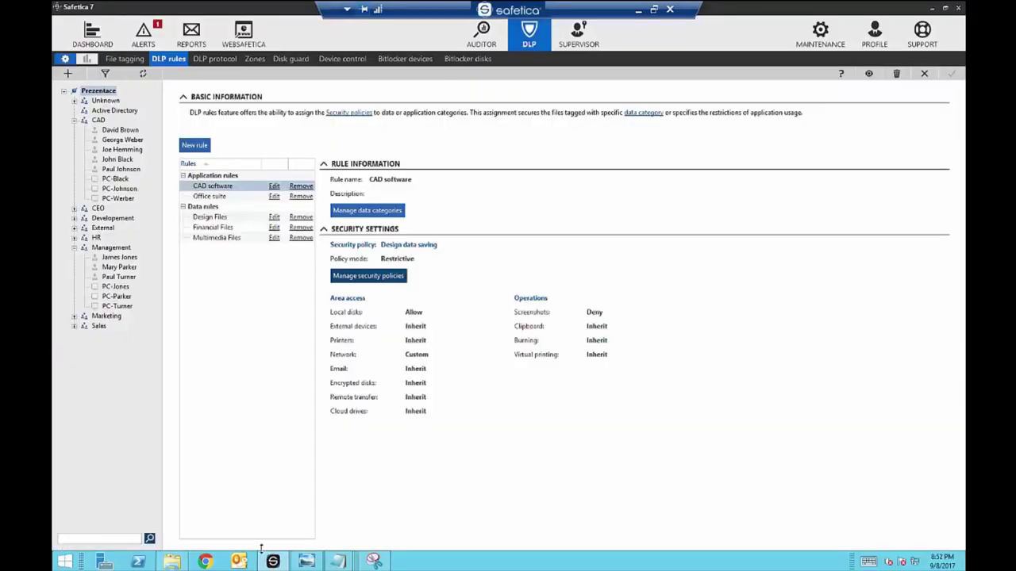
pyautogui.click(222, 62)
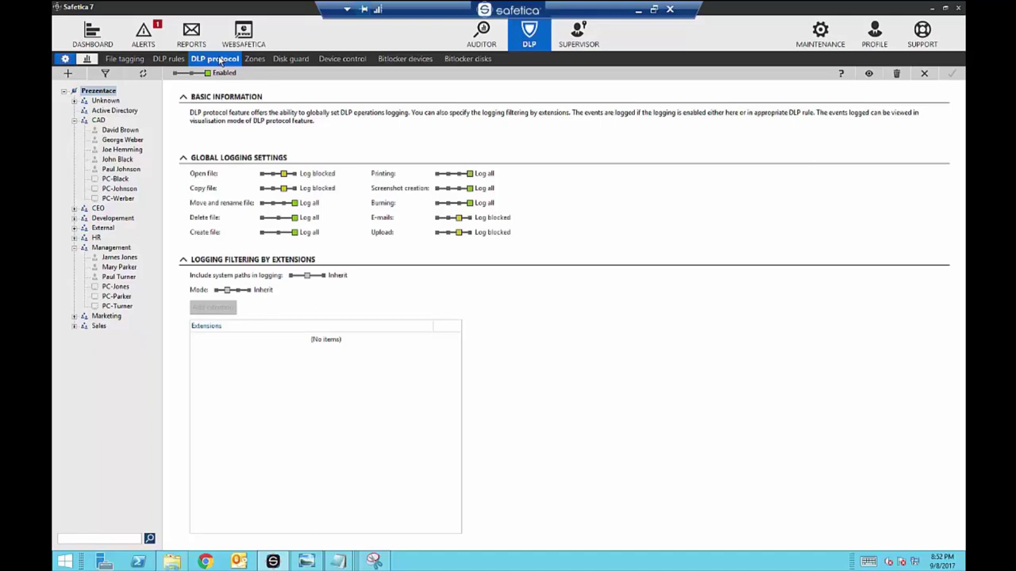
pyautogui.click(85, 62)
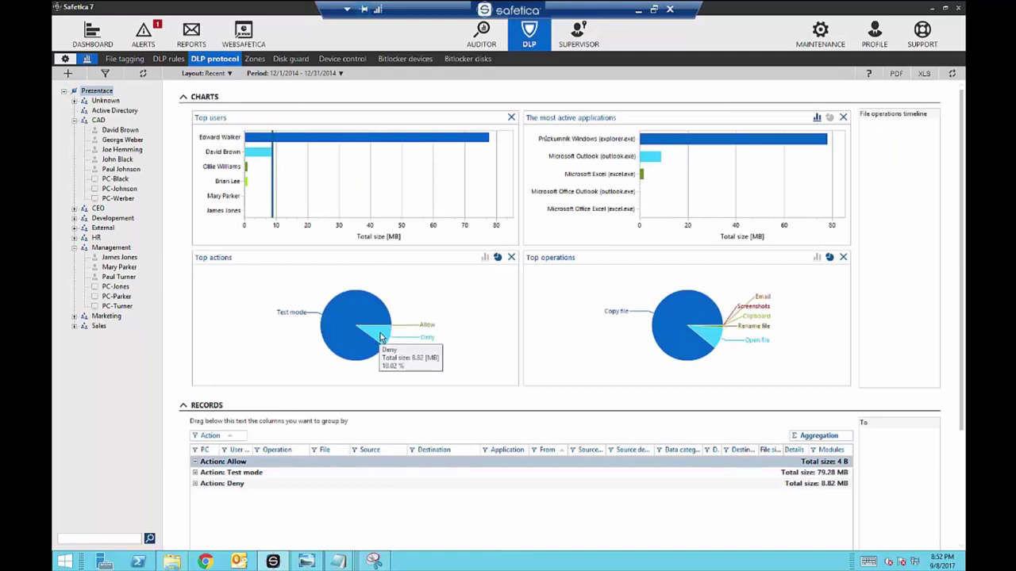
pyautogui.click(380, 336)
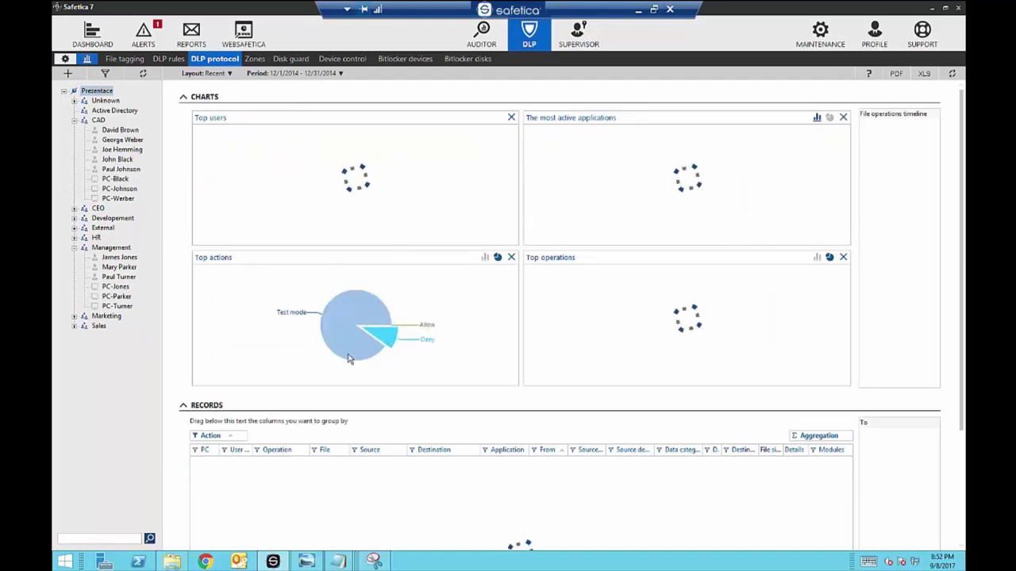
pyautogui.click(196, 463)
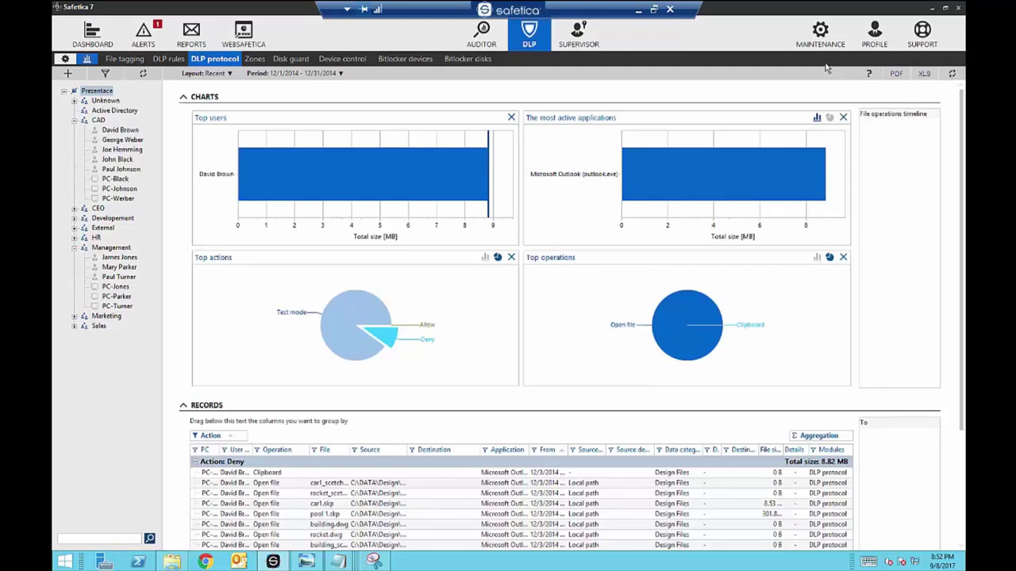
# View the manual external-device entry form for adding an item to the Office 01 zone, and cancel the wizard.
pyautogui.click(255, 60)
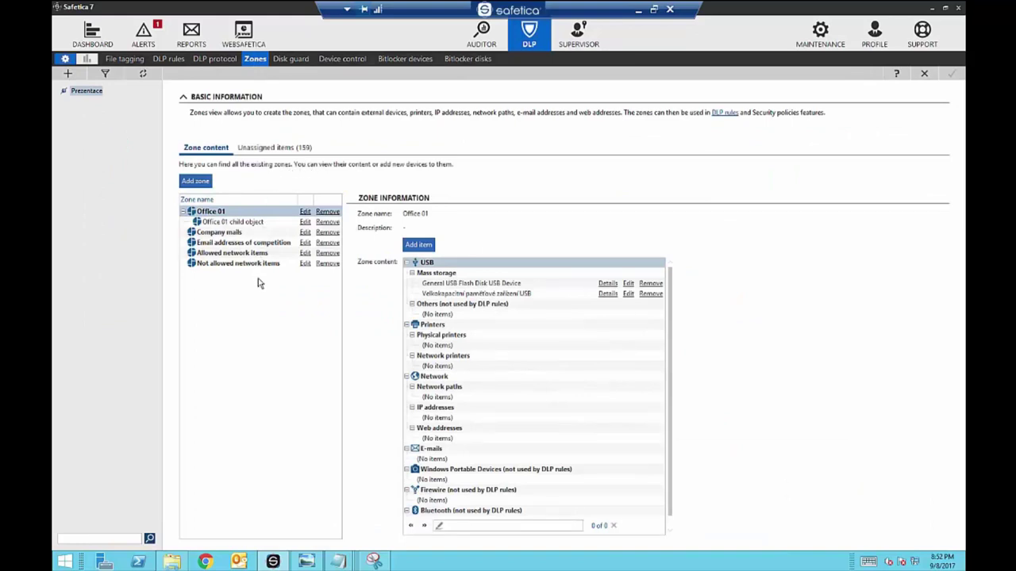
pyautogui.click(423, 248)
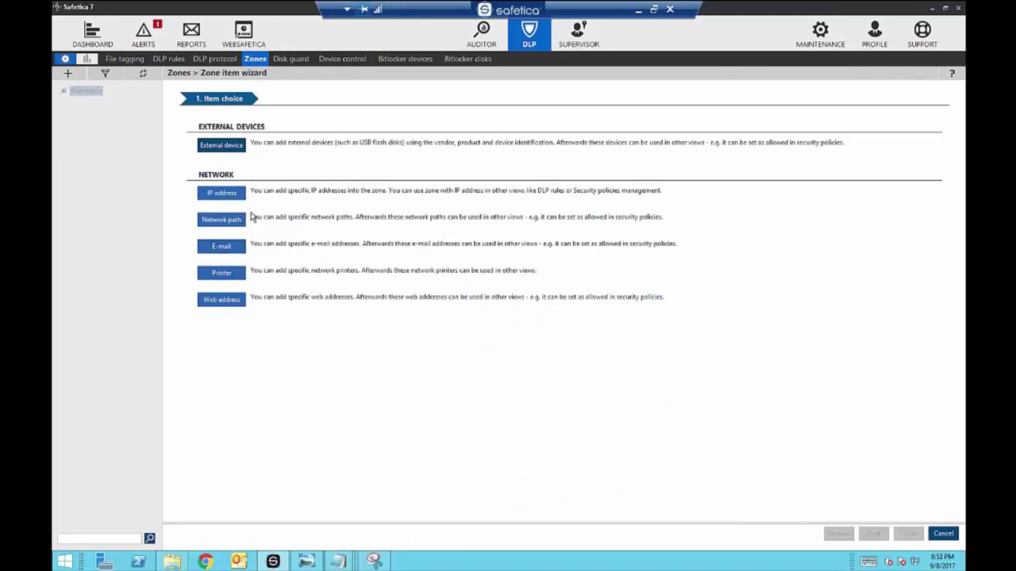
pyautogui.click(225, 150)
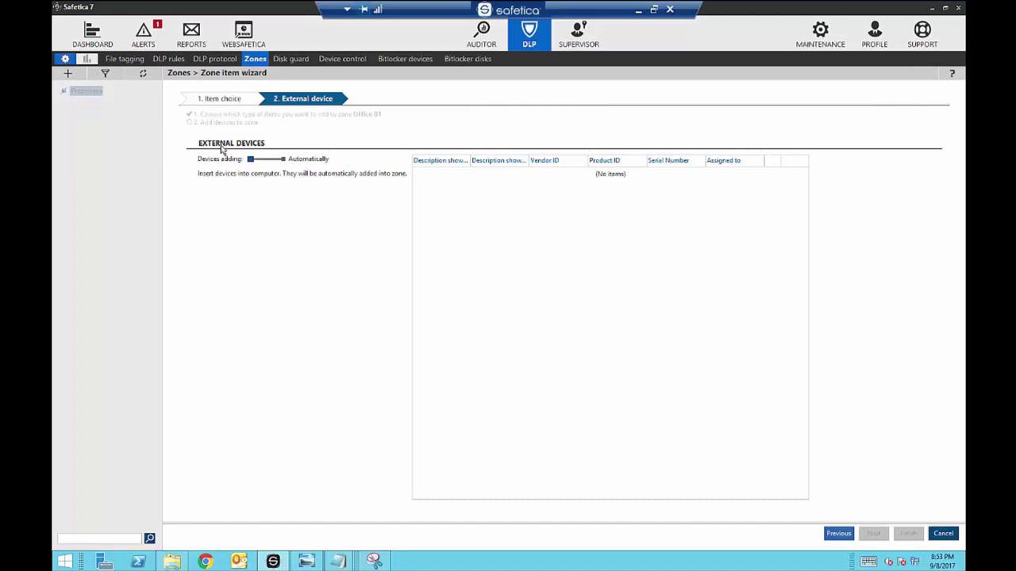
pyautogui.click(284, 160)
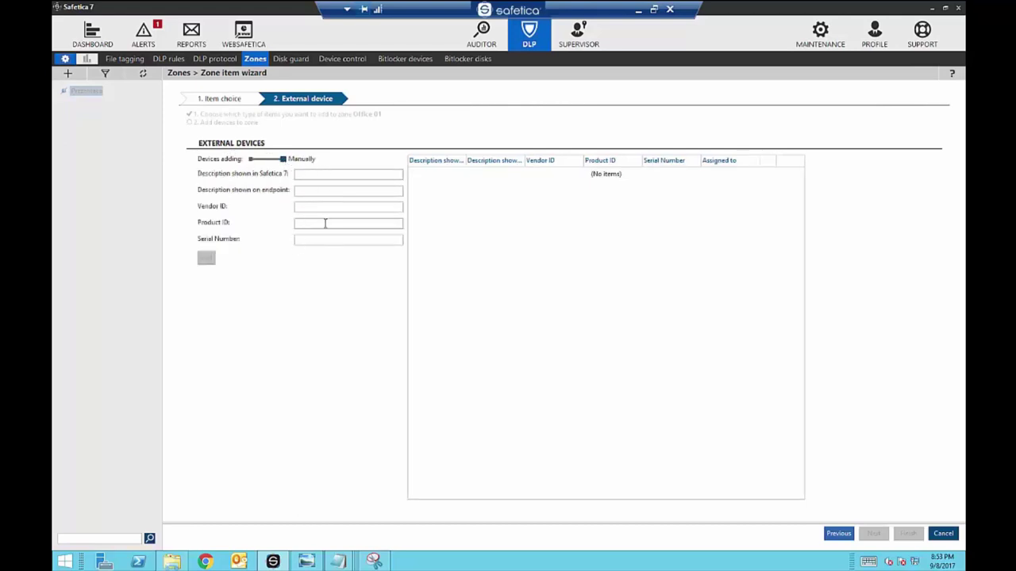
pyautogui.click(940, 533)
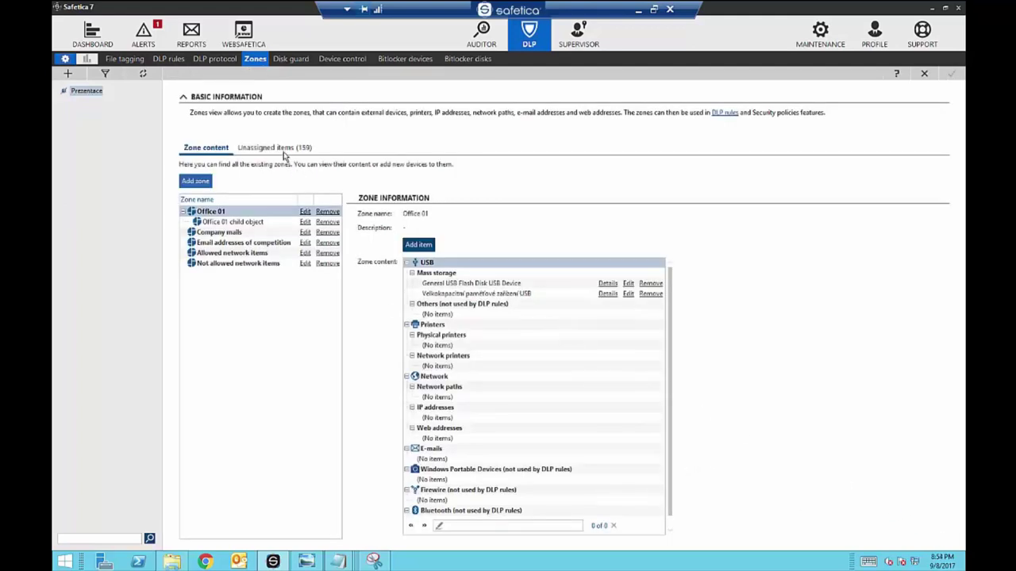
# Assign all unassigned Diskové jednotky mass storage devices to the Office 01 zone, and go to Device control without saving.
pyautogui.click(283, 150)
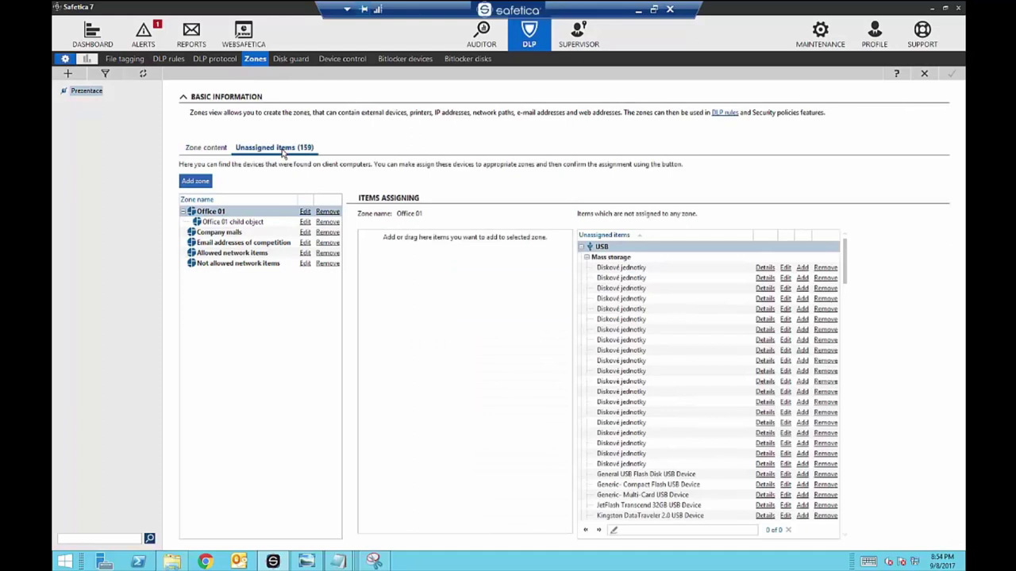
pyautogui.click(622, 270)
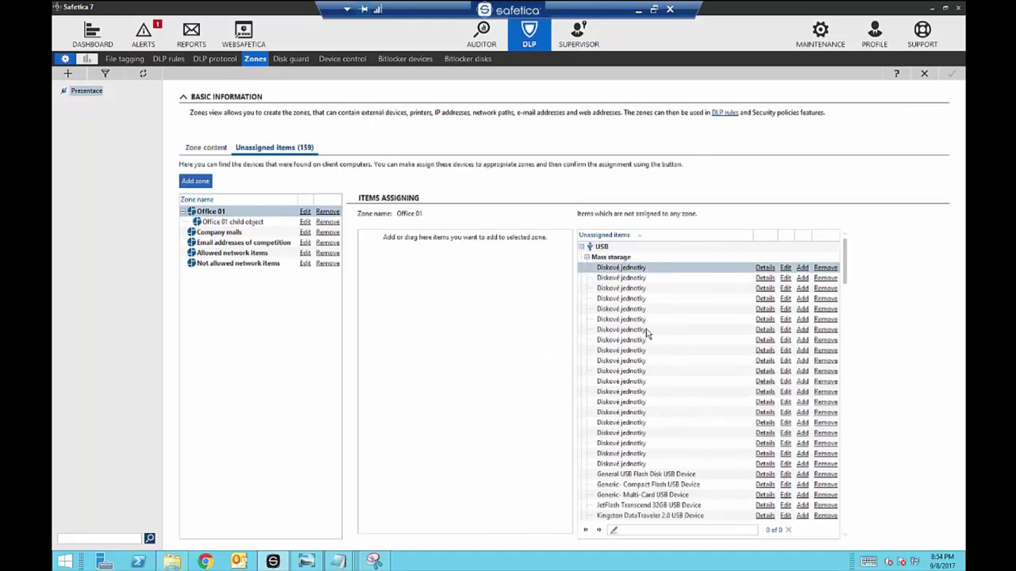
pyautogui.keyDown('shift'); pyautogui.click(624, 465); pyautogui.keyUp('shift')
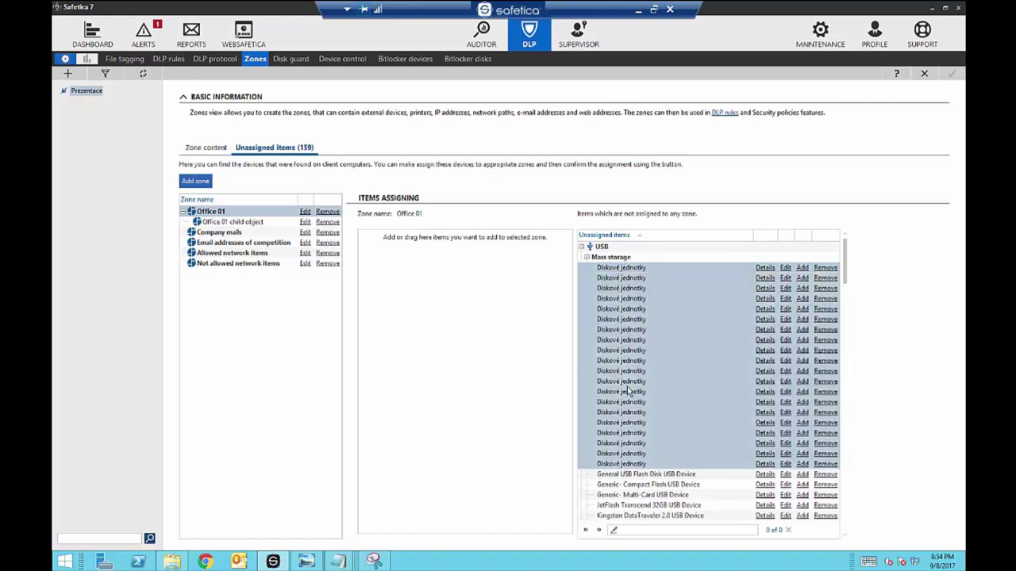
pyautogui.moveTo(624, 346); pyautogui.dragTo(477, 320)
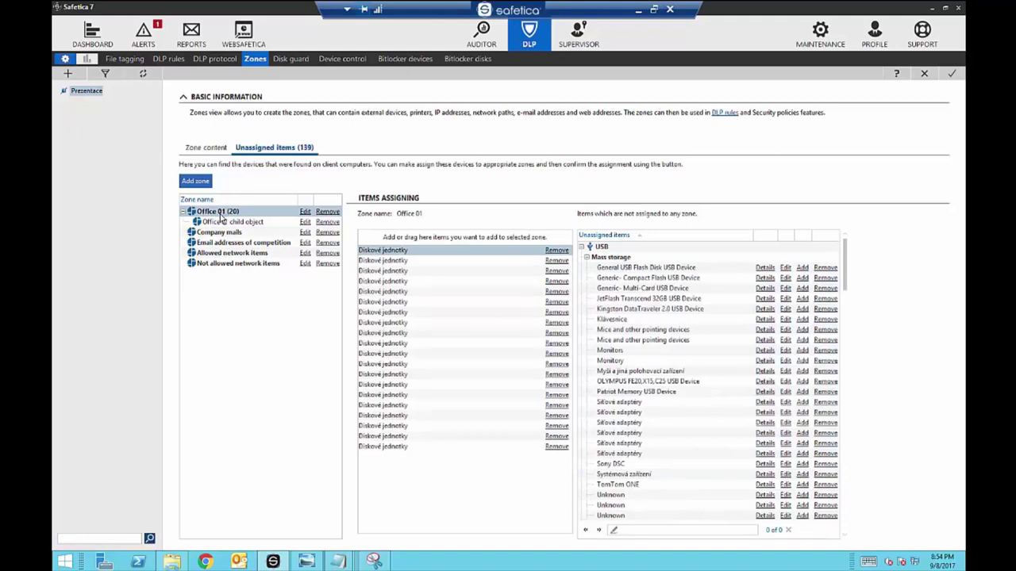
pyautogui.click(350, 61)
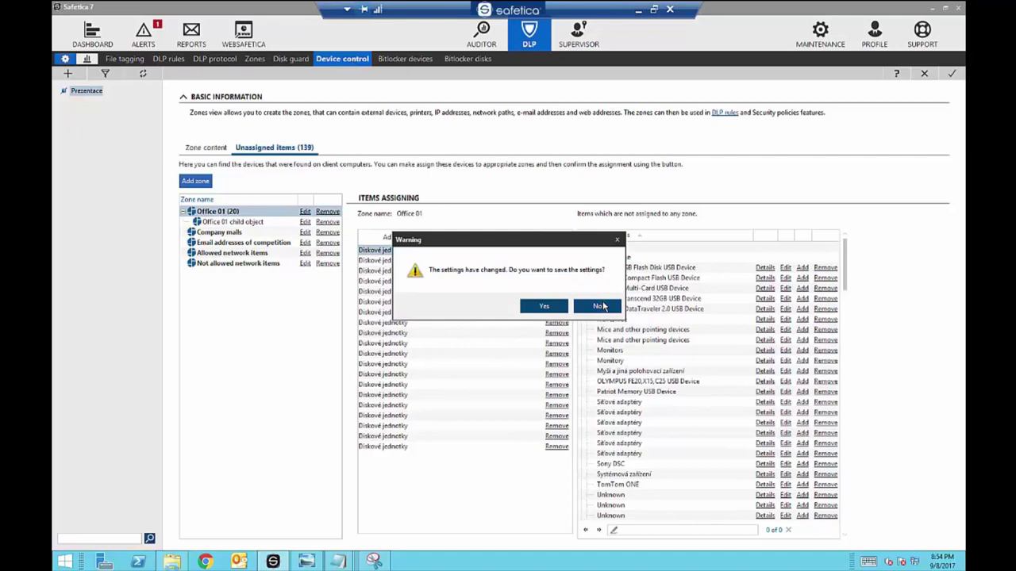
pyautogui.click(602, 306)
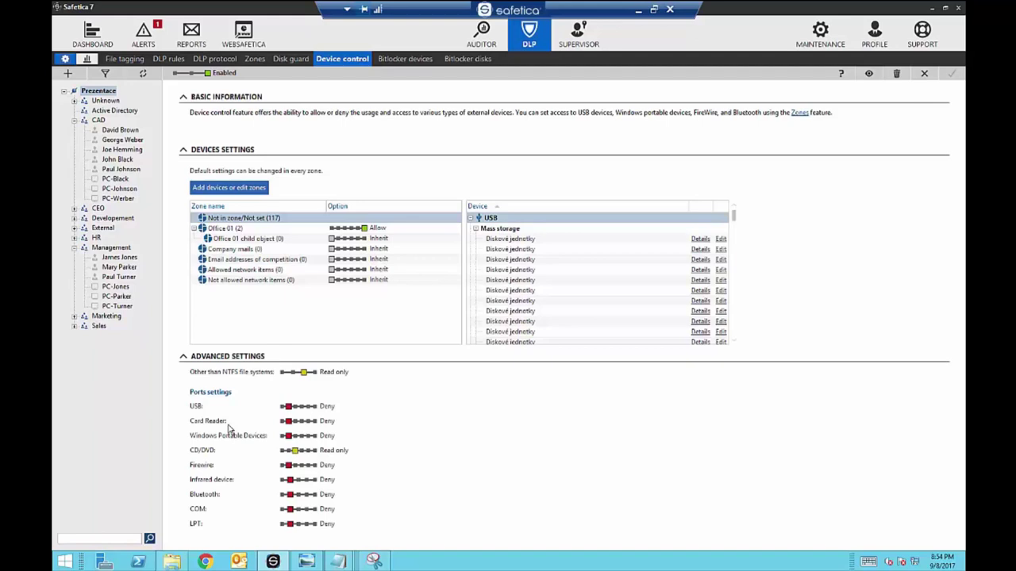
# Set the Card Reader port to Allow, and go to the Bitlocker disks settings without saving.
pyautogui.click(288, 422)
pyautogui.moveTo(287, 425); pyautogui.dragTo(322, 430)
pyautogui.click(467, 61)
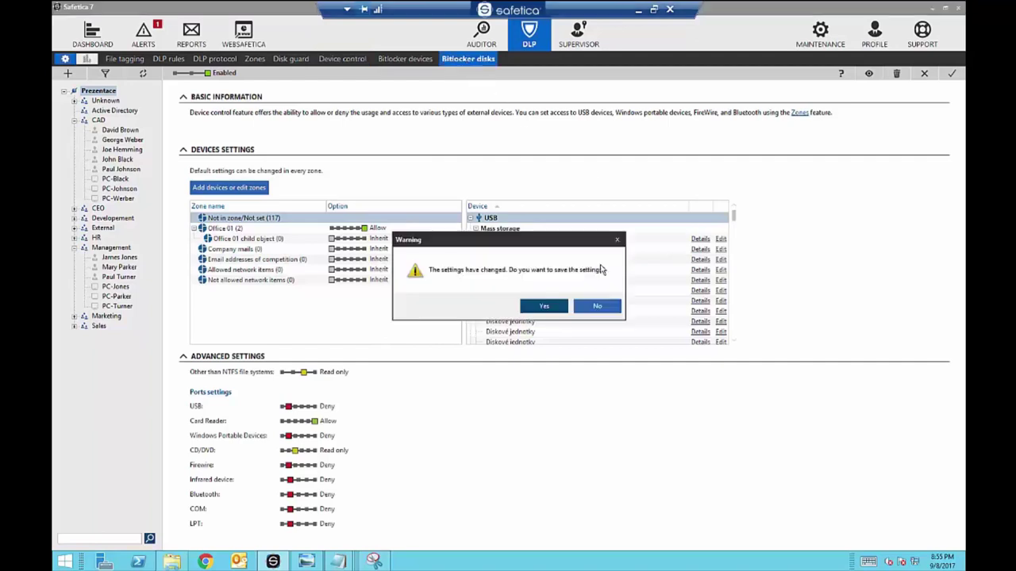
pyautogui.click(600, 308)
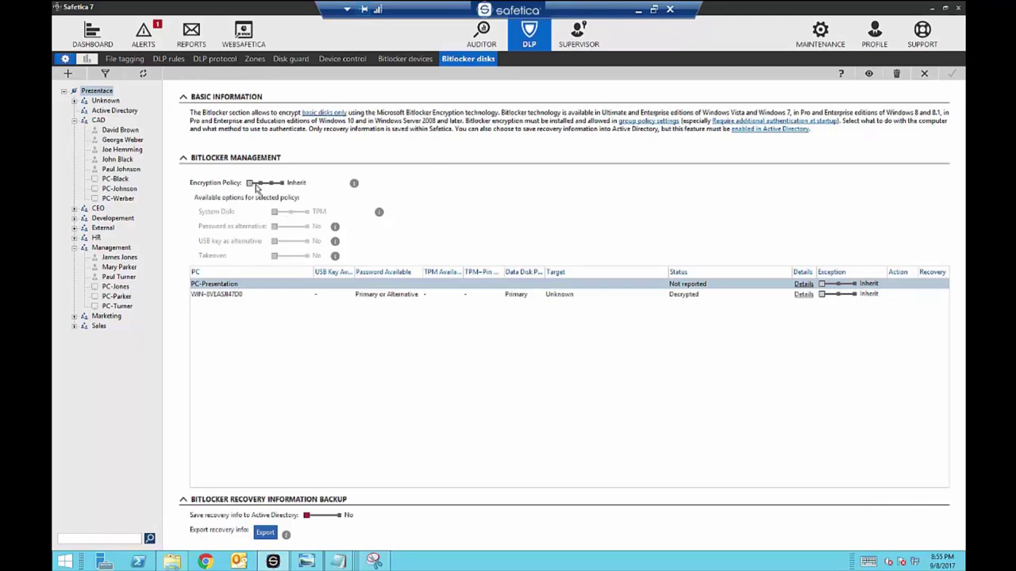
# Set the encryption policy to Encrypt all disks, with Password as alternative and Takeover set to Yes.
pyautogui.moveTo(257, 184); pyautogui.dragTo(275, 217)
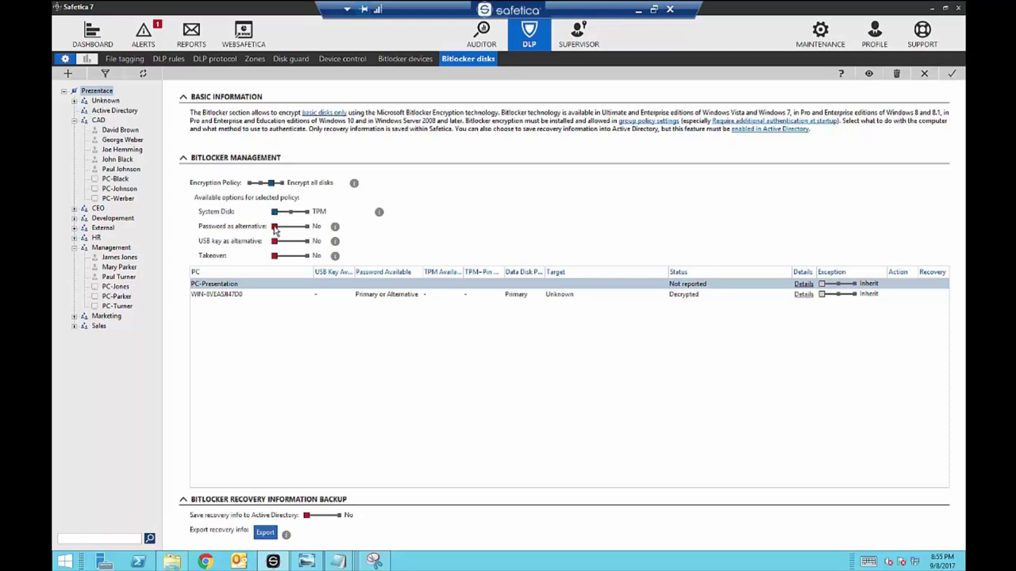
pyautogui.click(296, 227)
pyautogui.click(306, 259)
# Switch saving recovery info to Active Directory on and back to No, and open Bitlocker devices without saving the changes.
pyautogui.click(265, 535)
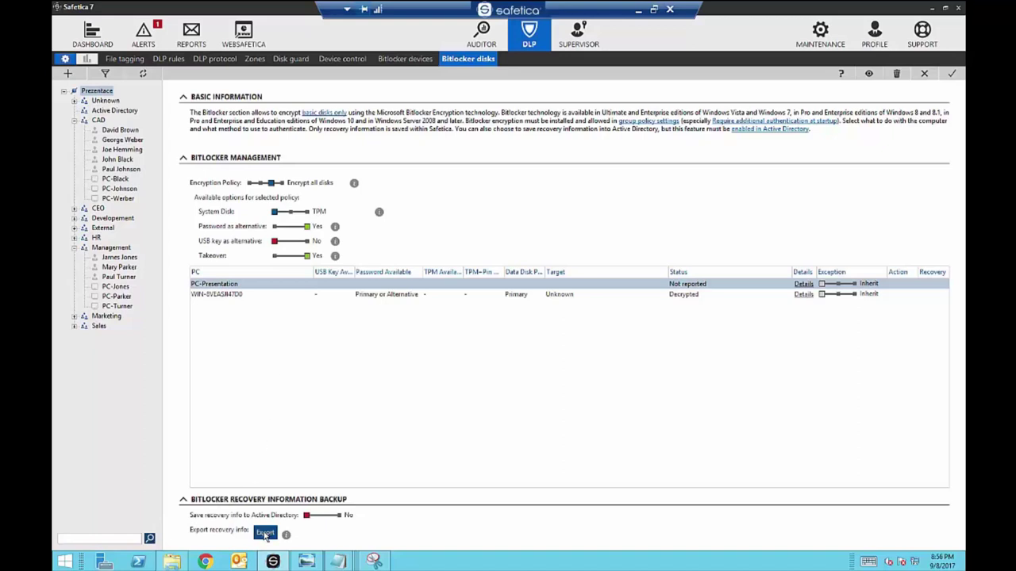
pyautogui.click(330, 516)
pyautogui.click(314, 516)
pyautogui.click(402, 64)
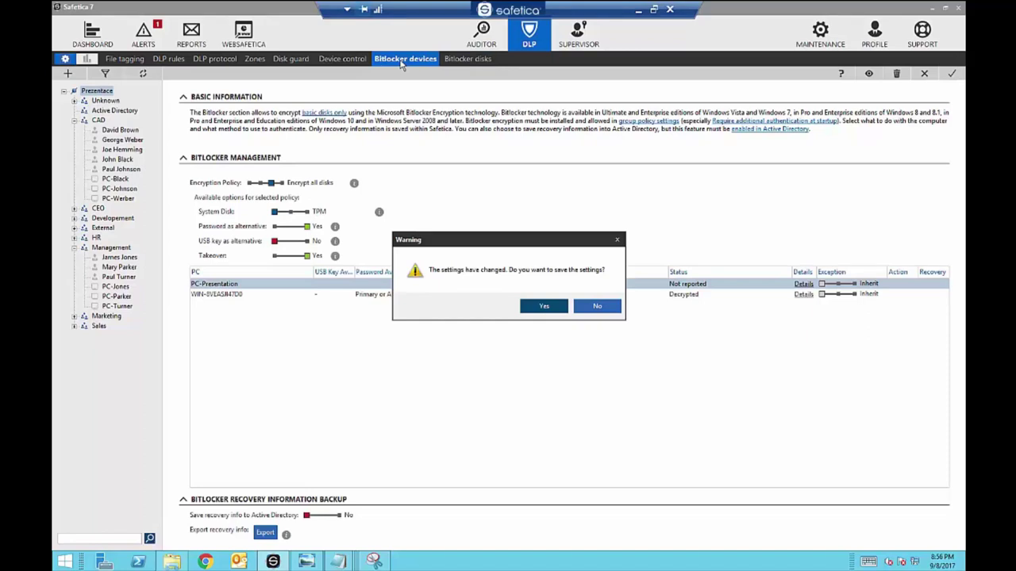
pyautogui.click(605, 311)
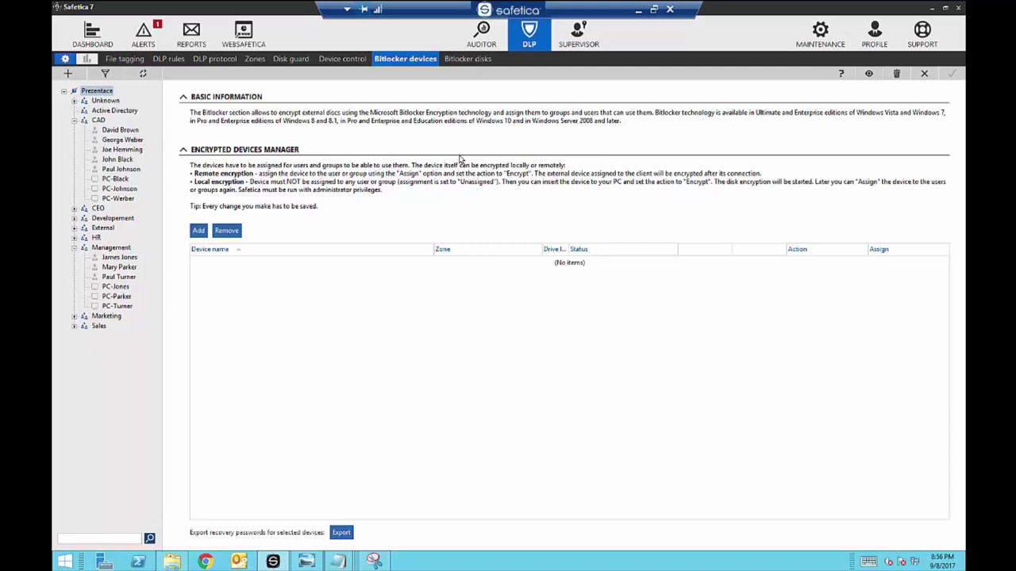
# Open the Applications records in Auditor, filter the charts by the top active user, and remove that filter.
pyautogui.click(483, 45)
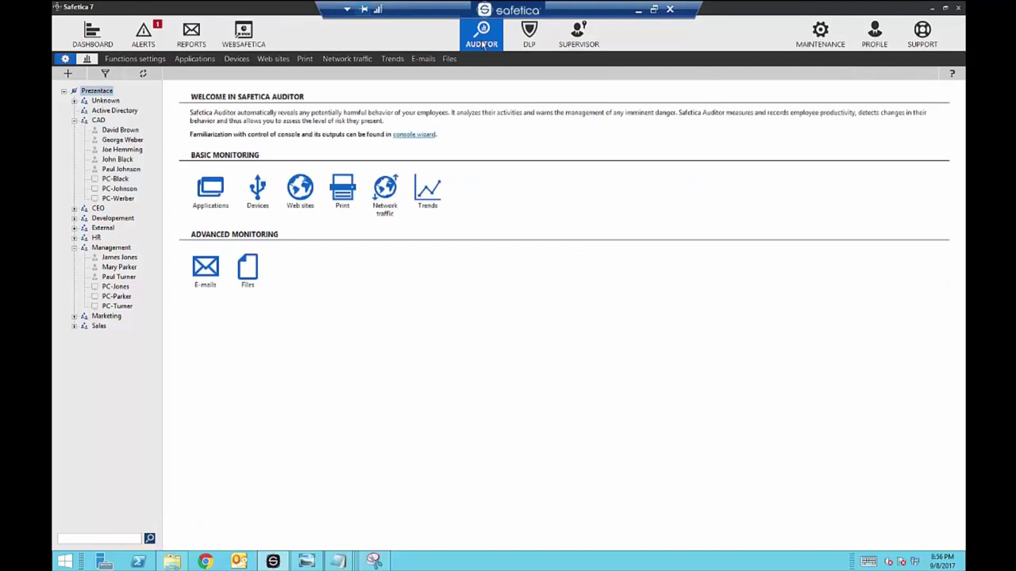
pyautogui.click(192, 61)
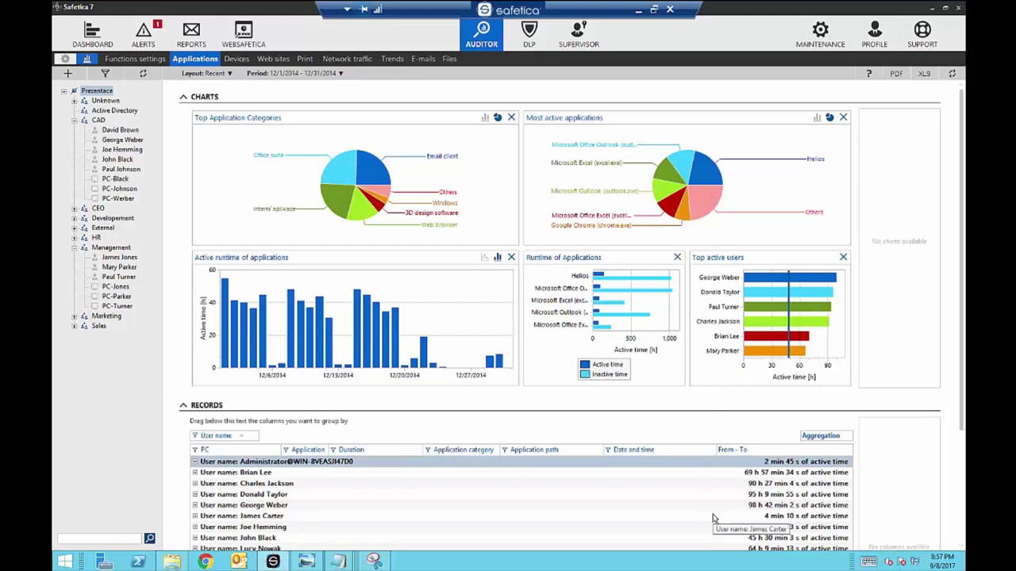
pyautogui.click(755, 280)
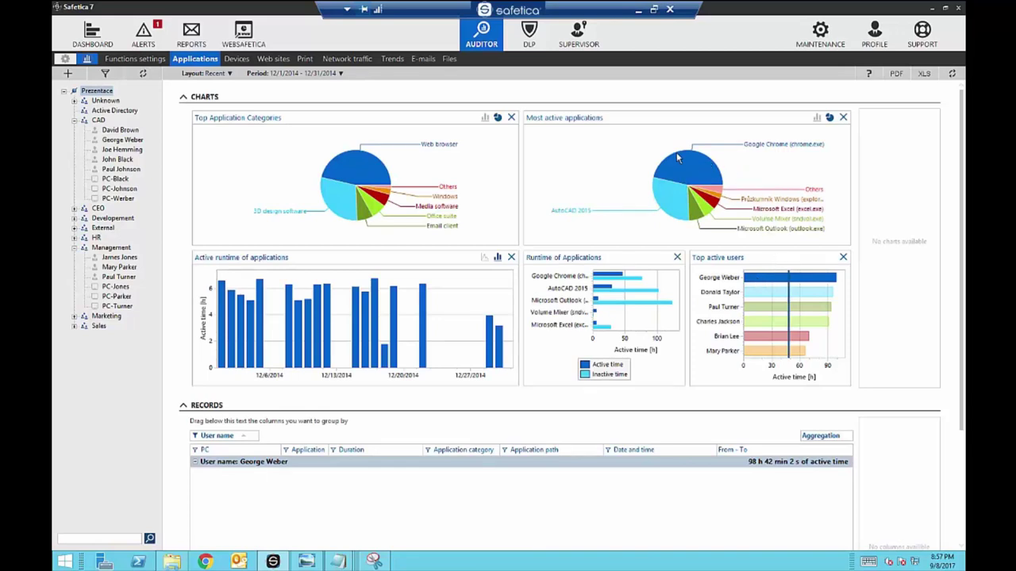
pyautogui.moveTo(673, 197)
pyautogui.click(755, 278)
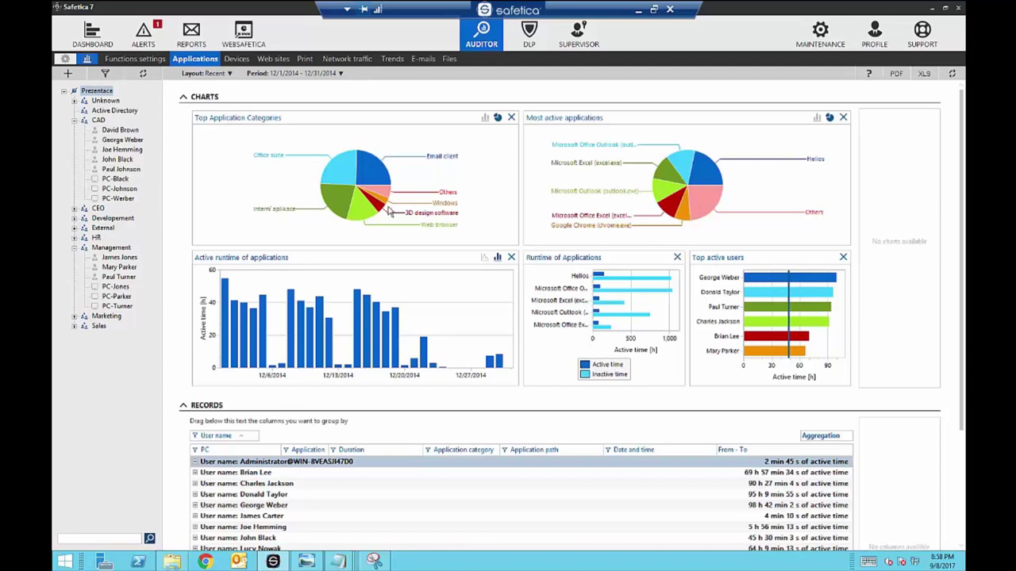
# Filter the application records by the 3D design software category, select the second user's record, and remove the filter.
pyautogui.moveTo(378, 208)
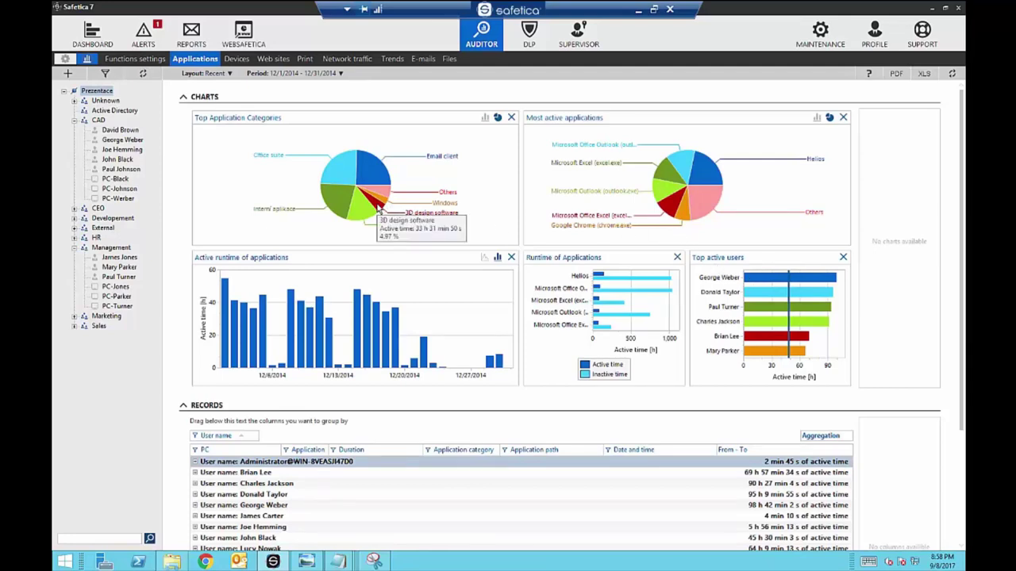
pyautogui.click(379, 208)
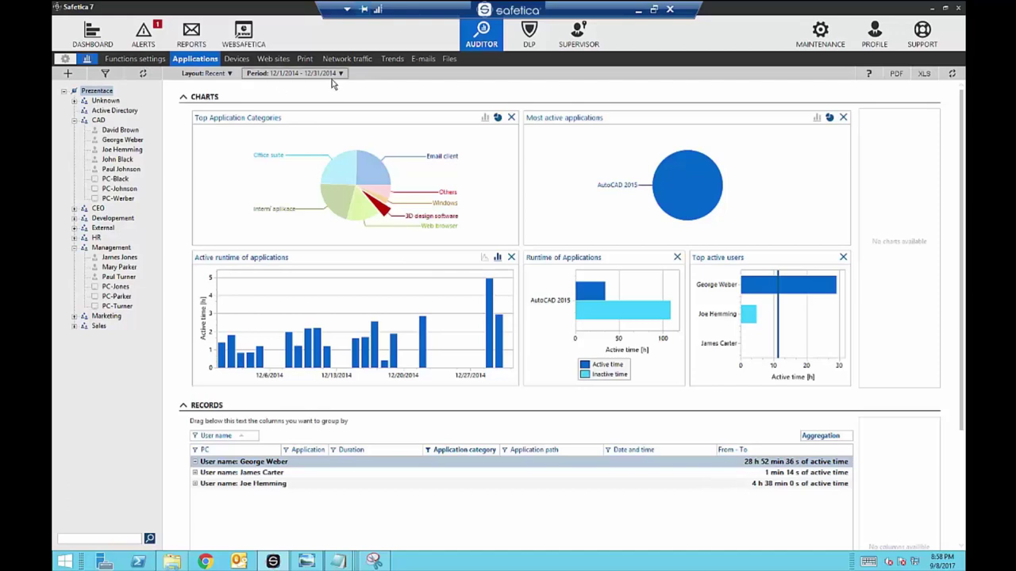
pyautogui.click(739, 474)
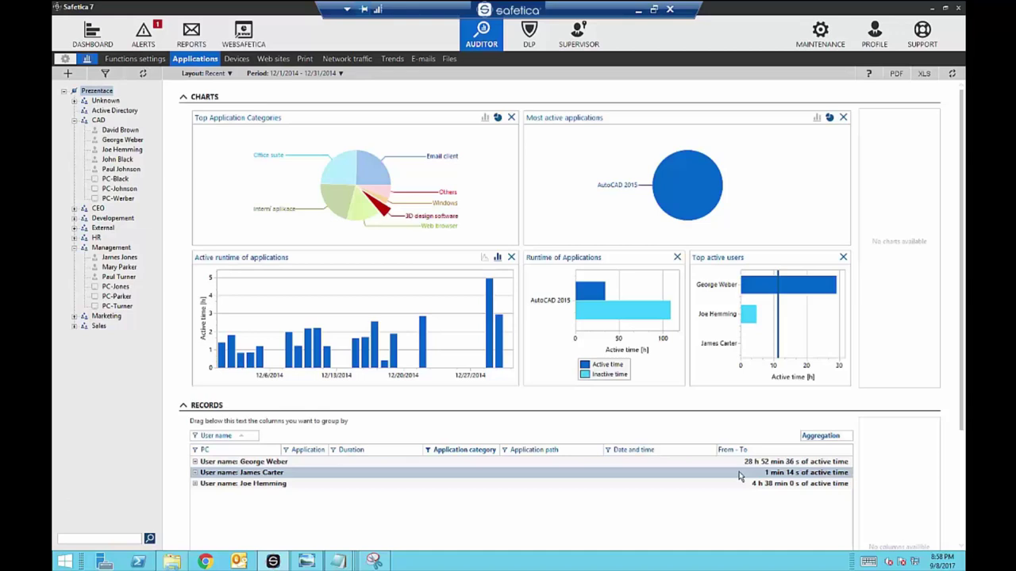
pyautogui.click(382, 208)
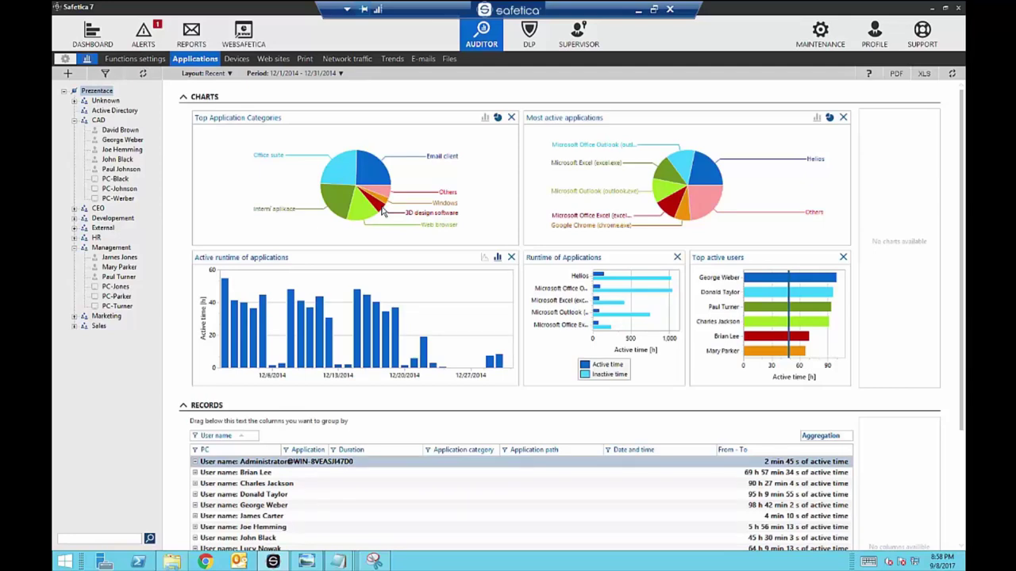
pyautogui.click(274, 59)
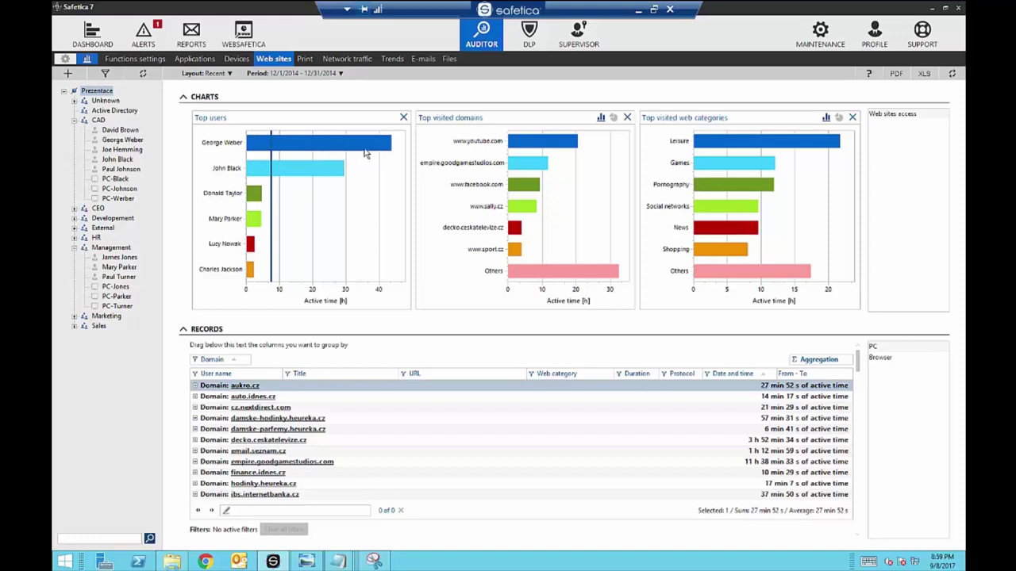
pyautogui.moveTo(369, 153)
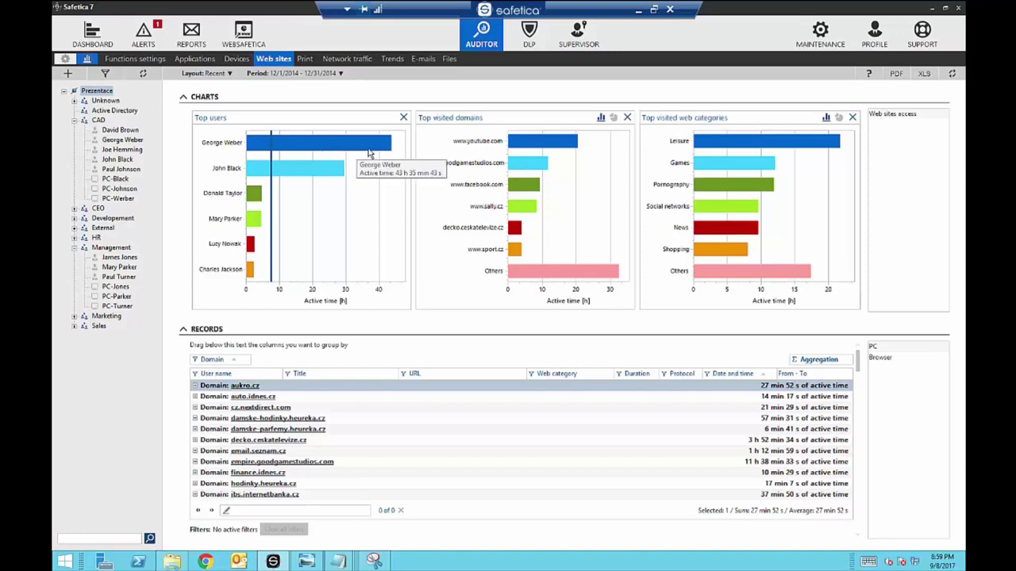
pyautogui.click(307, 143)
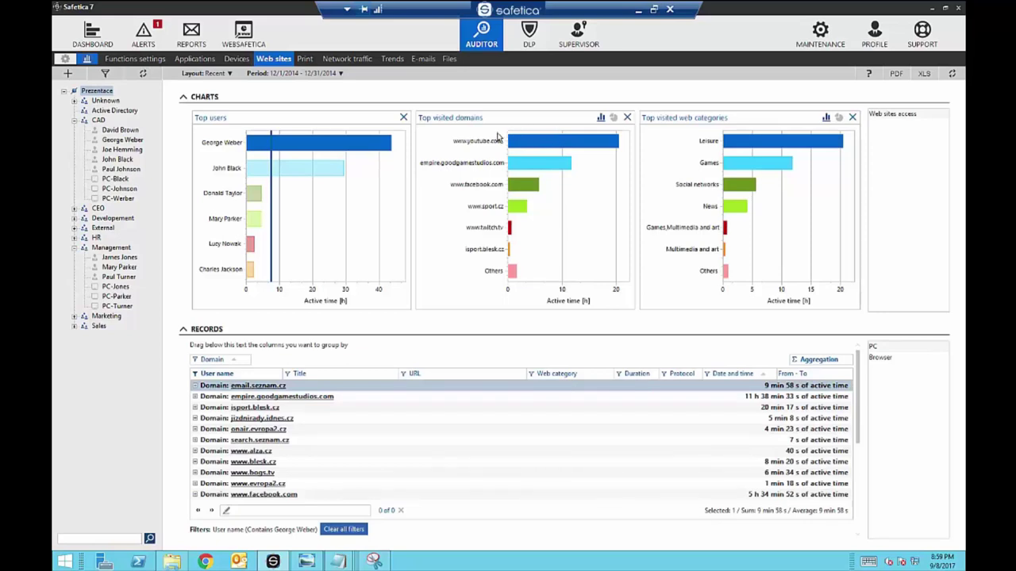
pyautogui.click(758, 141)
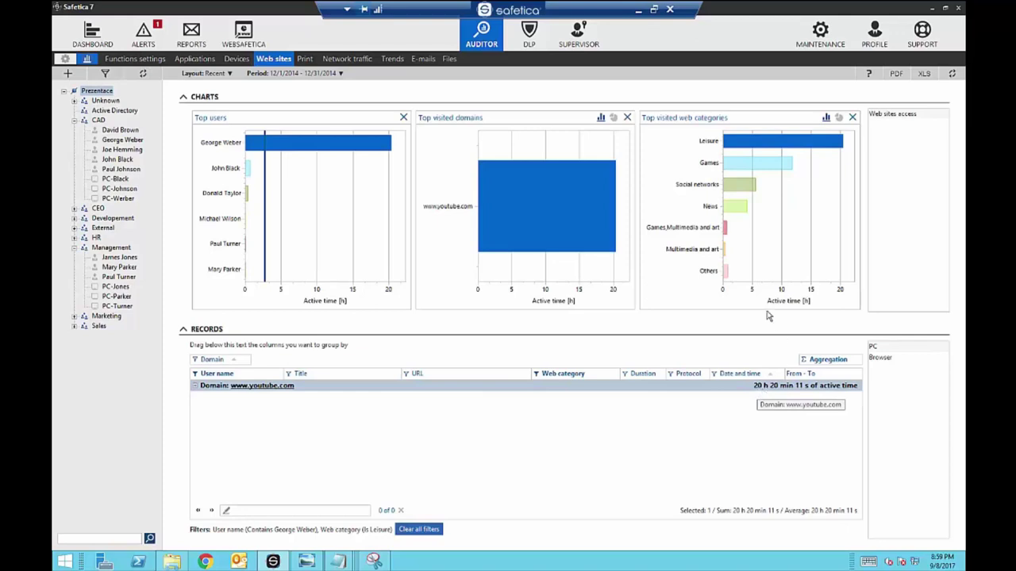
pyautogui.click(736, 189)
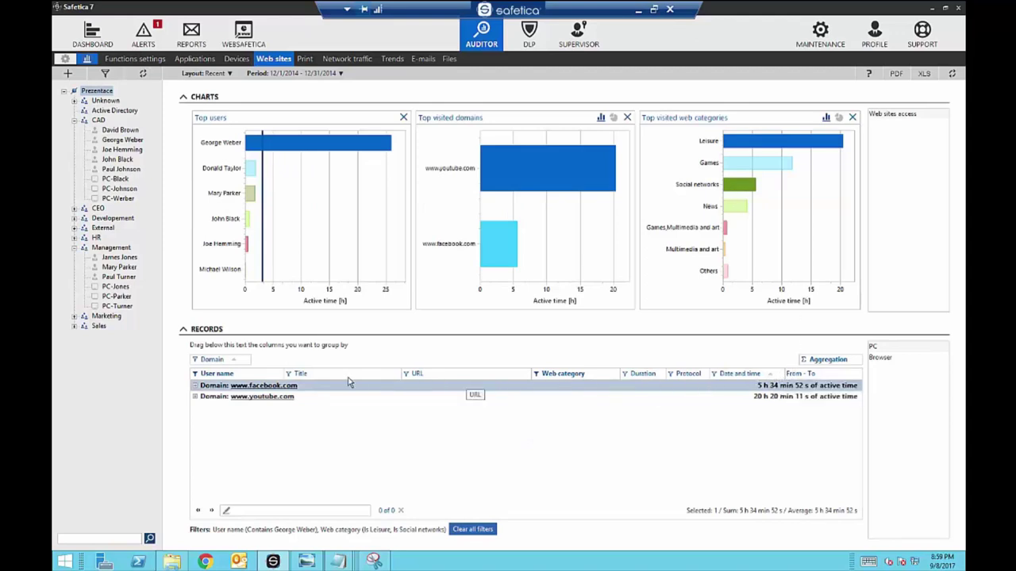
pyautogui.click(196, 386)
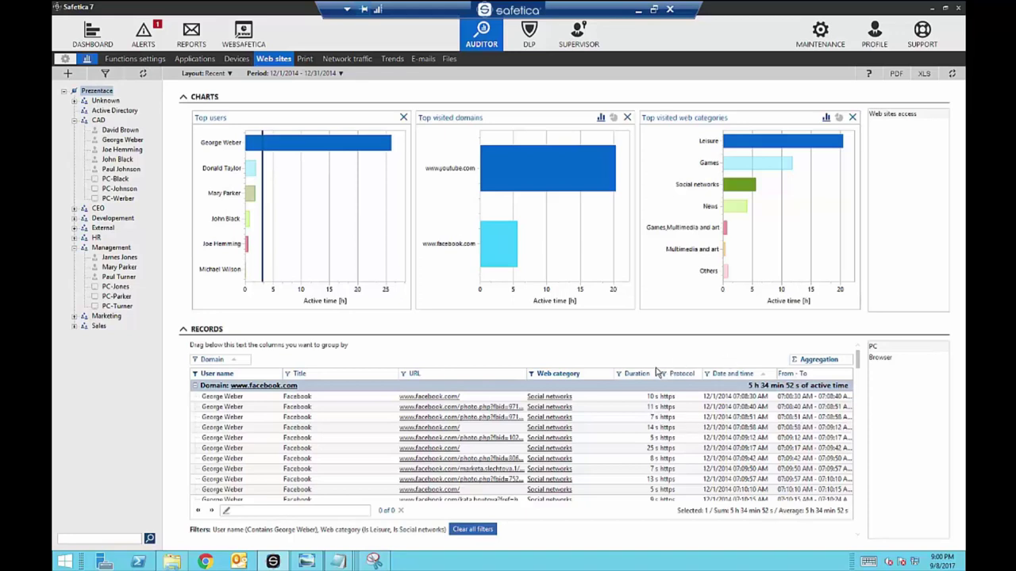
# View the Print records in Auditor, and open Supervisor's Web control settings with the default action on Allowed.
pyautogui.click(309, 65)
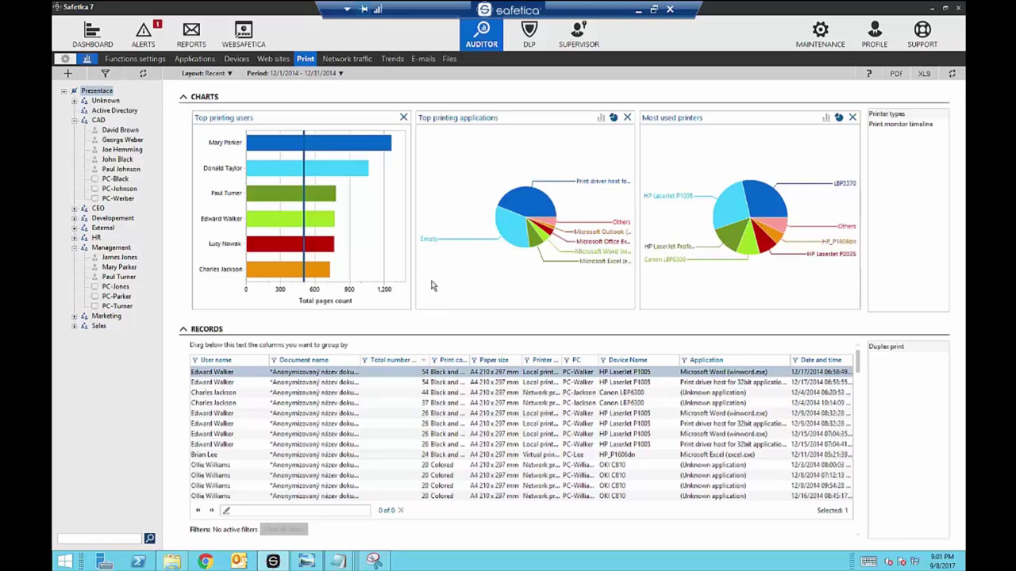
pyautogui.click(581, 35)
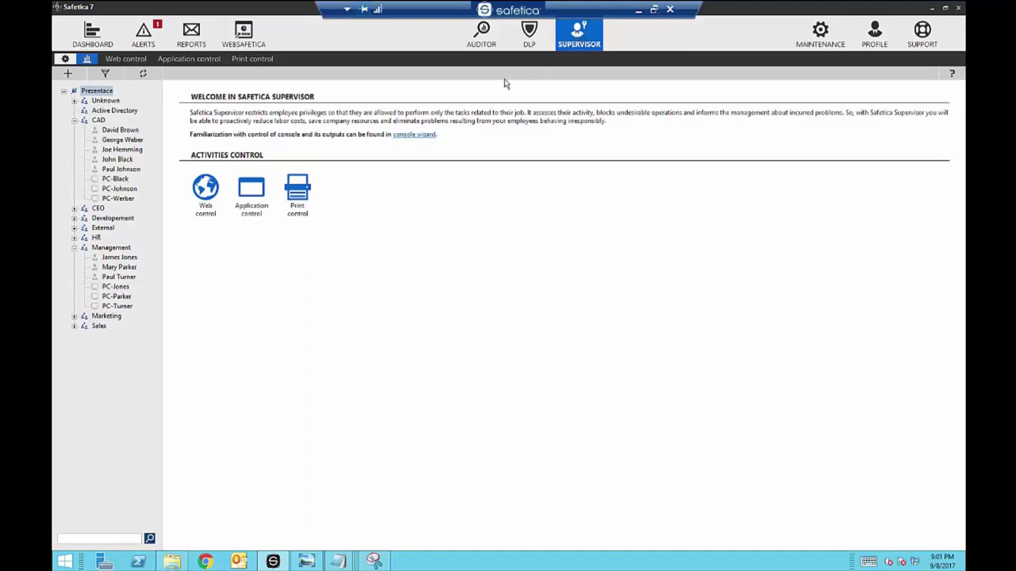
pyautogui.click(205, 188)
pyautogui.click(65, 61)
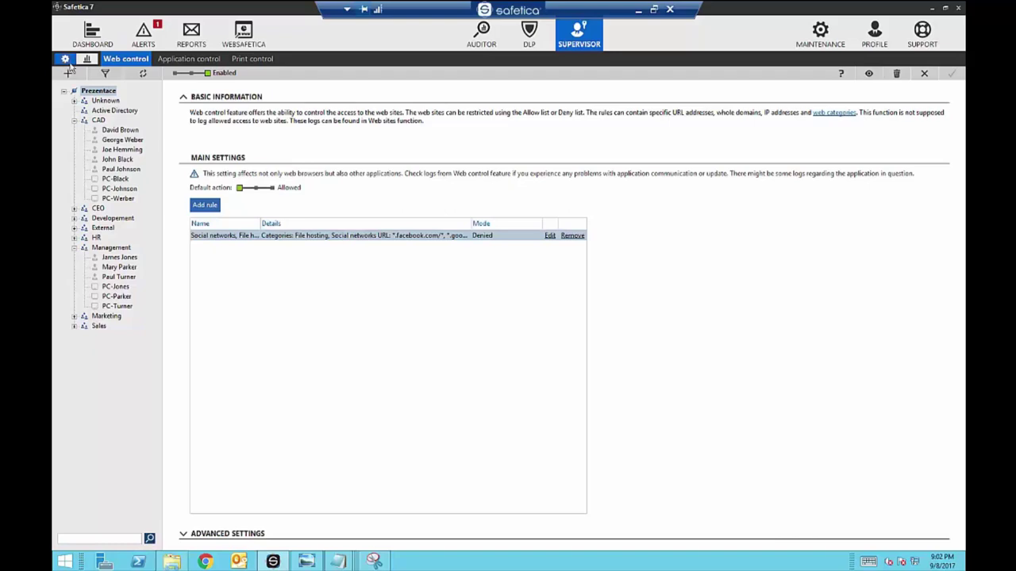
pyautogui.moveTo(241, 195)
pyautogui.mouseDown()
pyautogui.moveTo(276, 194)
pyautogui.moveTo(240, 192)
pyautogui.mouseUp()
# Start a web control rule, view its IP address options, and tick the Search engines web category to list its server addresses.
pyautogui.click(208, 205)
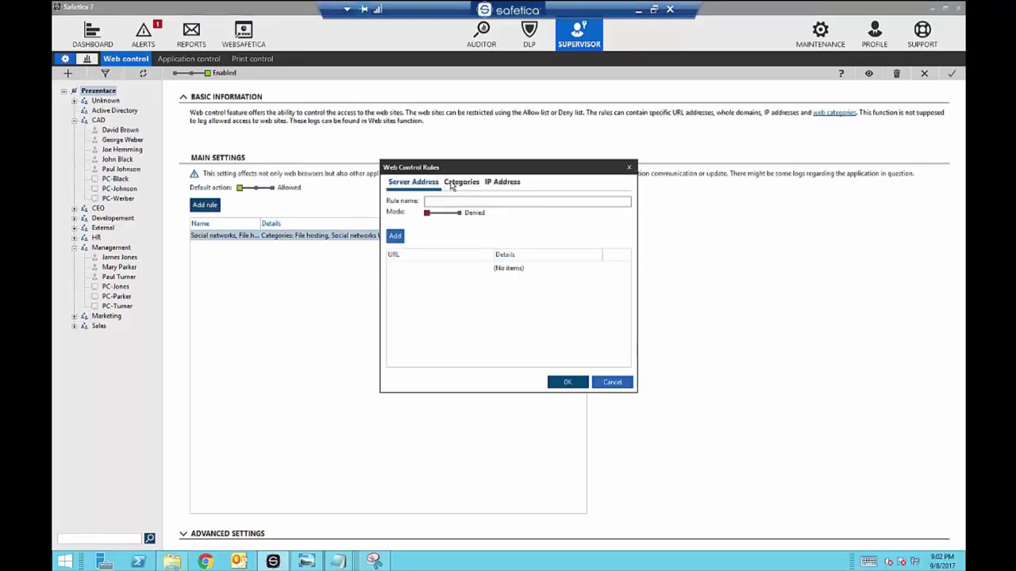
pyautogui.click(502, 184)
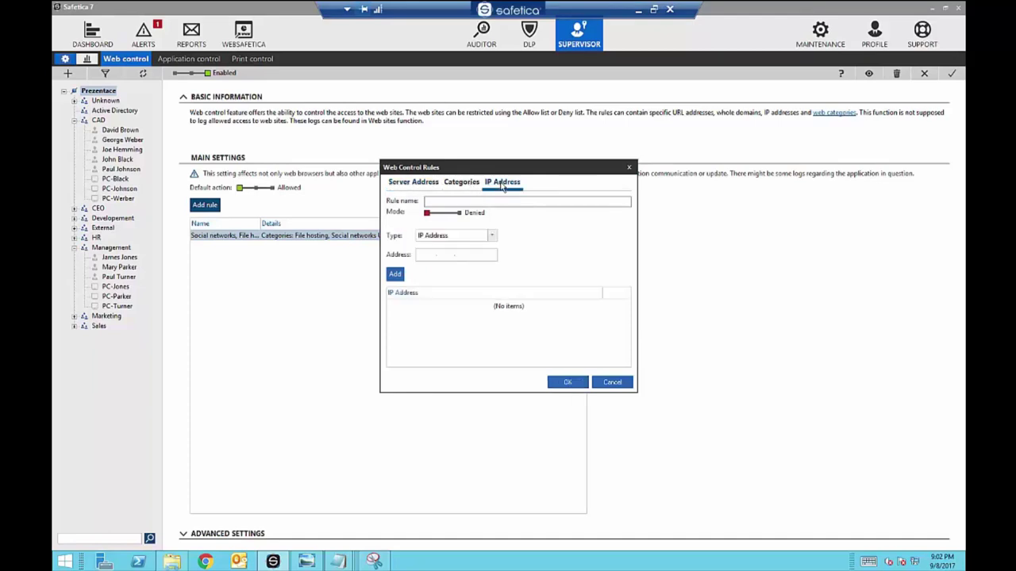
pyautogui.click(466, 183)
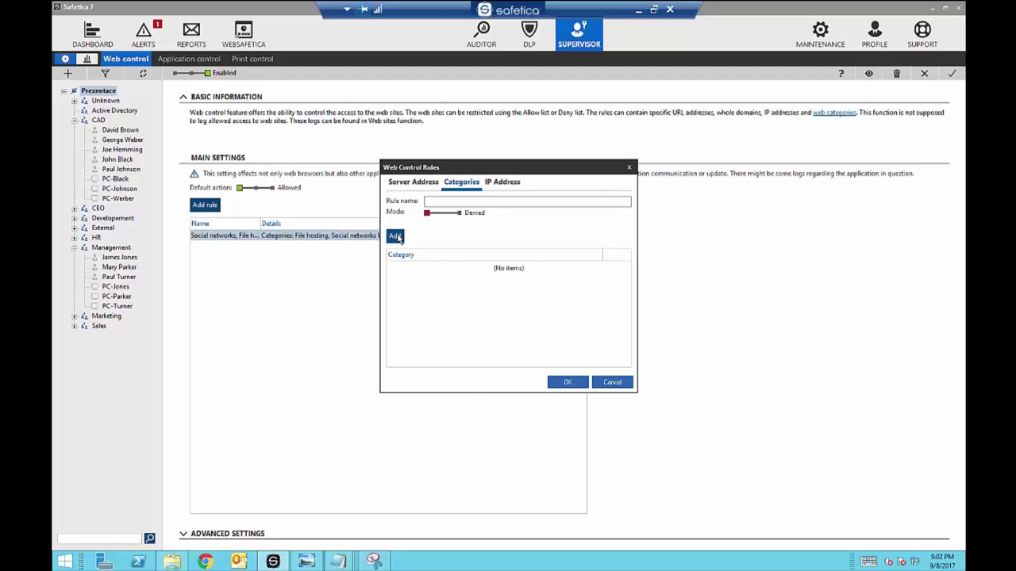
pyautogui.click(396, 236)
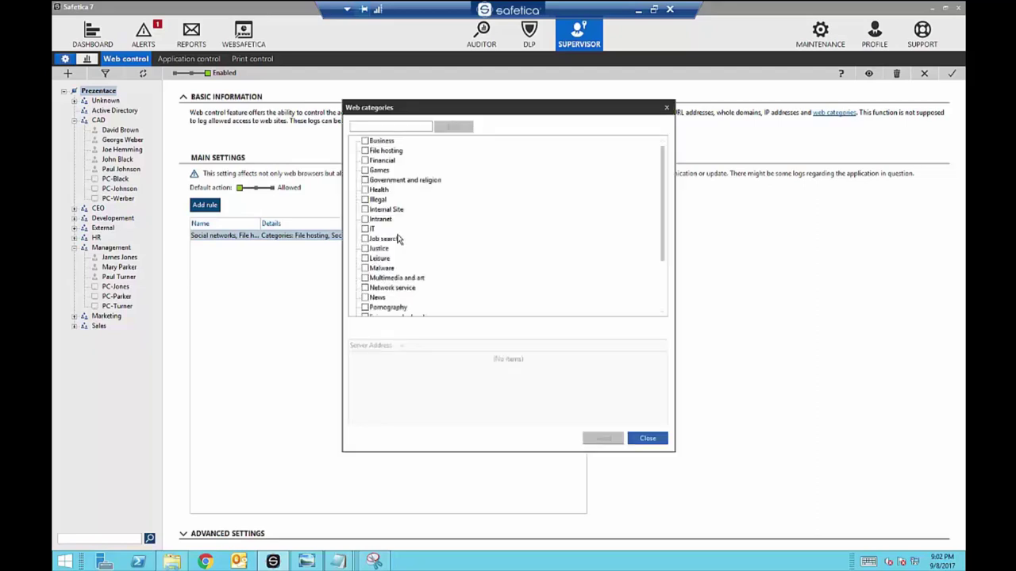
pyautogui.scroll(-3, 451, 228)
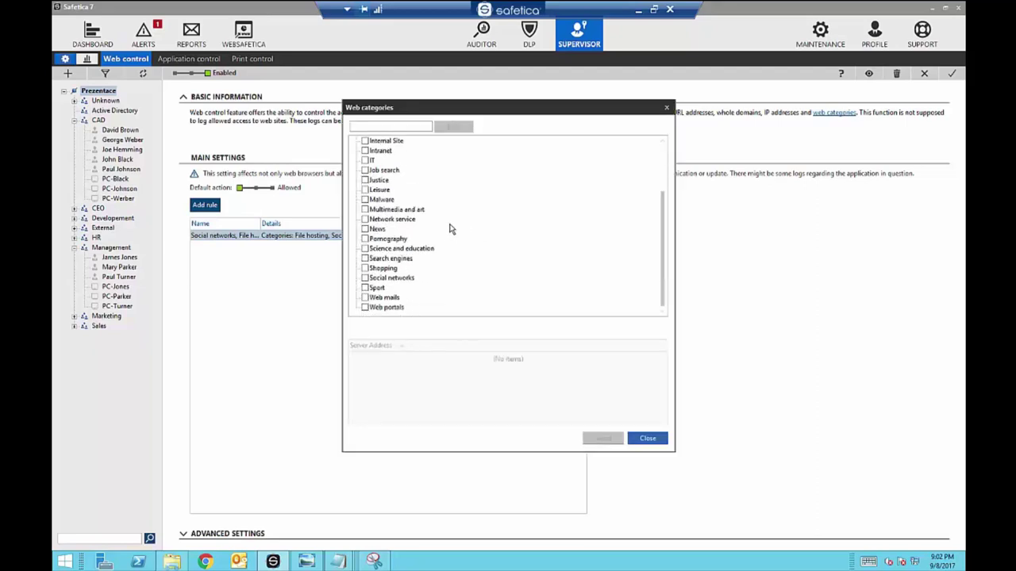
pyautogui.click(365, 259)
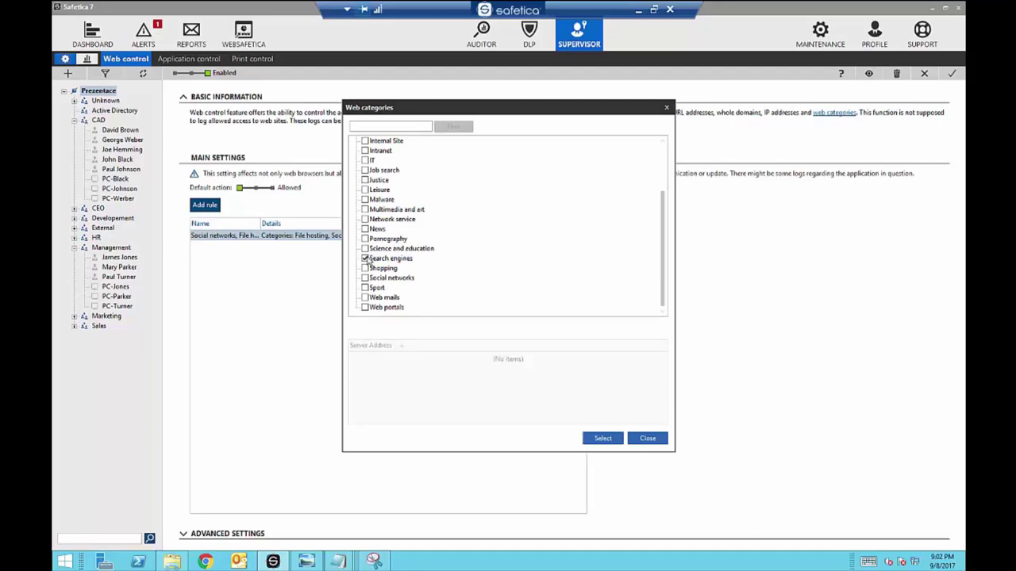
pyautogui.click(379, 261)
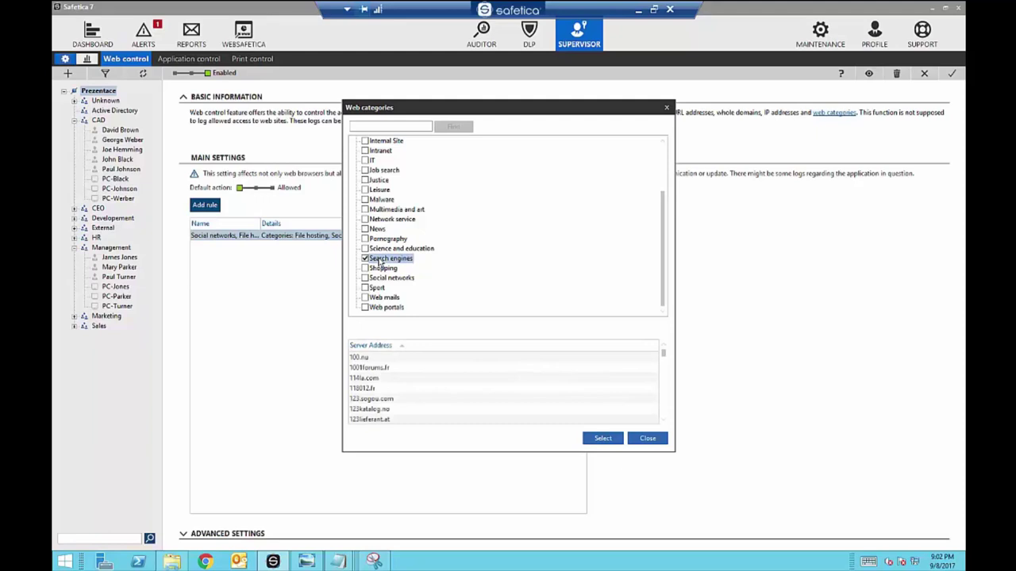
# Search the web categories for linkedin, clear the search, and discard the new web control rule.
pyautogui.click(368, 125)
pyautogui.write('linkedin')
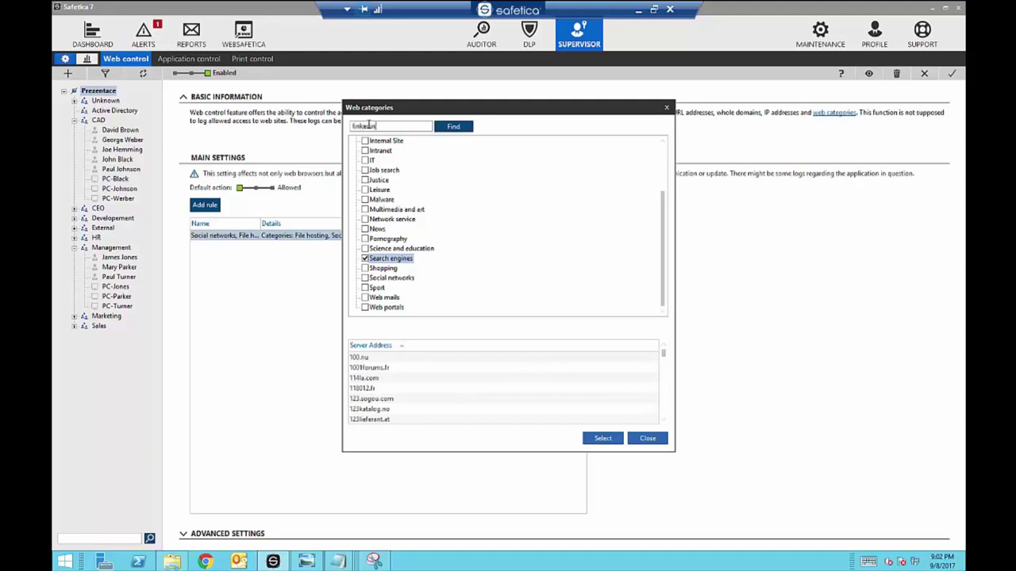
pyautogui.press('Return')
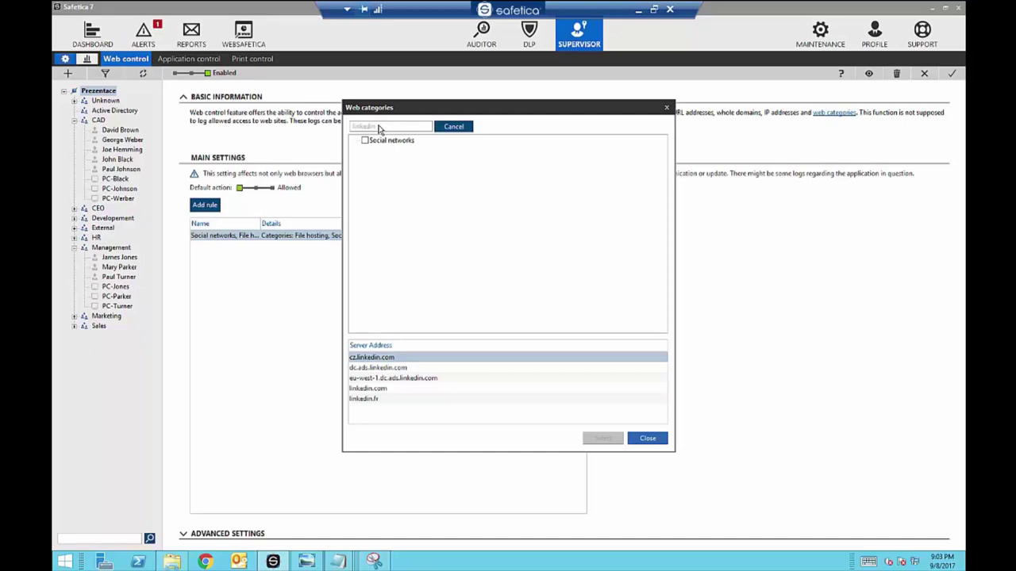
pyautogui.click(453, 129)
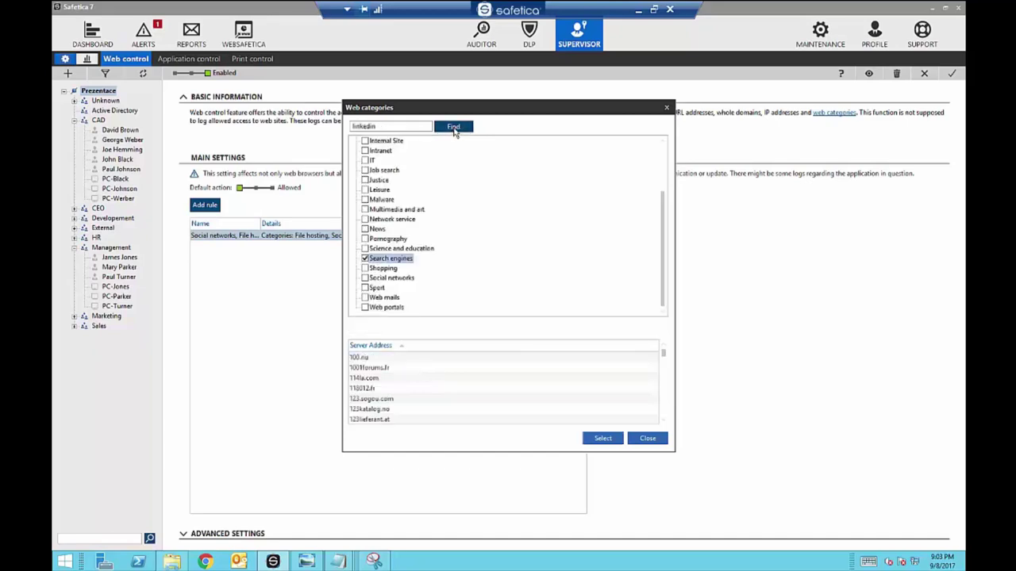
pyautogui.click(647, 440)
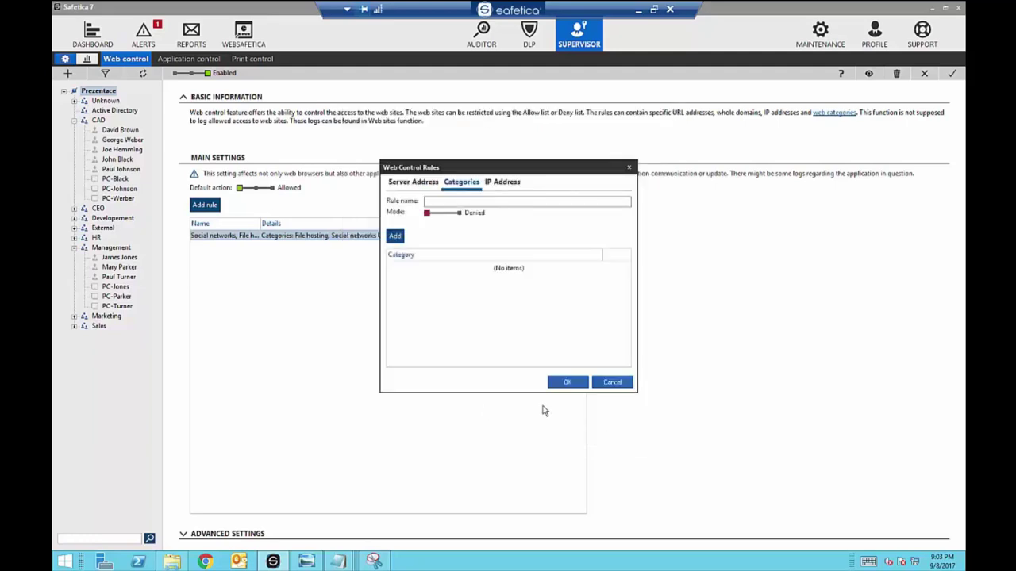
pyautogui.click(608, 383)
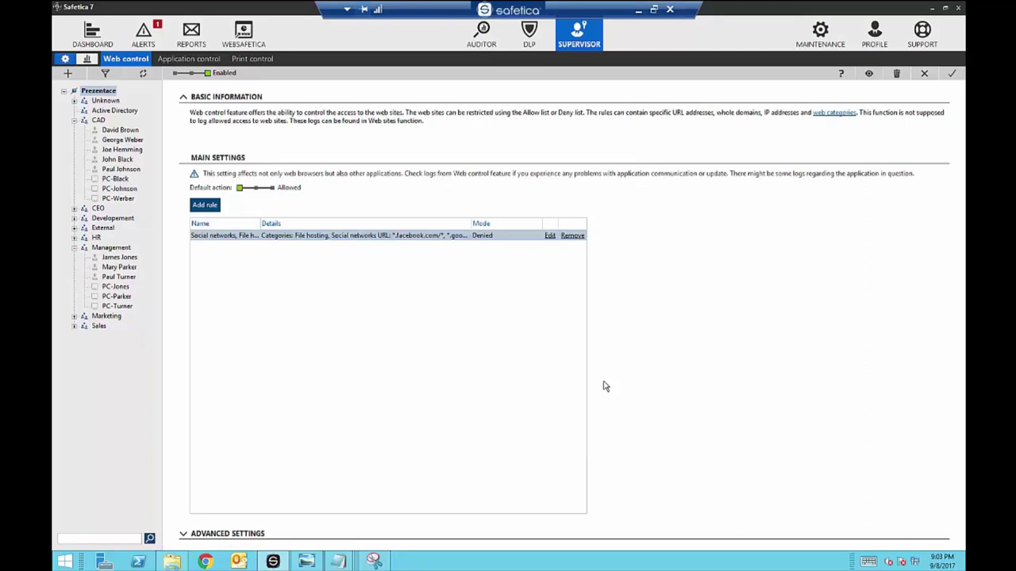
# Expand the advanced web control settings and switch the blocked-page redirect to Default page and back to Custom page.
pyautogui.click(185, 535)
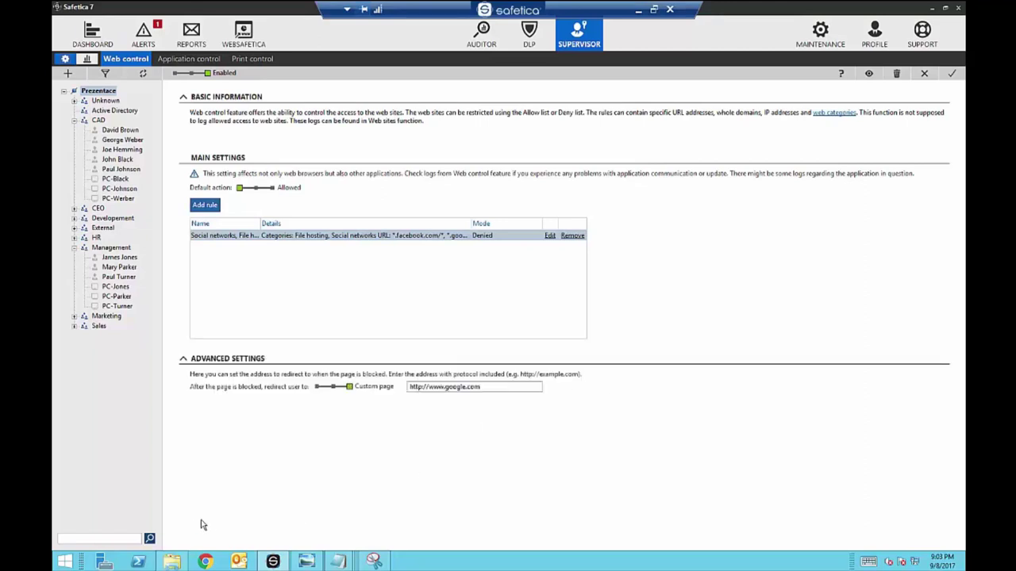
pyautogui.moveTo(350, 389); pyautogui.dragTo(310, 394)
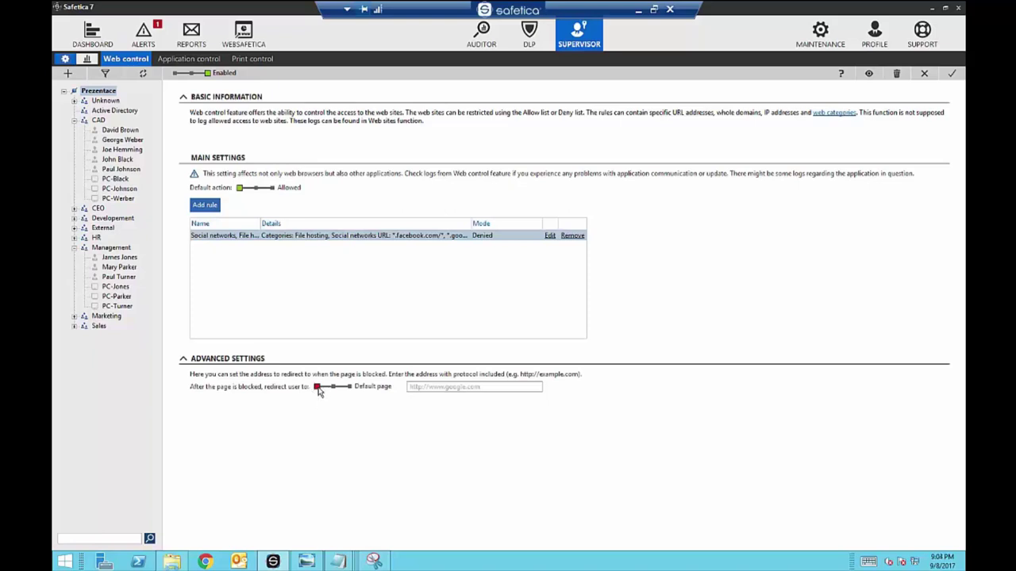
pyautogui.moveTo(319, 389); pyautogui.dragTo(352, 392)
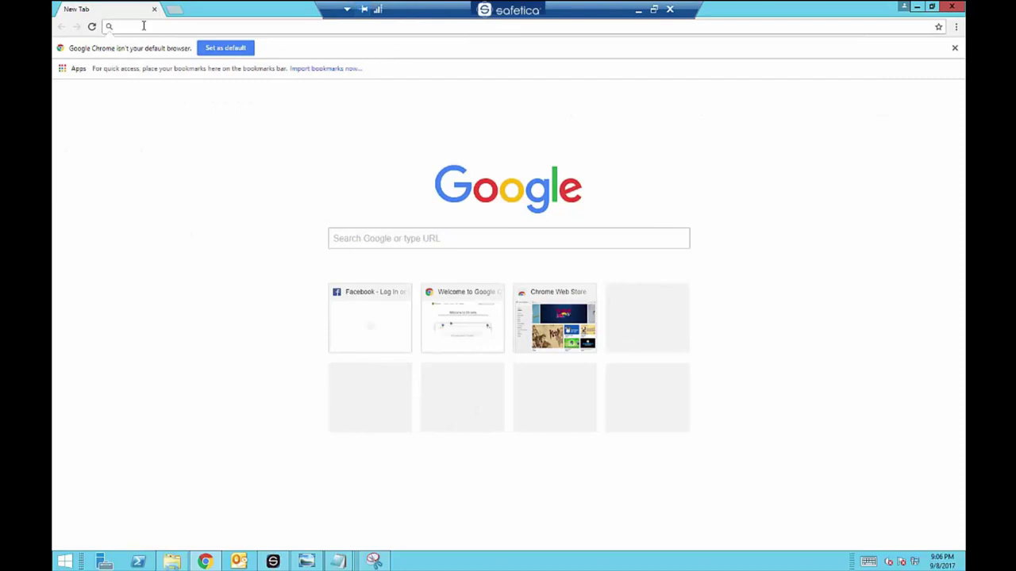
# Try to visit facebook.com in Chrome to test the block, and open the Application control settings in Safetica.
pyautogui.write('facebook.com')
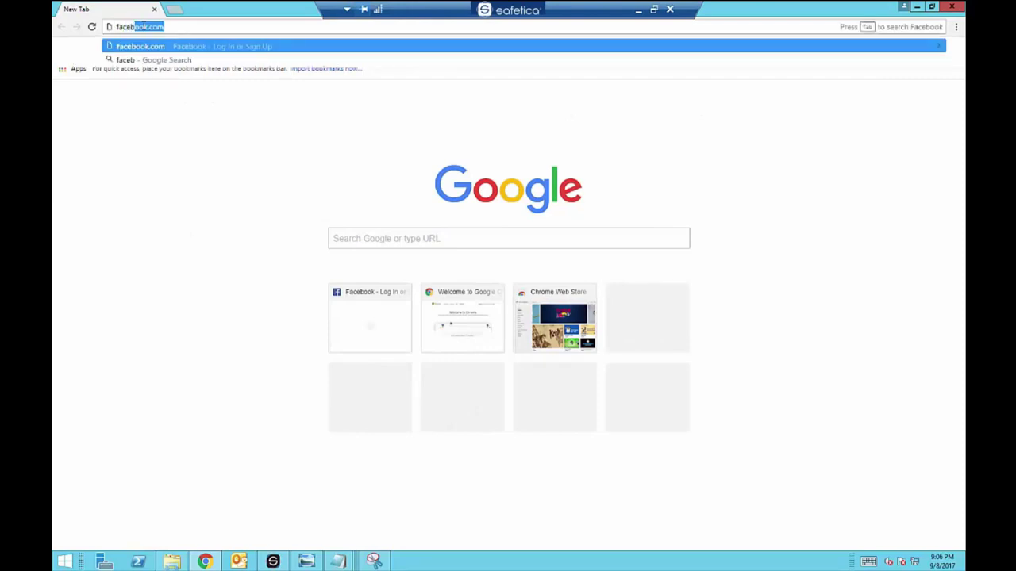
pyautogui.press('Return')
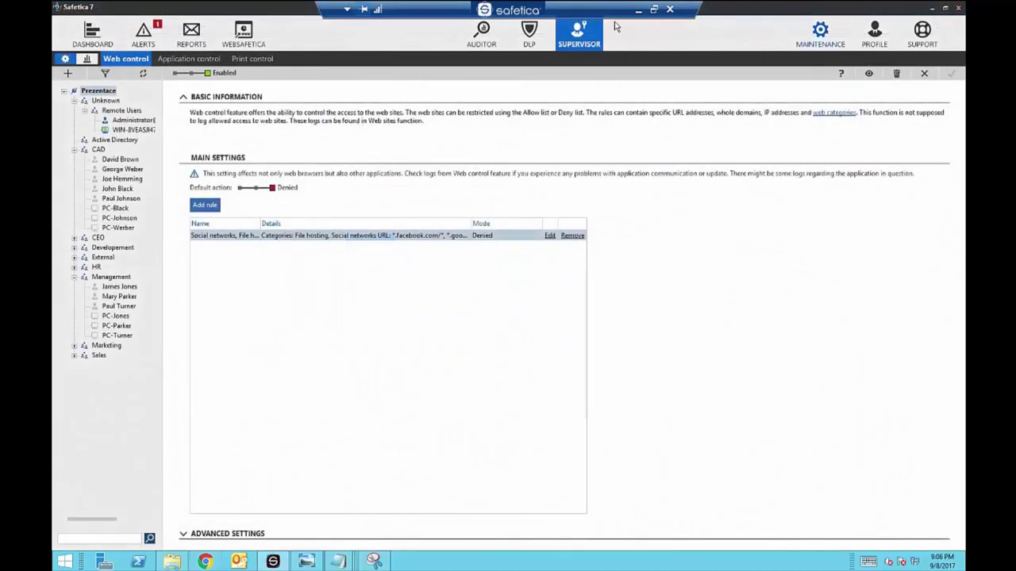
pyautogui.click(194, 60)
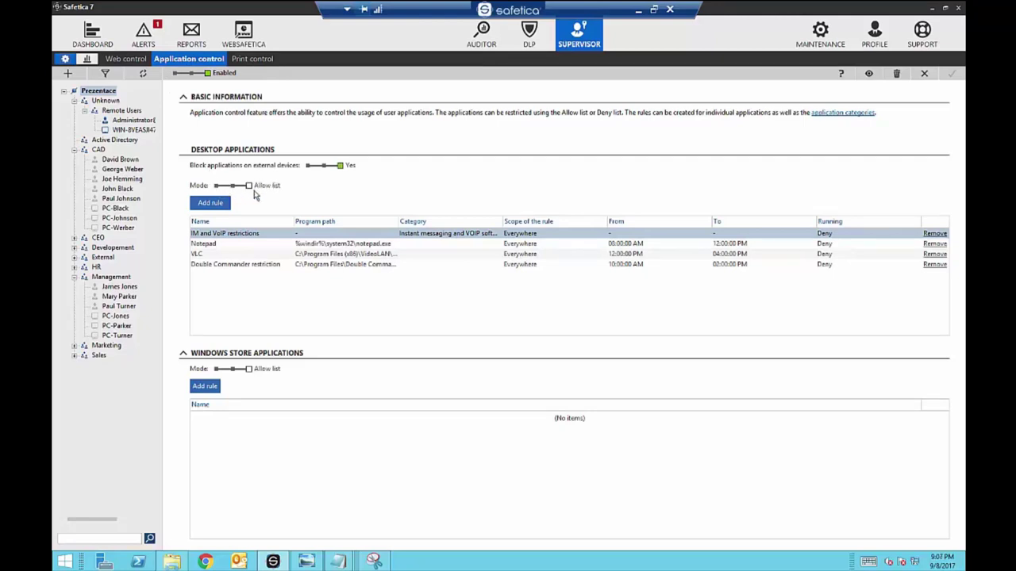
# Start a category-based desktop application rule, view the applications in the Games category, and discard the rule.
pyautogui.click(212, 201)
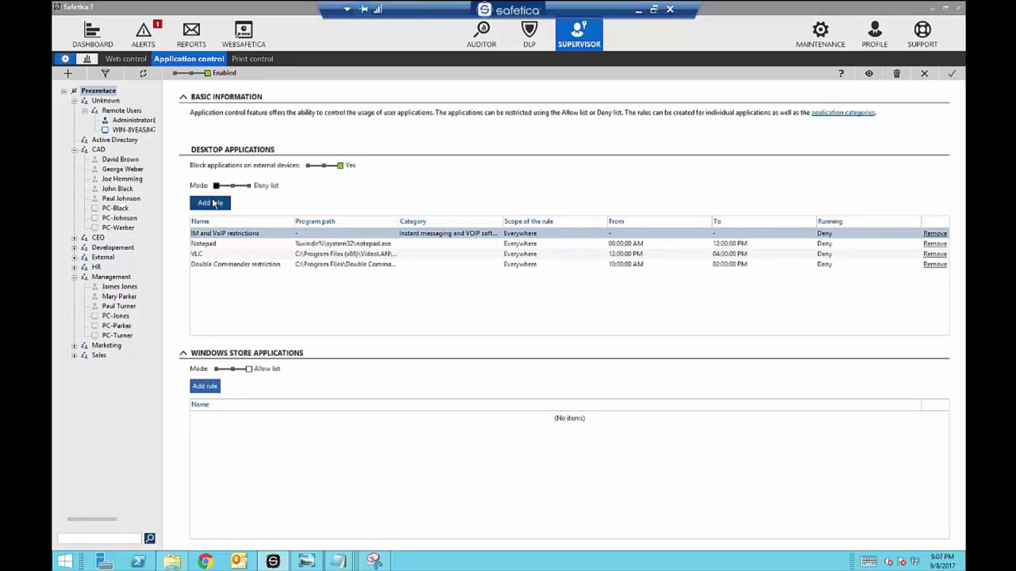
pyautogui.click(399, 260)
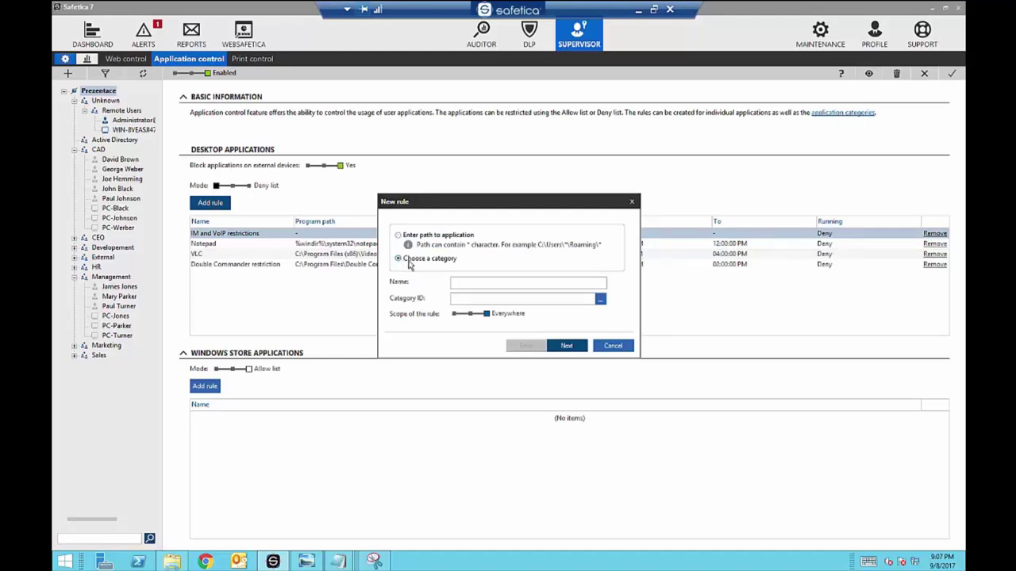
pyautogui.click(600, 300)
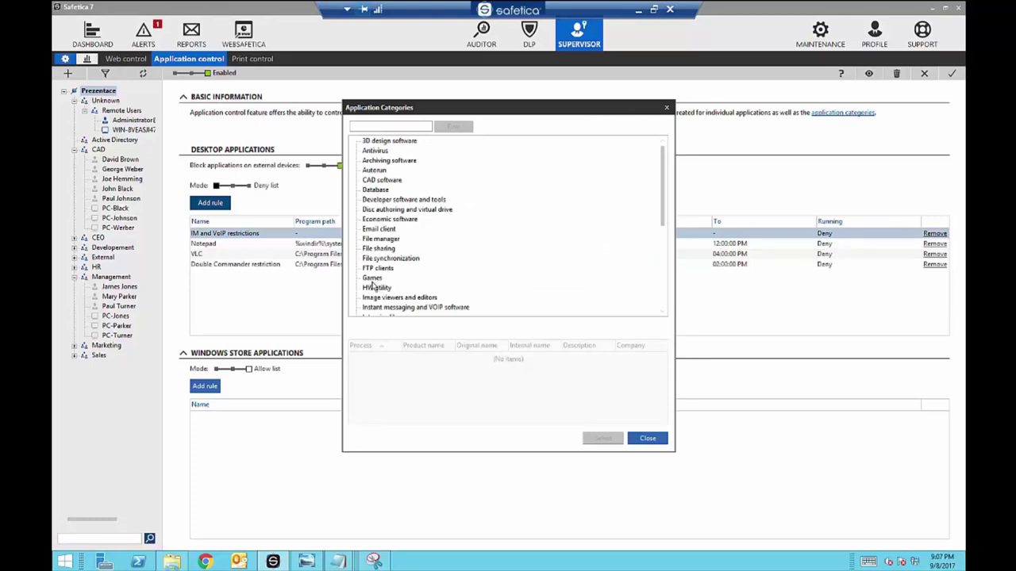
pyautogui.click(372, 279)
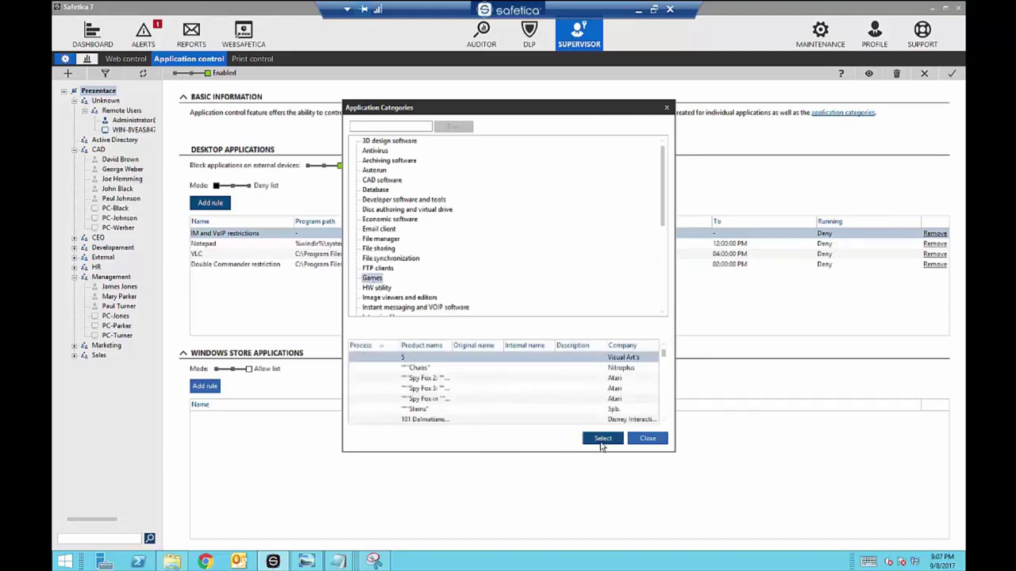
pyautogui.click(648, 440)
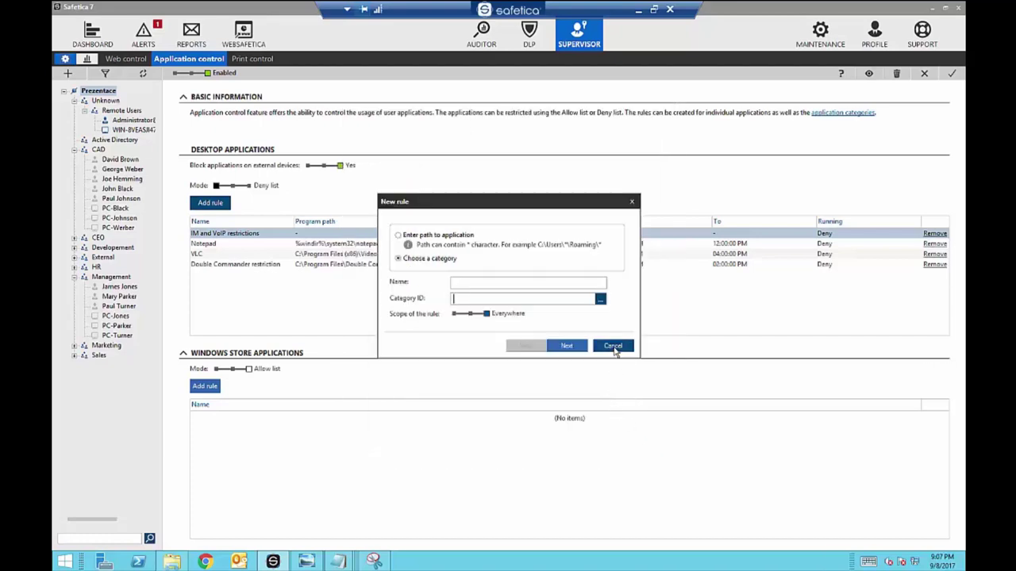
pyautogui.click(613, 346)
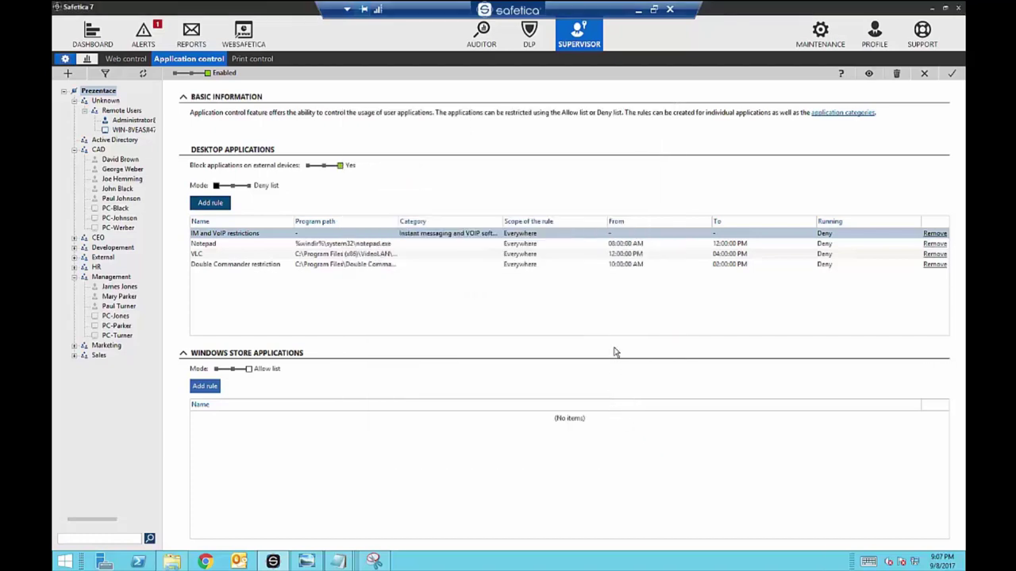
# Try to launch Skype from the desktop to test the application block, and return to the Safetica console.
pyautogui.click(934, 10)
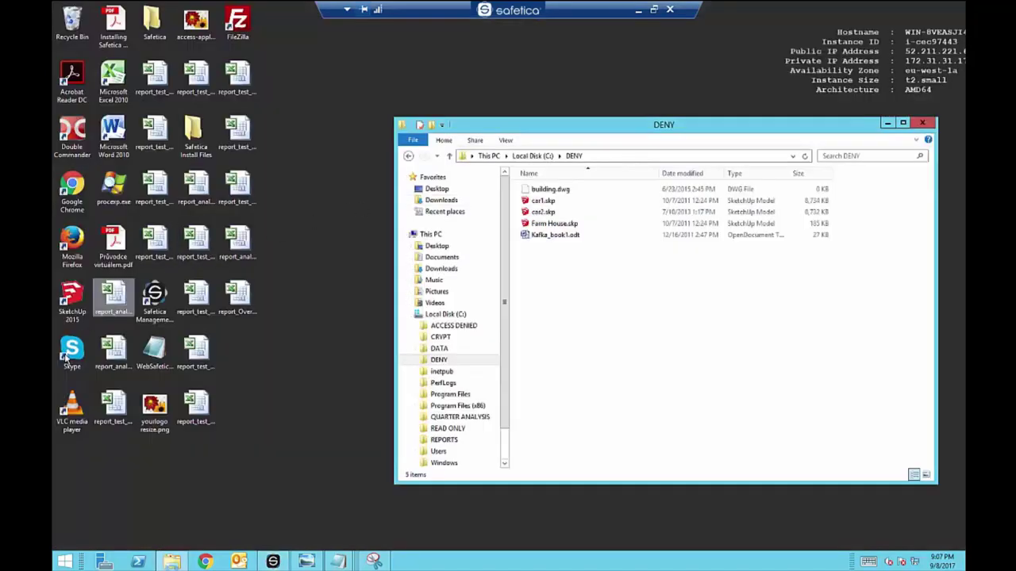
pyautogui.doubleClick(68, 355)
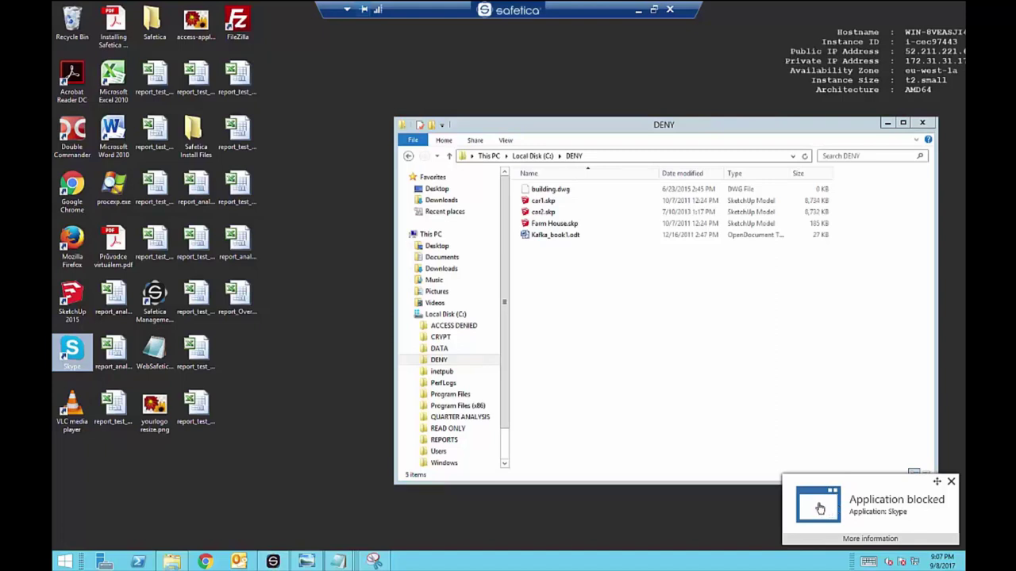
pyautogui.click(273, 561)
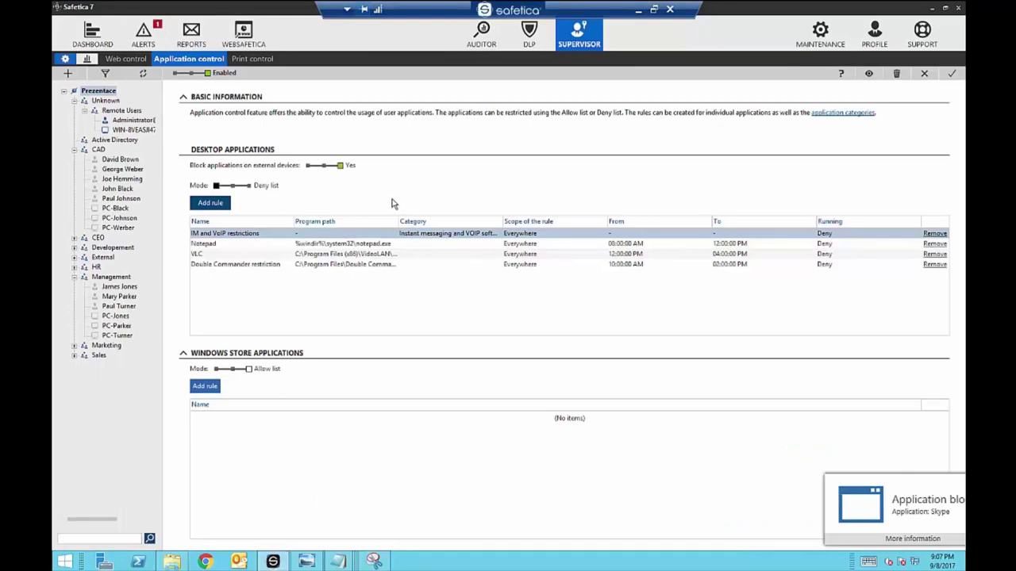
# Open the Print control settings without saving the application control changes, and expand the network, physical and virtual printer lists.
pyautogui.click(247, 60)
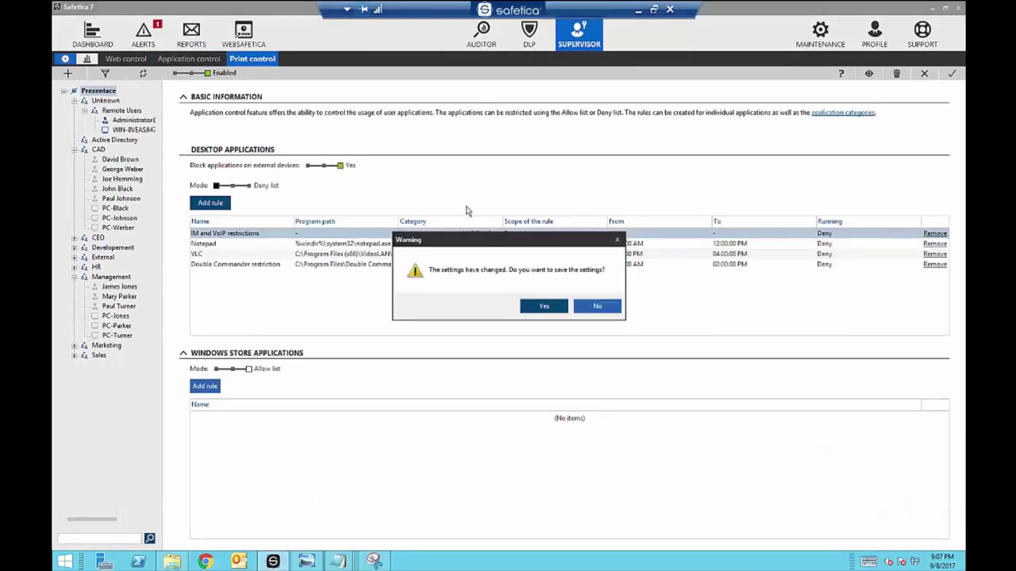
pyautogui.click(598, 306)
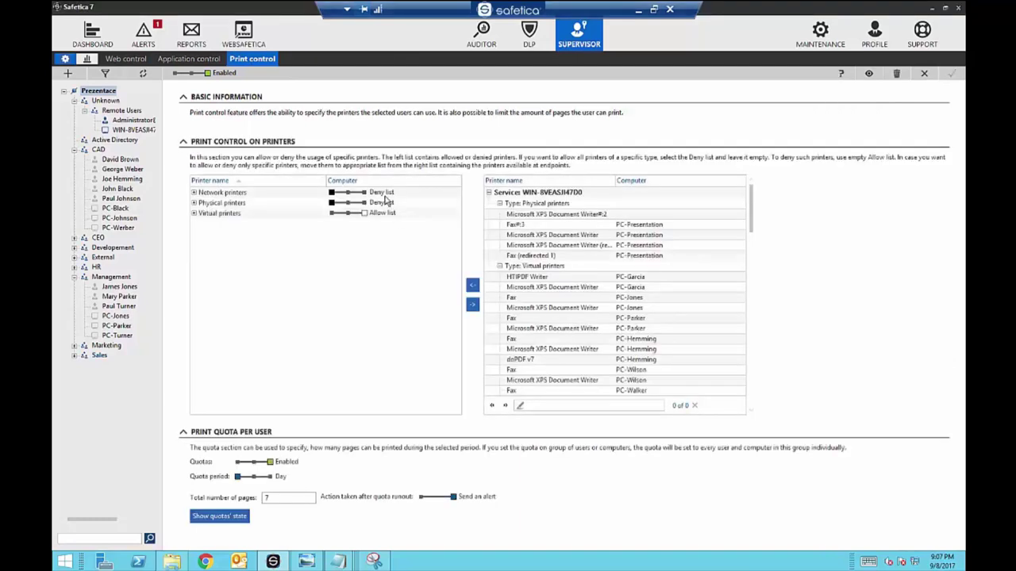
pyautogui.click(193, 193)
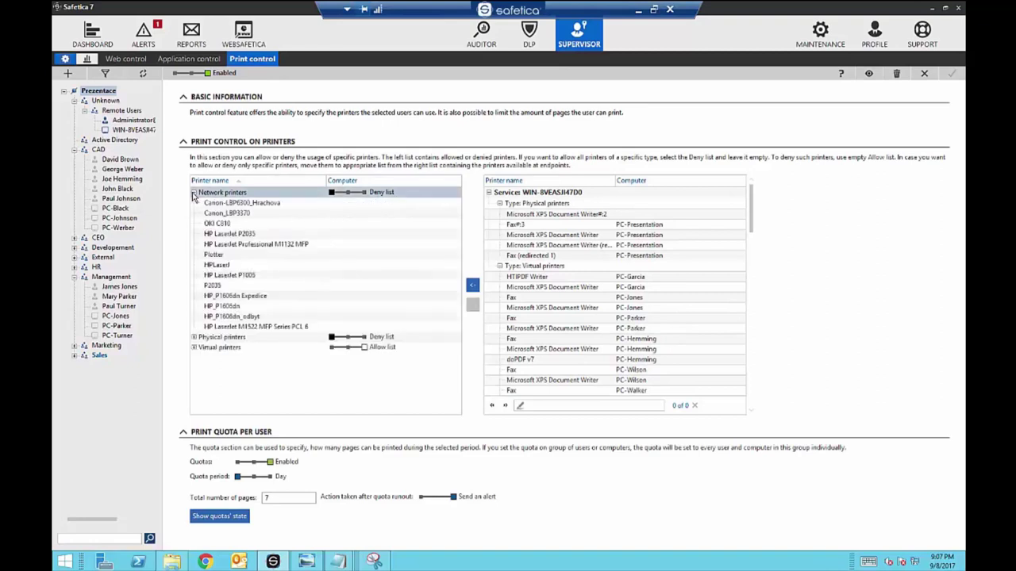
pyautogui.click(194, 338)
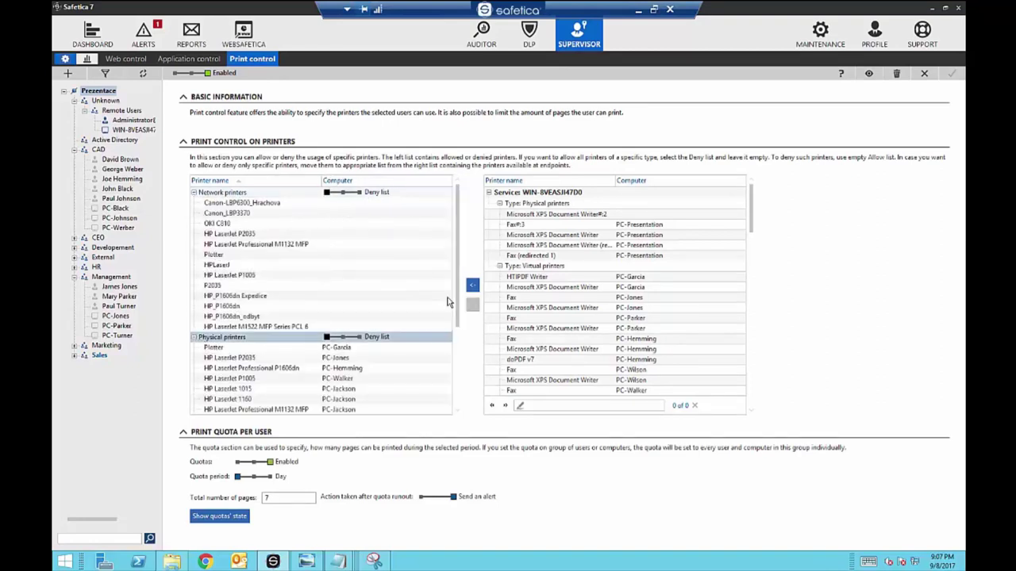
pyautogui.moveTo(456, 329); pyautogui.dragTo(452, 407)
pyautogui.click(195, 412)
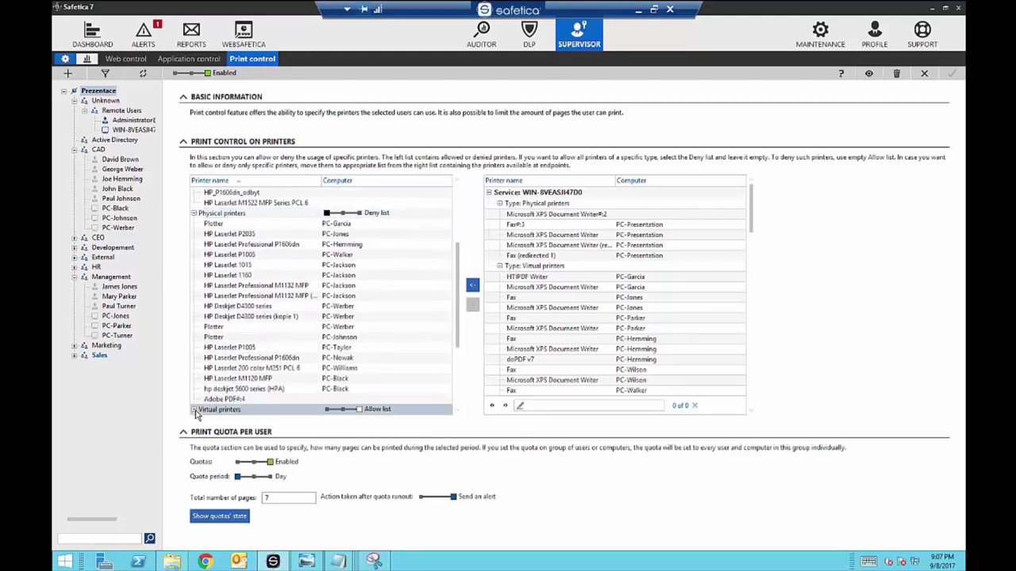
pyautogui.scroll(-4, 459, 322)
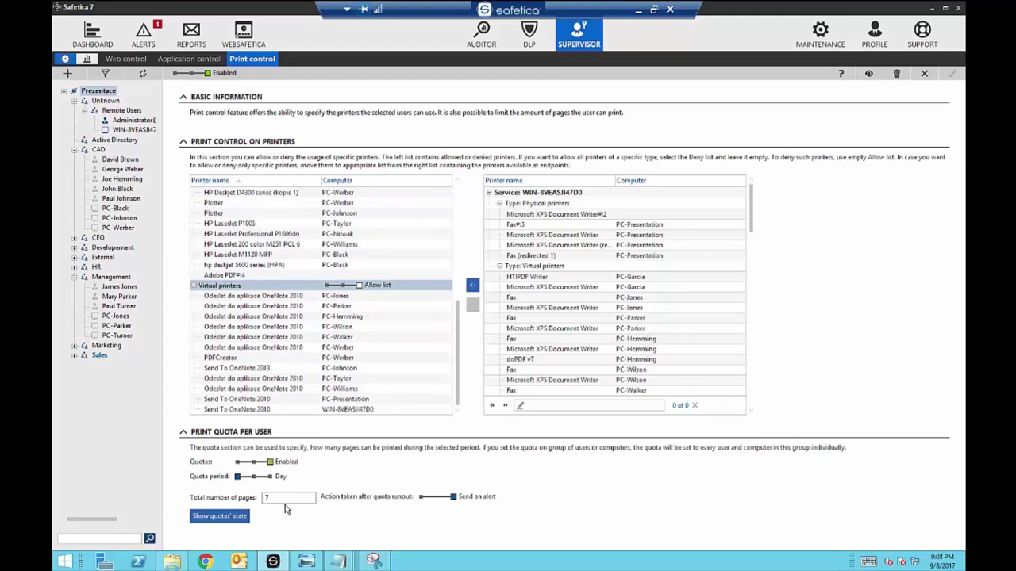
# Try out the print quota period setting, and open the Alerts overview without saving the changes.
pyautogui.moveTo(238, 480)
pyautogui.mouseDown()
pyautogui.moveTo(277, 483)
pyautogui.moveTo(235, 481)
pyautogui.mouseUp()
pyautogui.click(140, 40)
pyautogui.click(597, 307)
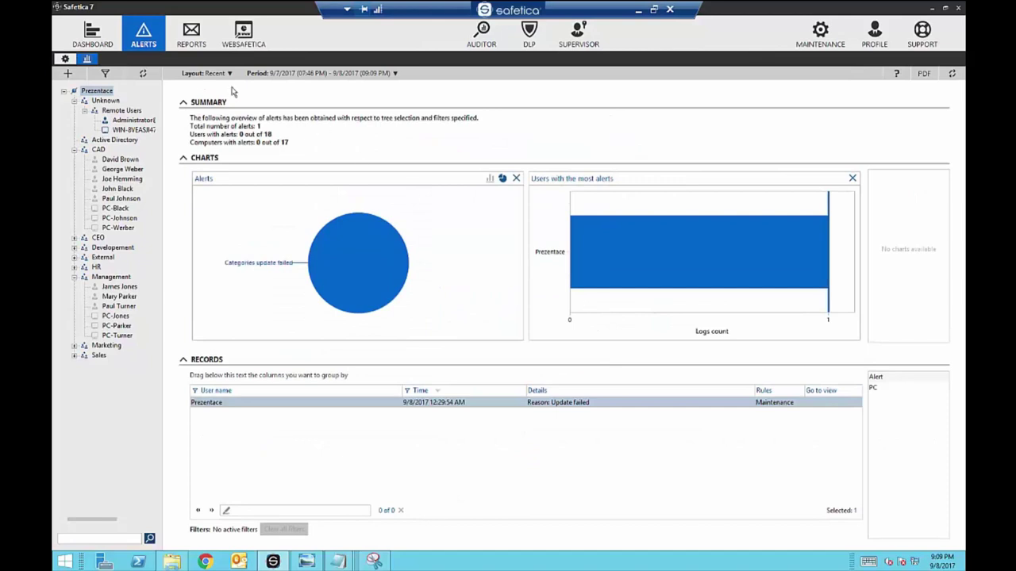
# Open the Information alert rule for editing and enable the Data sending via e-mail denied security alert for Financial Files.
pyautogui.click(65, 59)
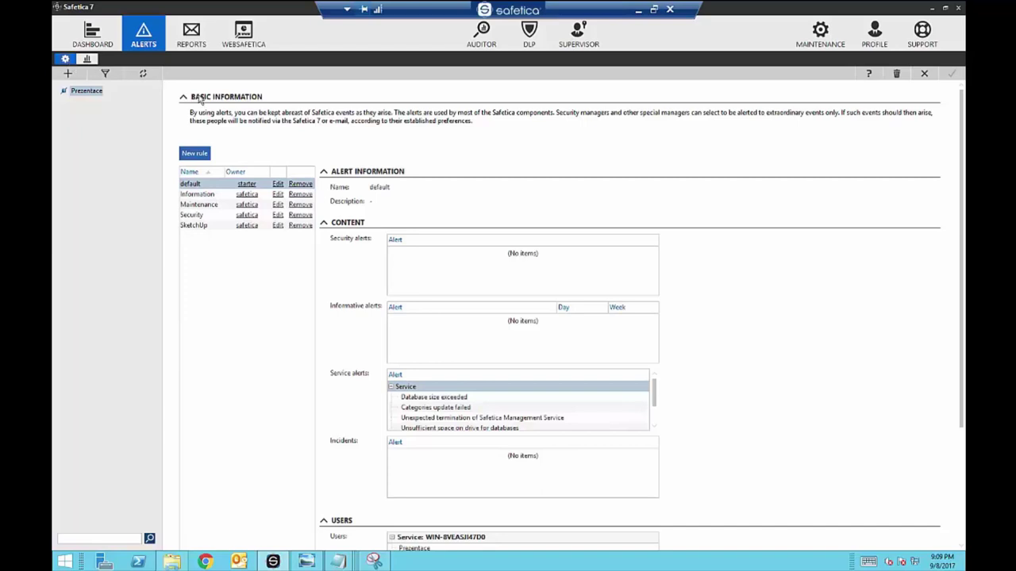
pyautogui.click(279, 195)
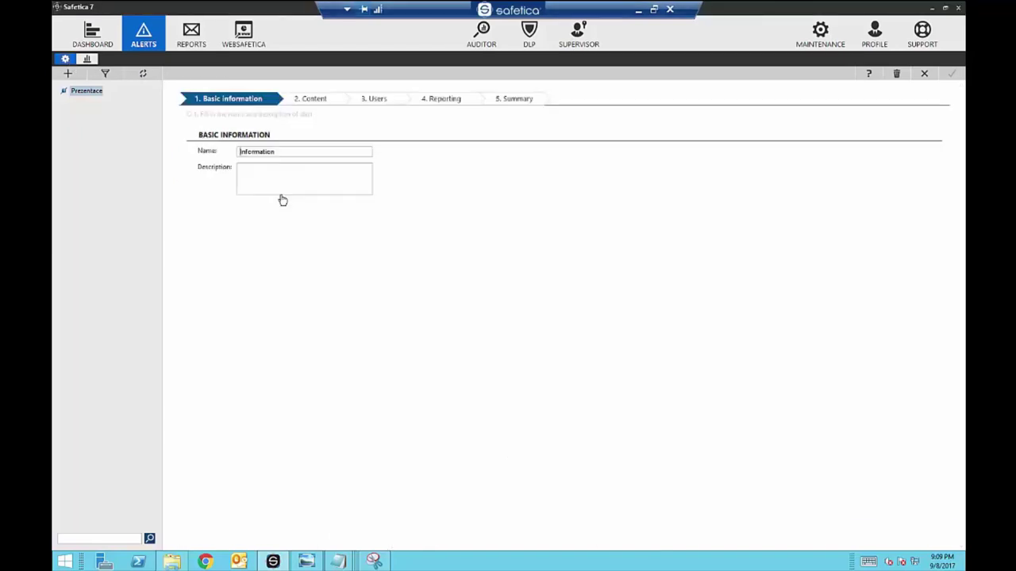
pyautogui.click(886, 533)
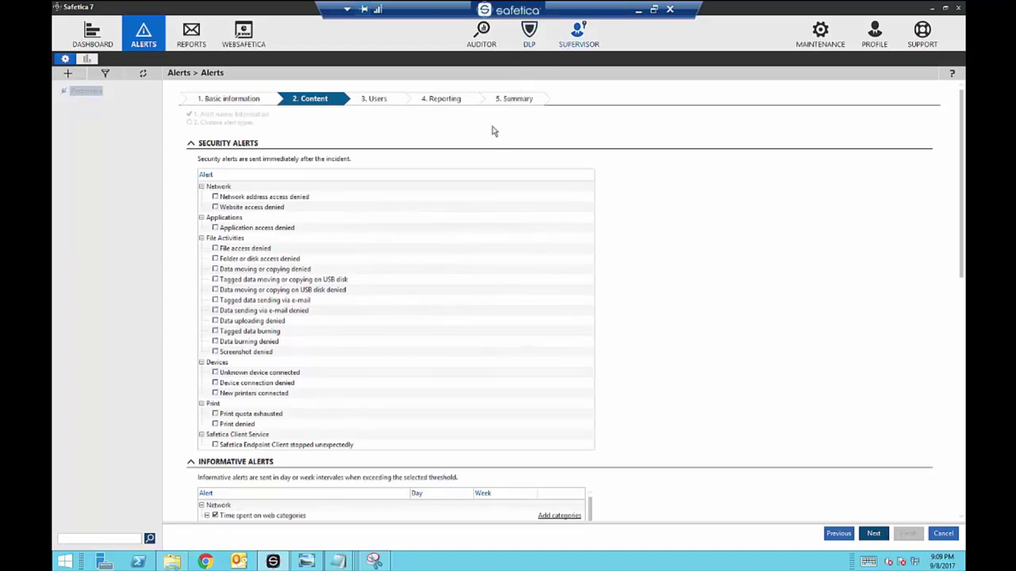
pyautogui.click(214, 310)
pyautogui.click(227, 322)
pyautogui.click(373, 206)
pyautogui.click(584, 364)
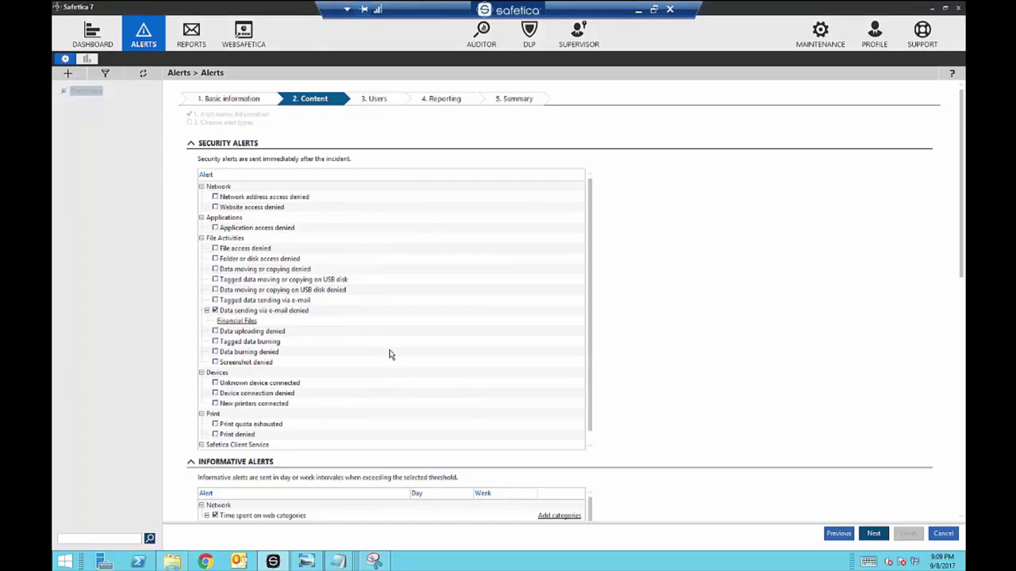
# Add the Job search web category to the Time spent on web categories informative alert.
pyautogui.scroll(-1, 619, 319)
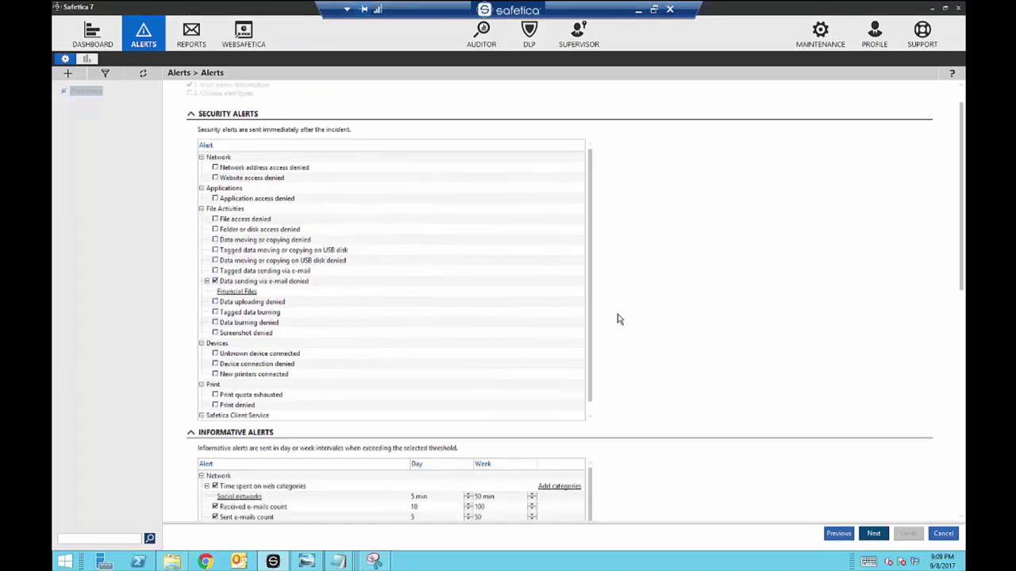
pyautogui.scroll(-5, 619, 319)
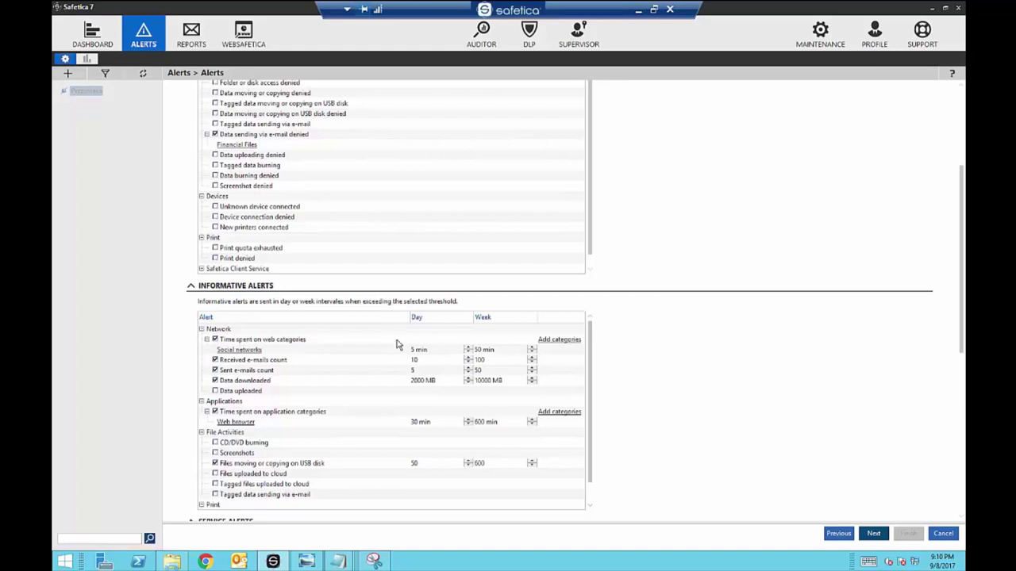
pyautogui.click(548, 342)
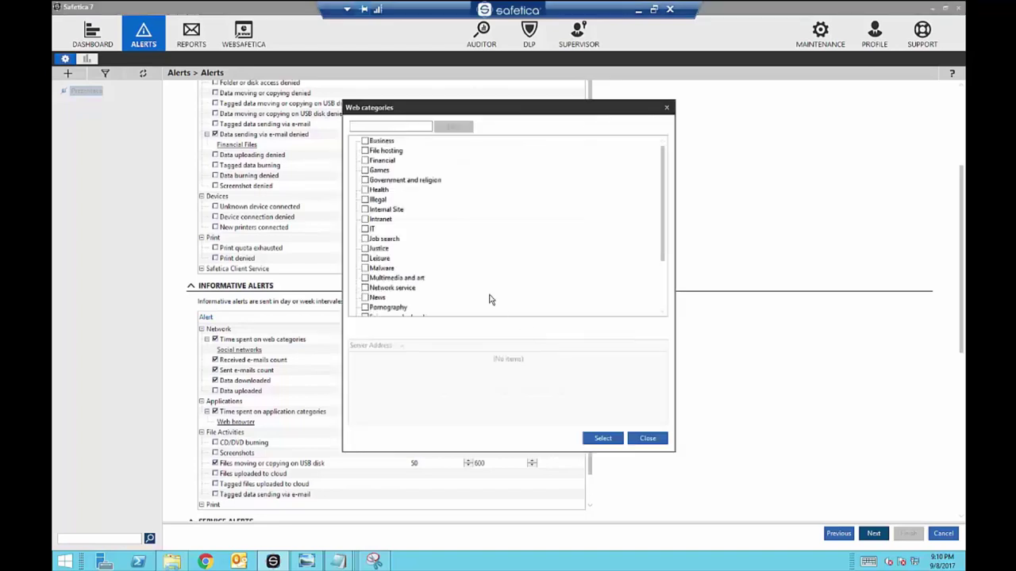
pyautogui.click(365, 239)
pyautogui.click(600, 439)
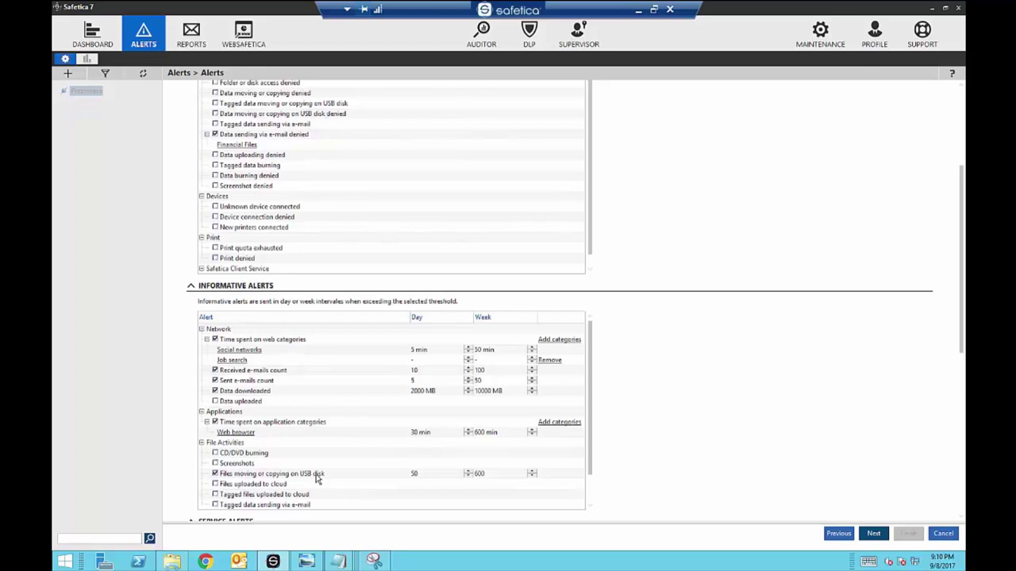
# Review the remaining alert types and the user groups assigned to the rule, and proceed to its reporting settings.
pyautogui.scroll(-1, 355, 389)
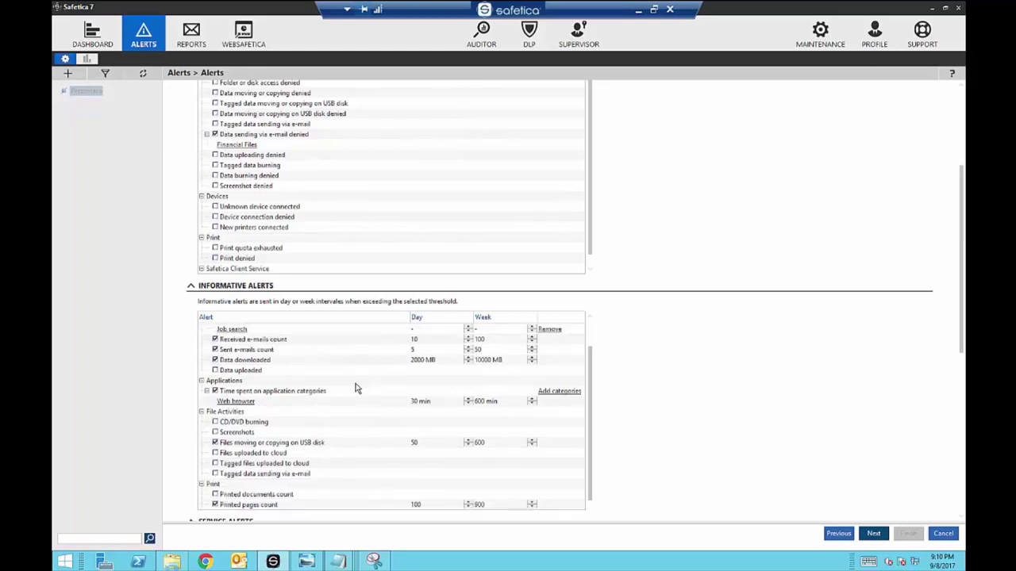
pyautogui.scroll(-2, 619, 412)
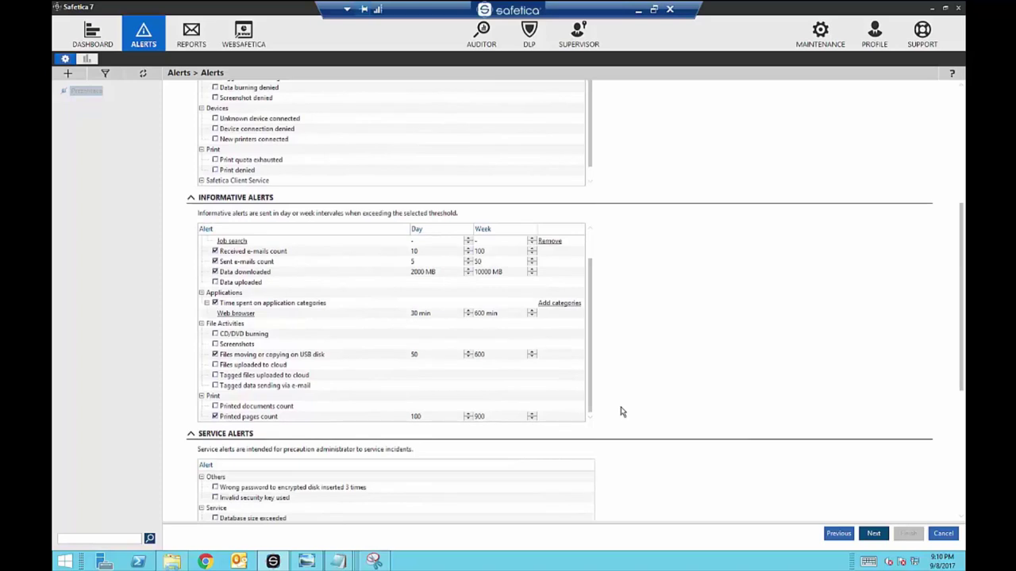
pyautogui.click(874, 534)
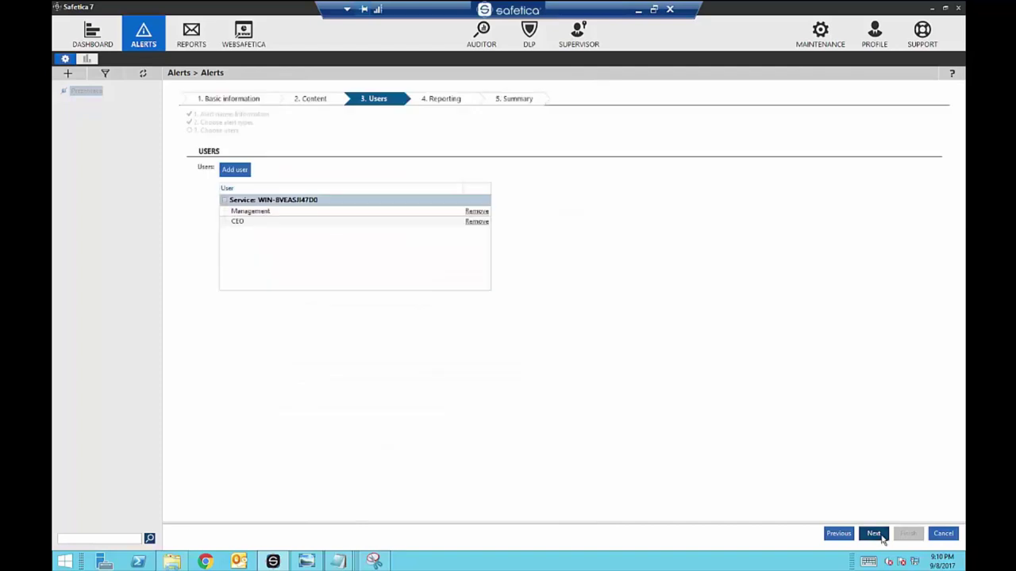
pyautogui.click(233, 170)
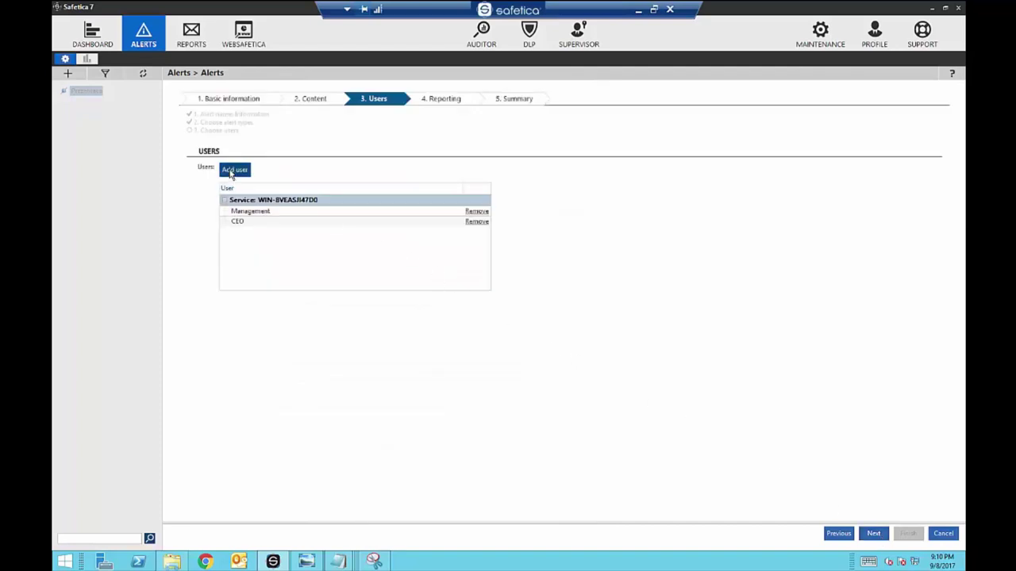
pyautogui.click(232, 170)
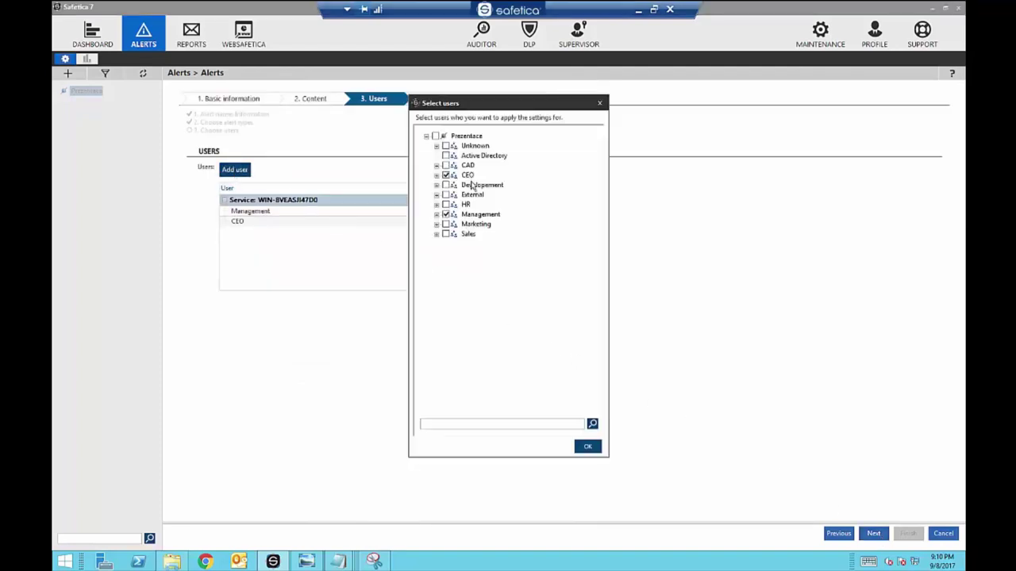
pyautogui.click(594, 449)
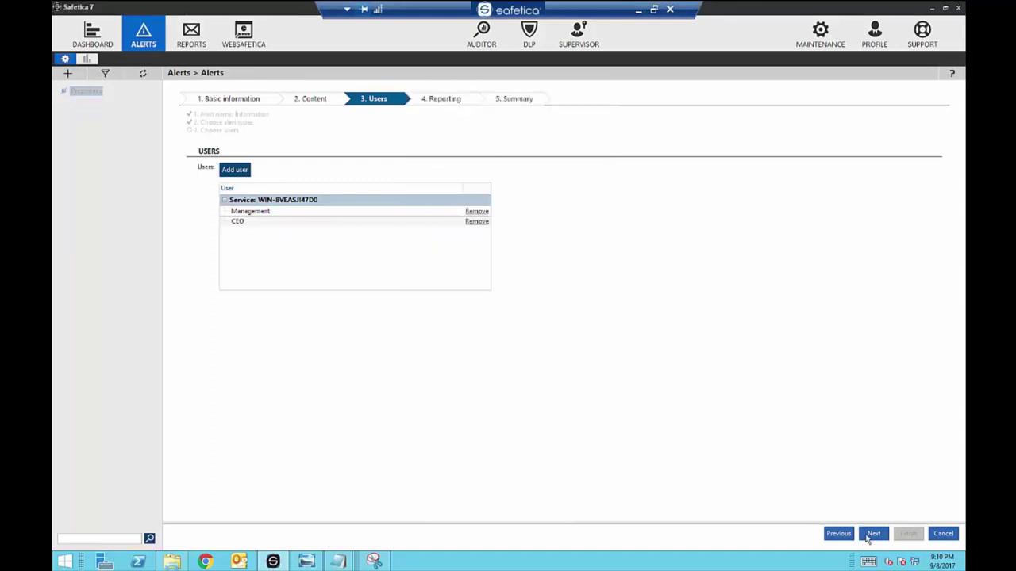
pyautogui.press('Return')
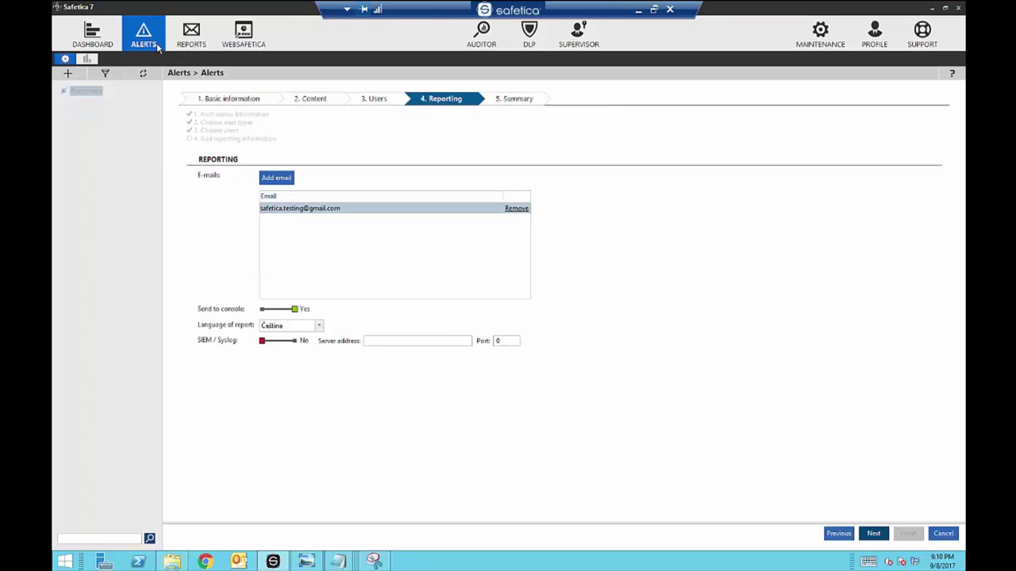
# Switch the SIEM / Syslog option on and back off, and cancel editing the Information alert rule.
pyautogui.click(263, 343)
pyautogui.click(263, 343)
pyautogui.click(946, 534)
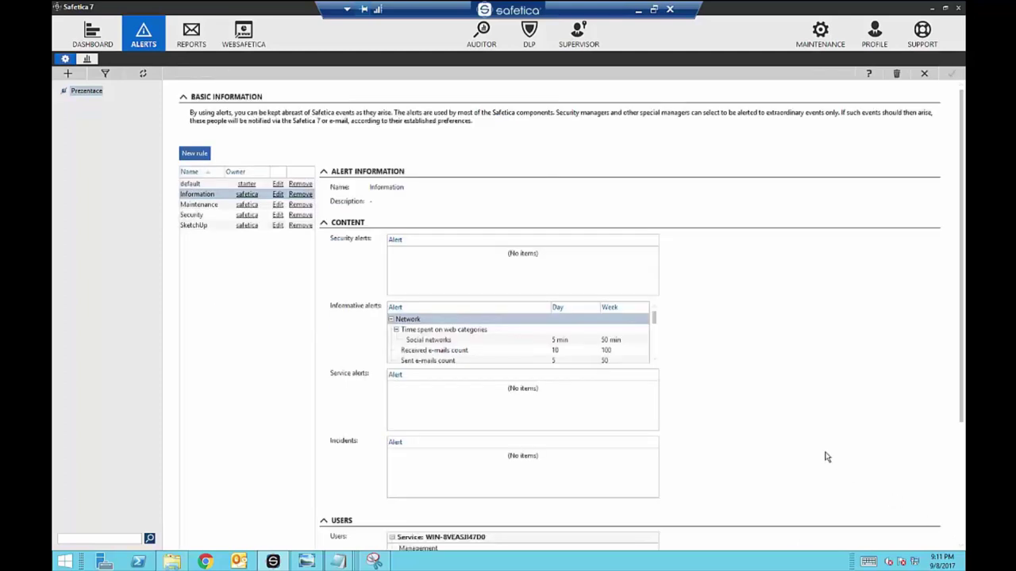
# Open the Monthly activity reporting rule in Reports for editing and review its content, users and time settings, proceeding to Reporting.
pyautogui.click(195, 45)
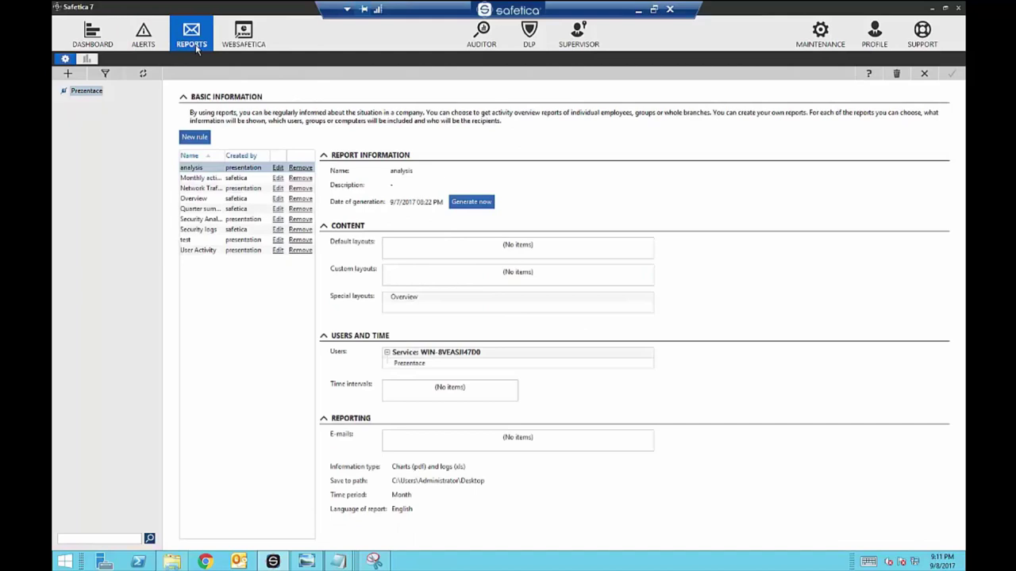
pyautogui.click(278, 179)
pyautogui.click(871, 533)
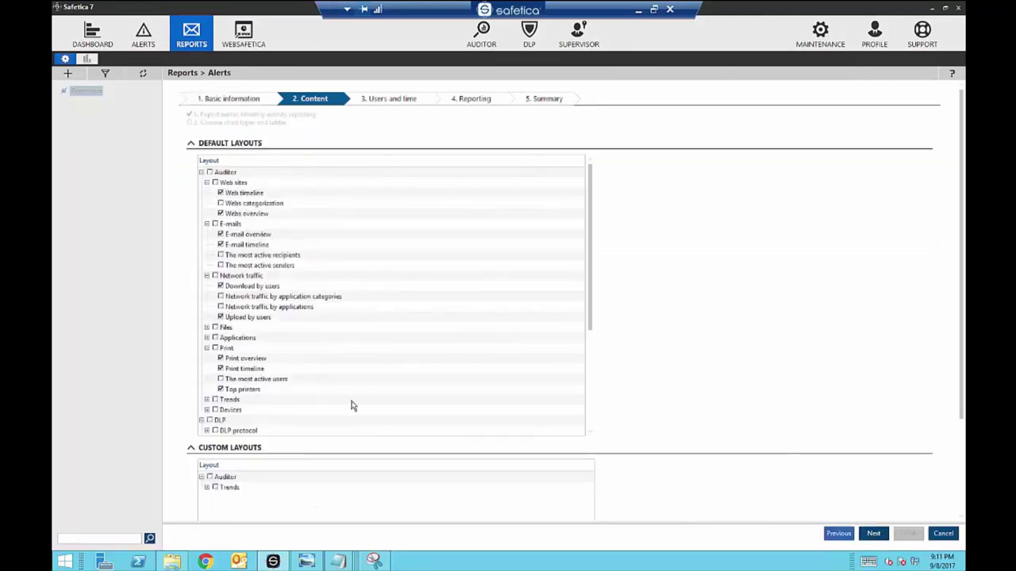
pyautogui.scroll(-1, 323, 489)
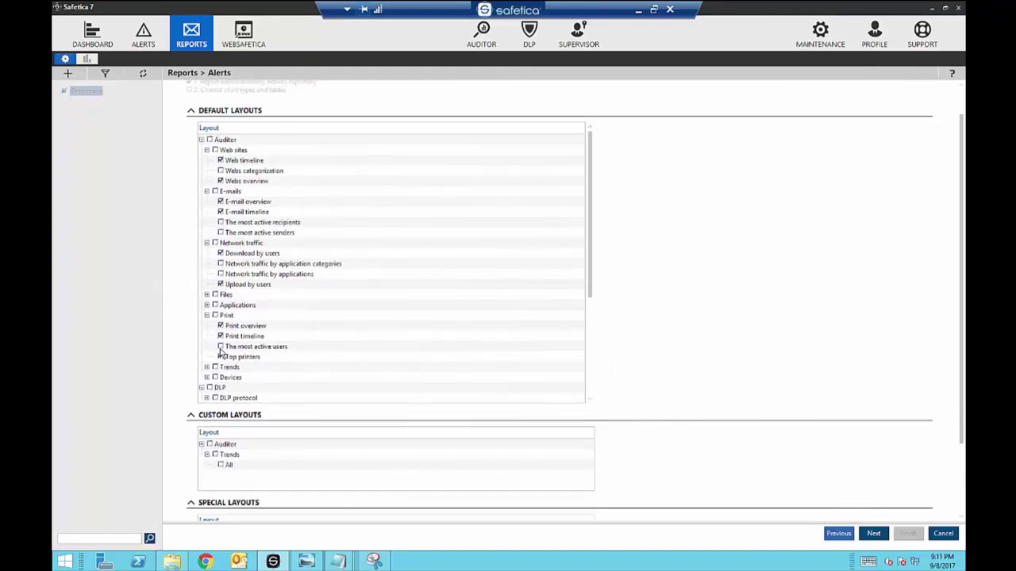
pyautogui.click(876, 535)
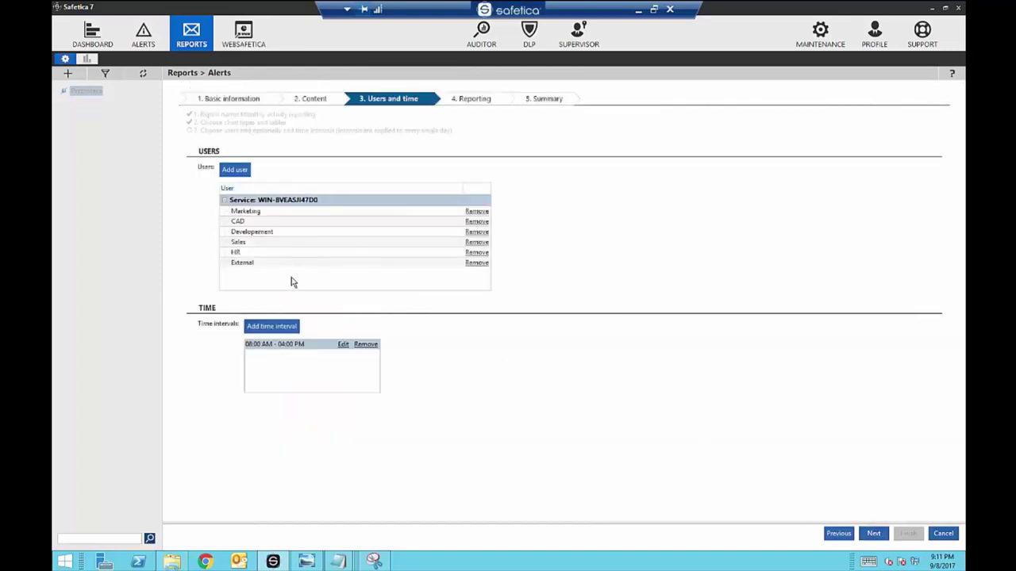
pyautogui.click(873, 535)
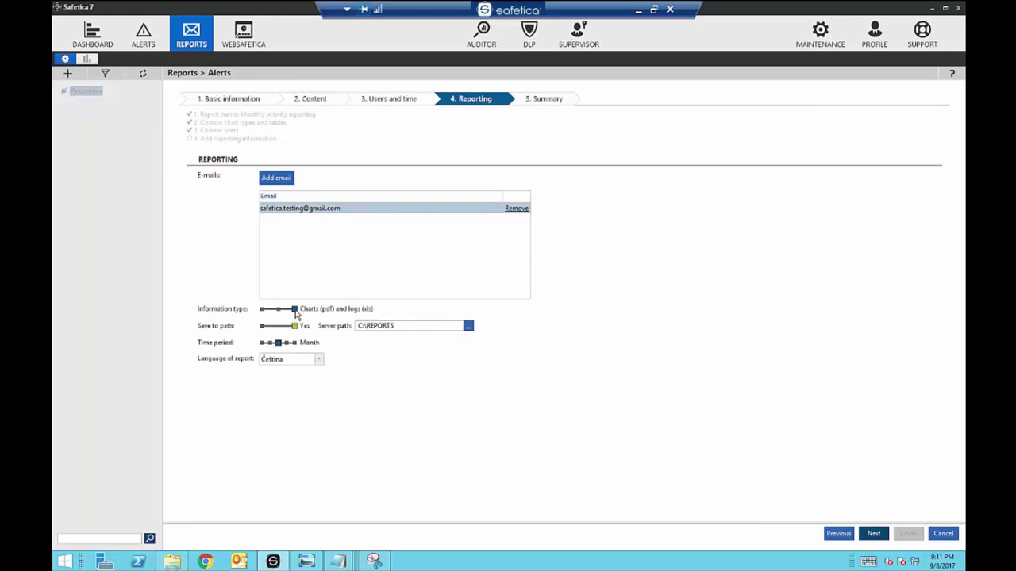
# Try setting the report's time period to Half year, and cancel editing the Monthly activity reporting rule.
pyautogui.moveTo(294, 311)
pyautogui.mouseDown()
pyautogui.moveTo(265, 311)
pyautogui.moveTo(291, 313)
pyautogui.mouseUp()
pyautogui.moveTo(278, 344); pyautogui.dragTo(299, 347)
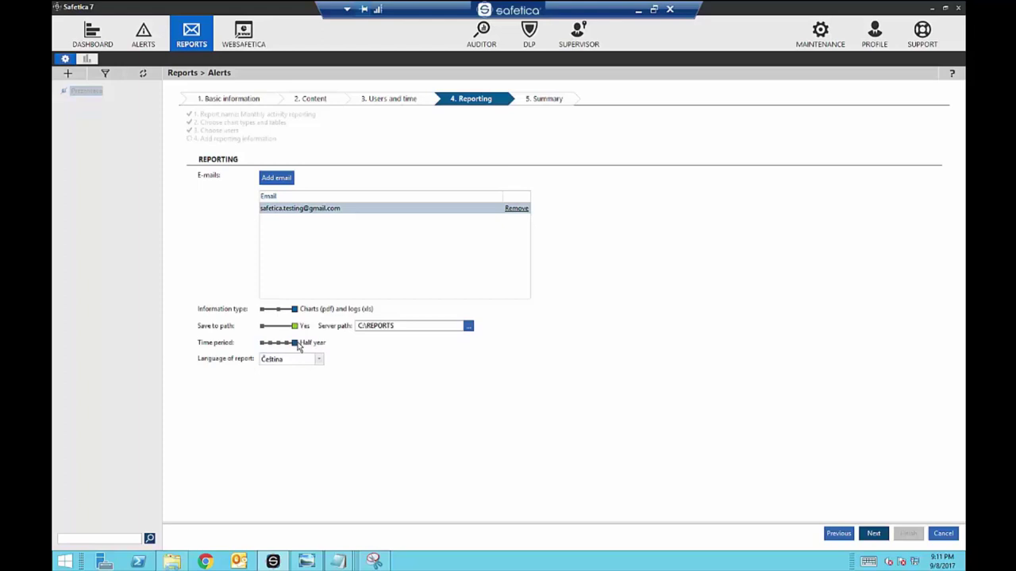
pyautogui.click(941, 533)
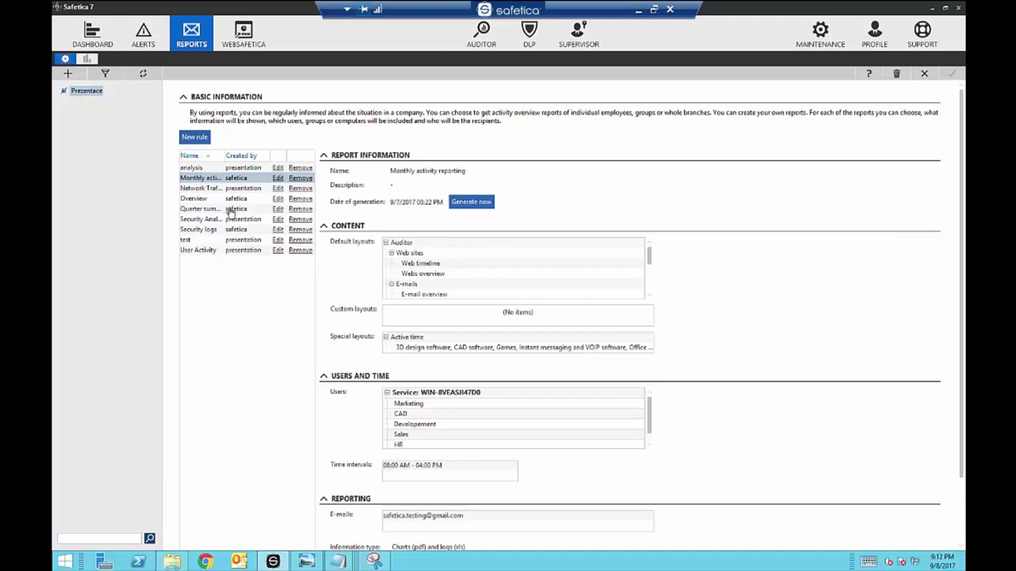
# Generate the Quarter summary report immediately for a date range starting June 6, 2017.
pyautogui.click(204, 210)
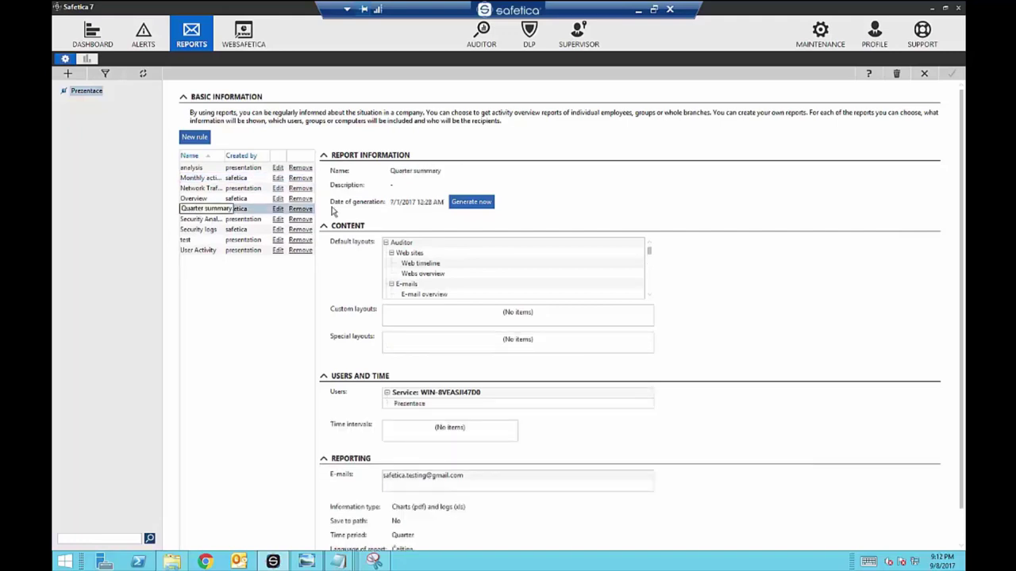
pyautogui.click(467, 203)
pyautogui.click(424, 260)
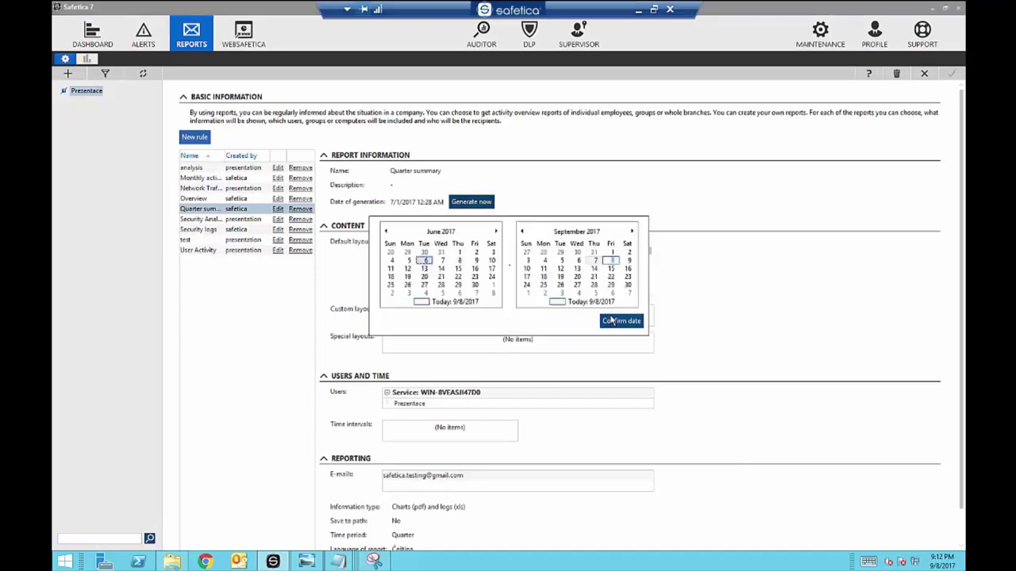
pyautogui.click(612, 320)
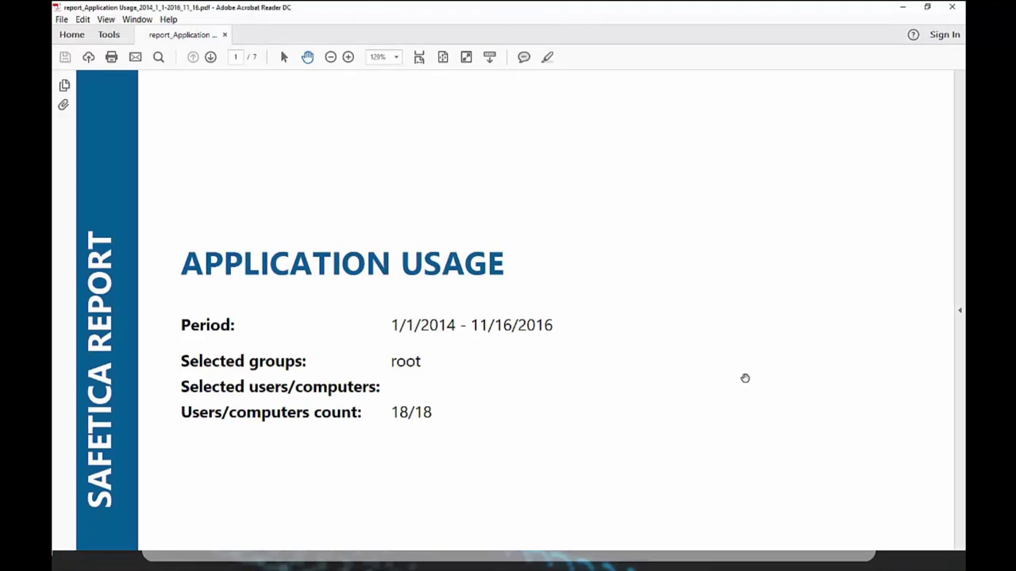
# Page through the Application Usage PDF report to examine its contents list and its logon, application and user activity charts.
pyautogui.click(211, 58)
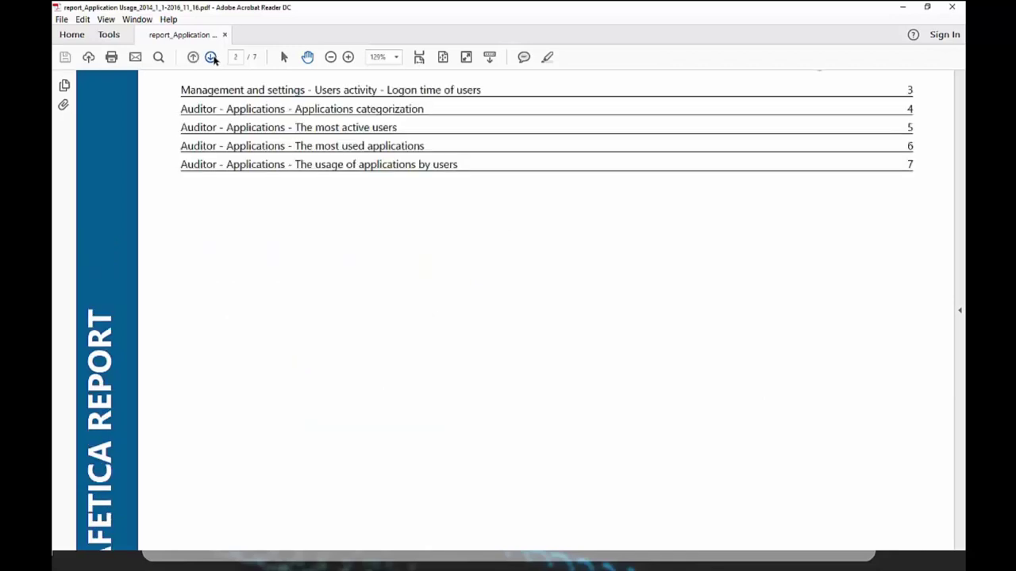
pyautogui.click(211, 58)
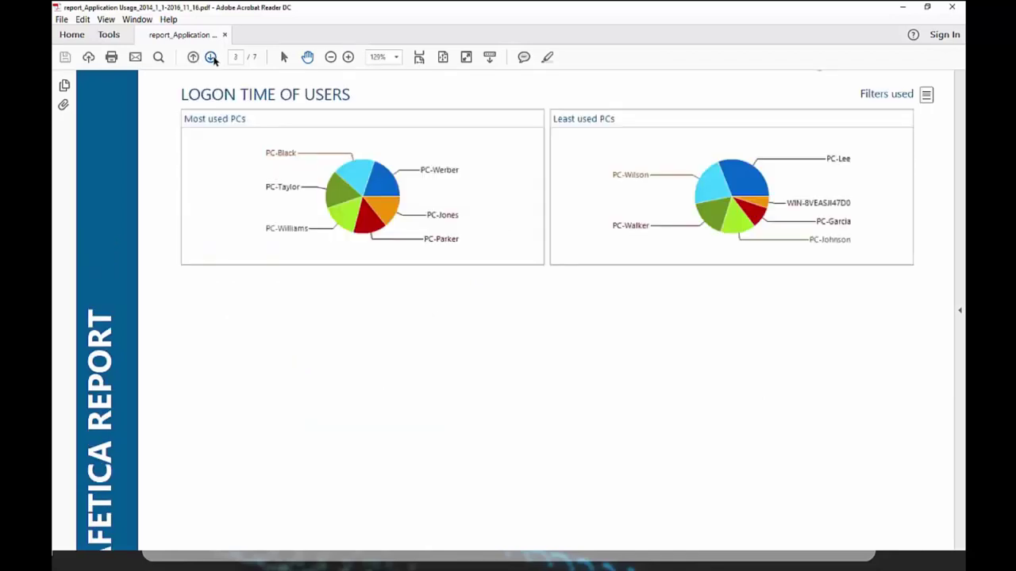
pyautogui.click(211, 58)
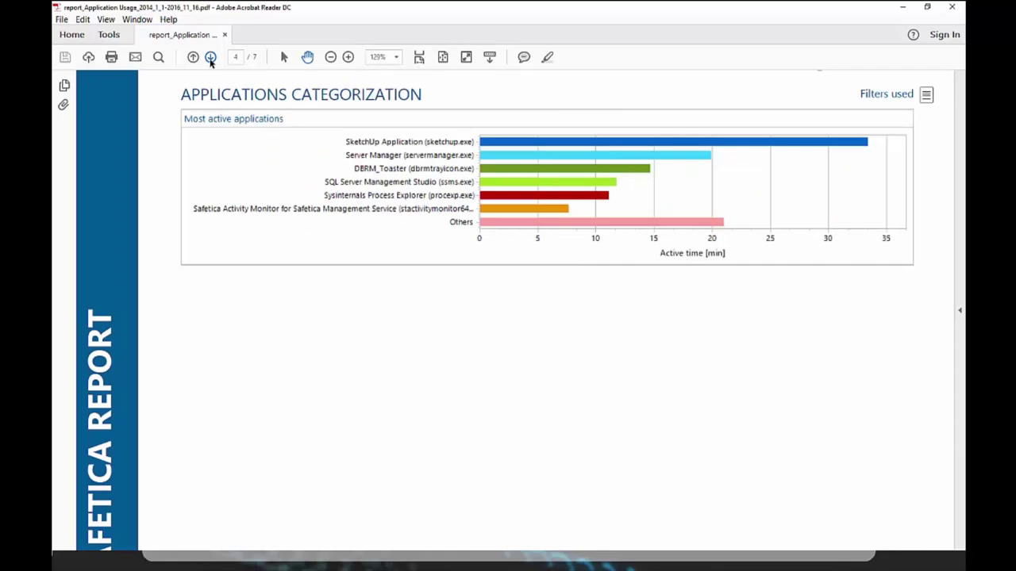
pyautogui.click(211, 58)
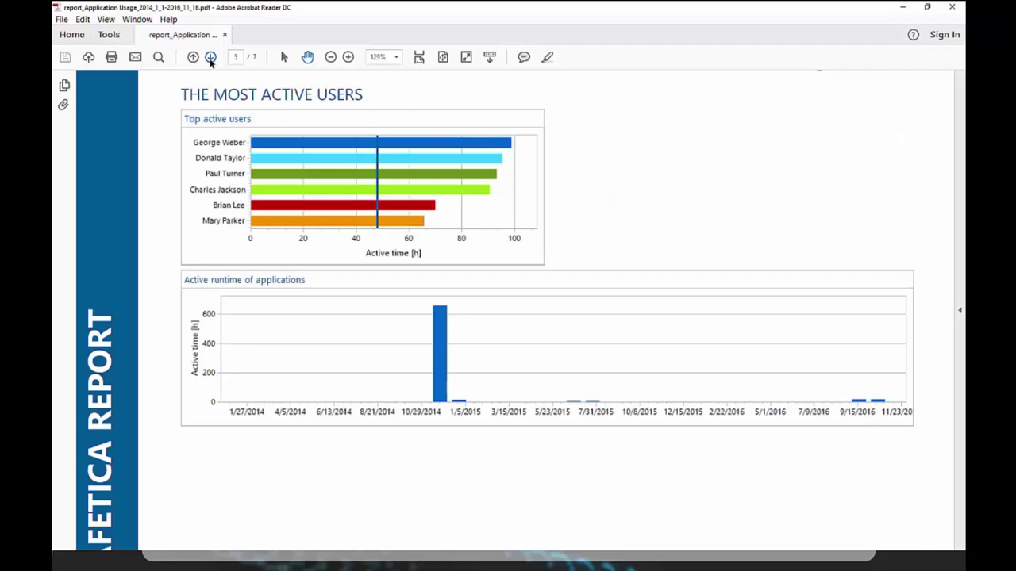
pyautogui.click(211, 58)
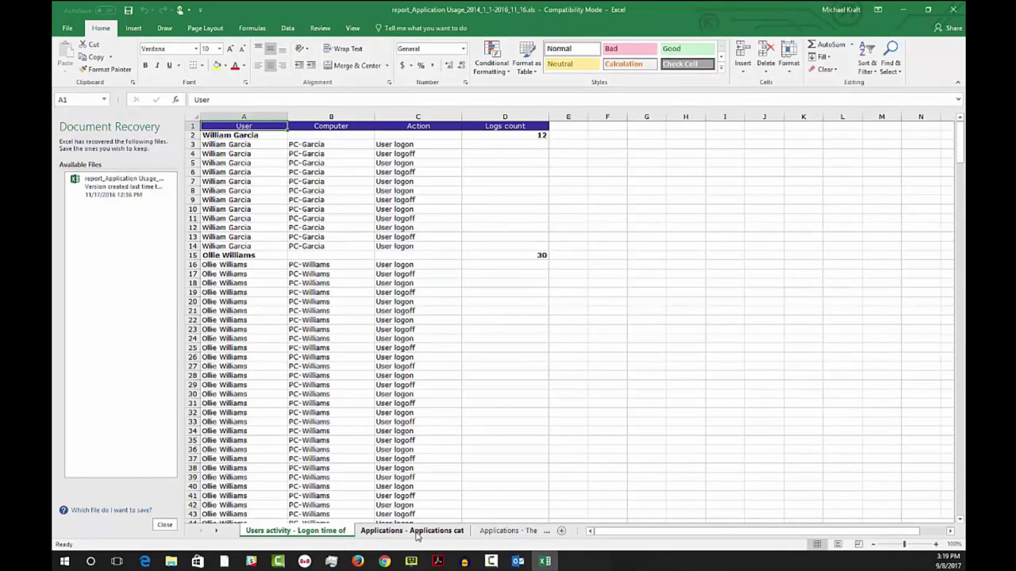
# Examine the application usage logs on the Applications categorization sheet of the Excel report.
pyautogui.click(417, 531)
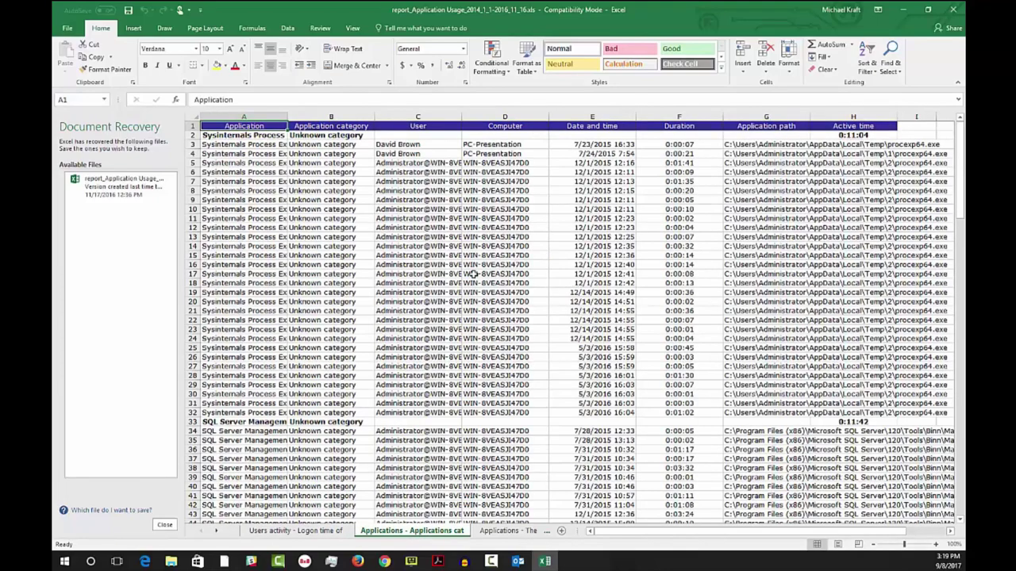
pyautogui.scroll(-12, 476, 276)
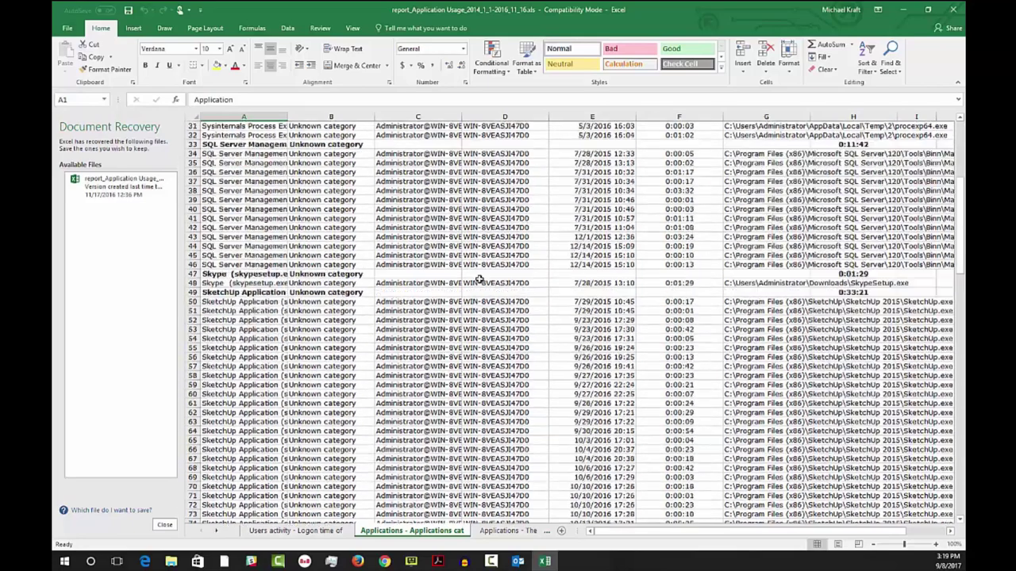
pyautogui.scroll(-20, 479, 278)
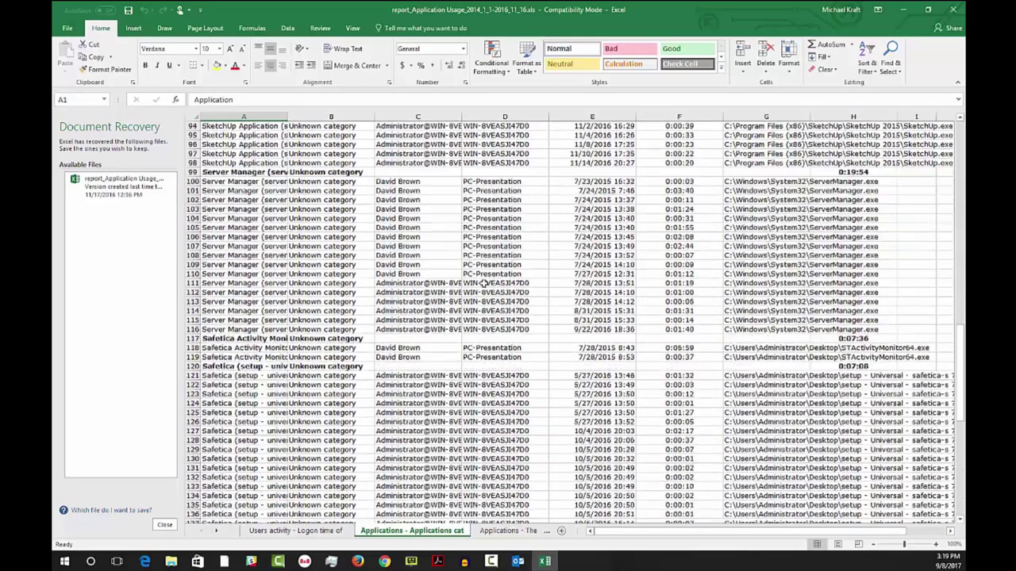
pyautogui.scroll(-13, 483, 284)
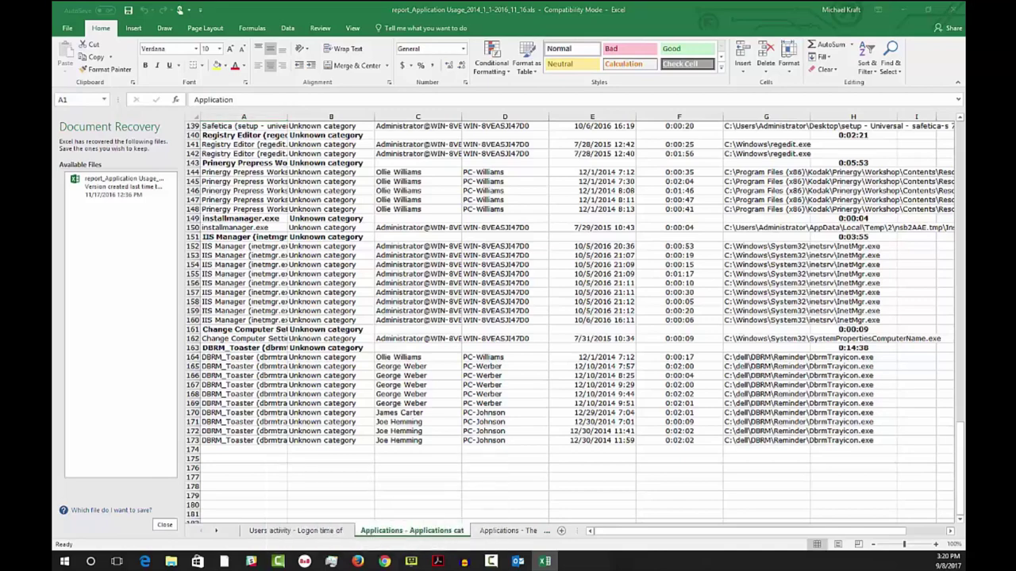
# Switch to WebSafetica in Chrome and drill into the USB dataflow to examine the records of the user working most with files.
pyautogui.click(384, 561)
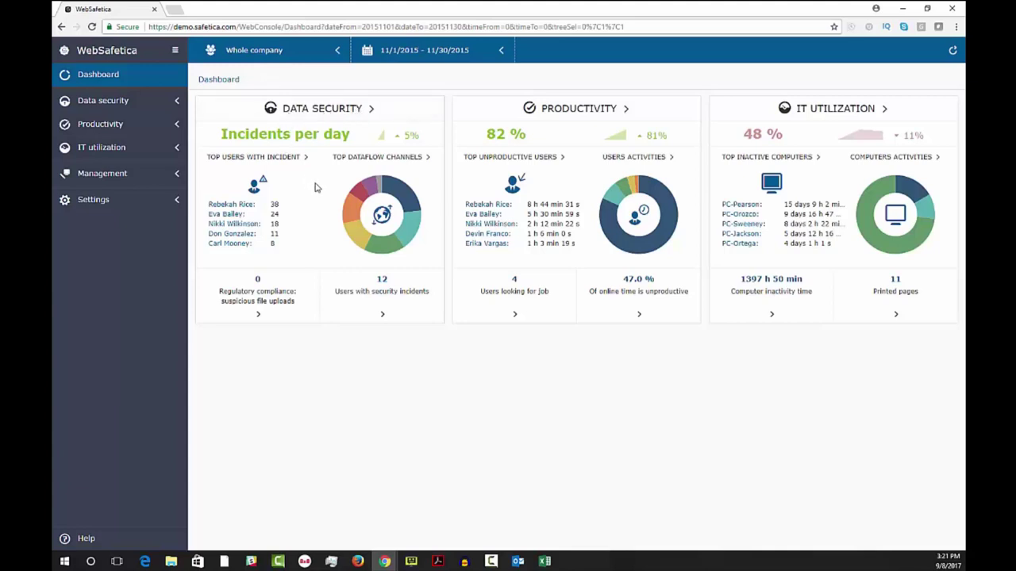
pyautogui.click(404, 196)
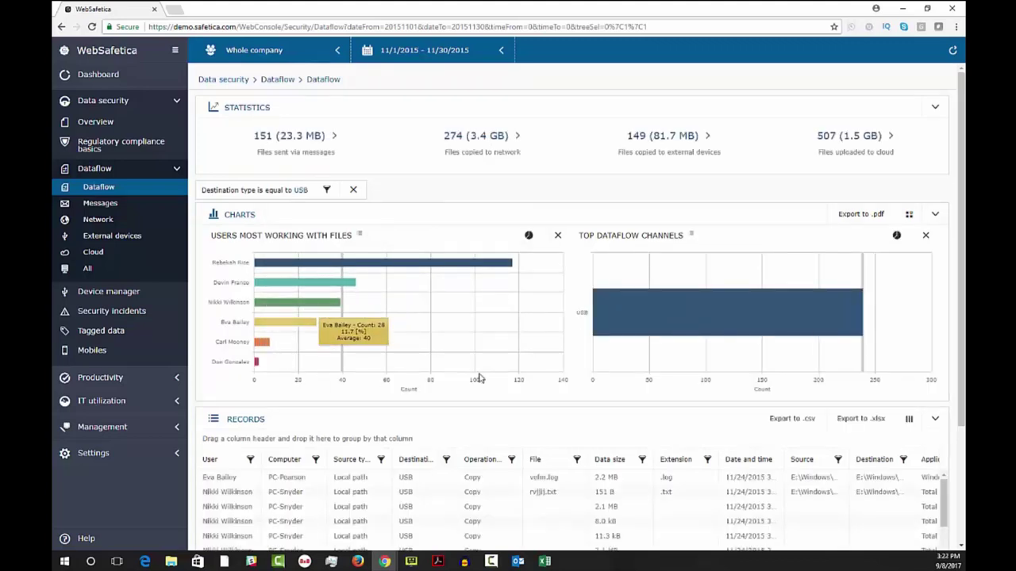
pyautogui.click(309, 268)
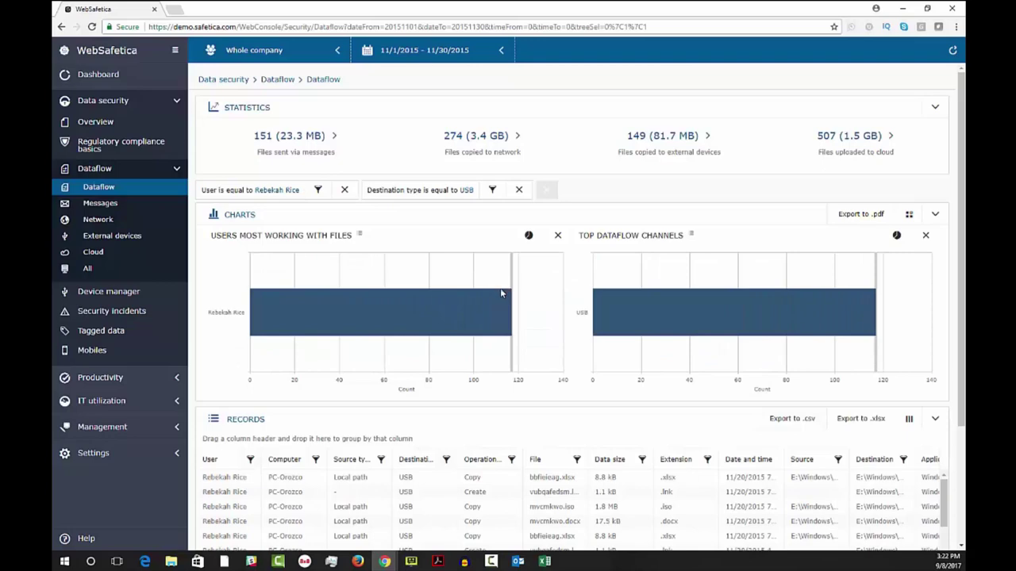
pyautogui.scroll(-1, 504, 302)
pyautogui.scroll(-1, 482, 430)
pyautogui.scroll(-6, 482, 430)
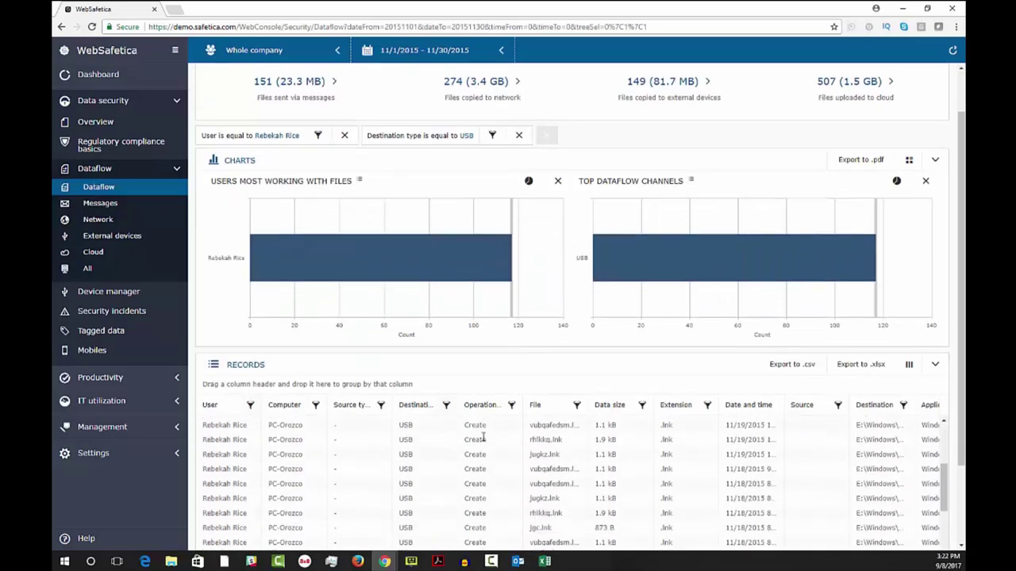
pyautogui.scroll(-4, 474, 435)
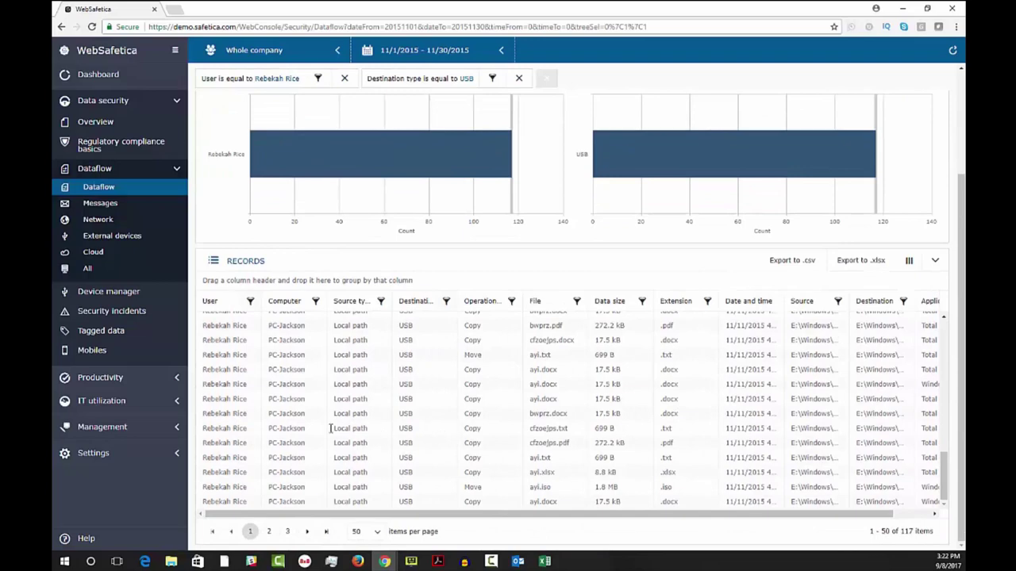
# Open the Productivity trends and review the charts for critical categories, job search, webmails, social networks and file hosting.
pyautogui.click(129, 379)
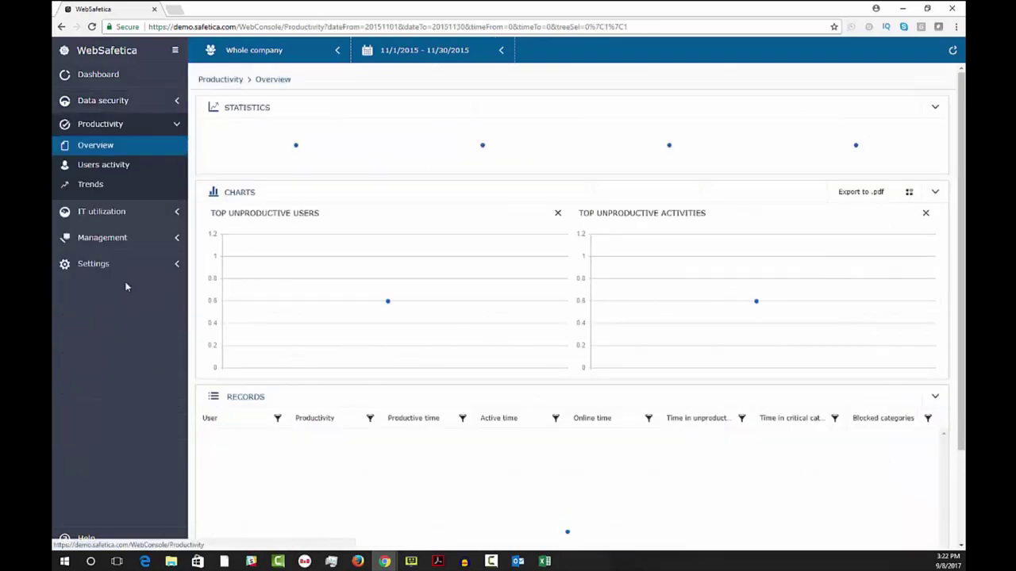
pyautogui.click(90, 185)
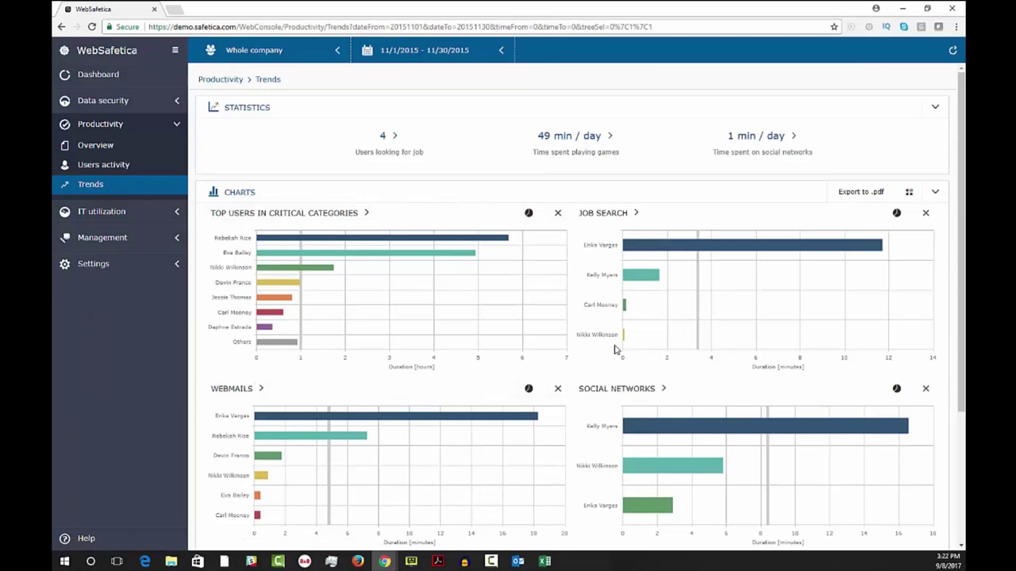
pyautogui.scroll(-2, 615, 350)
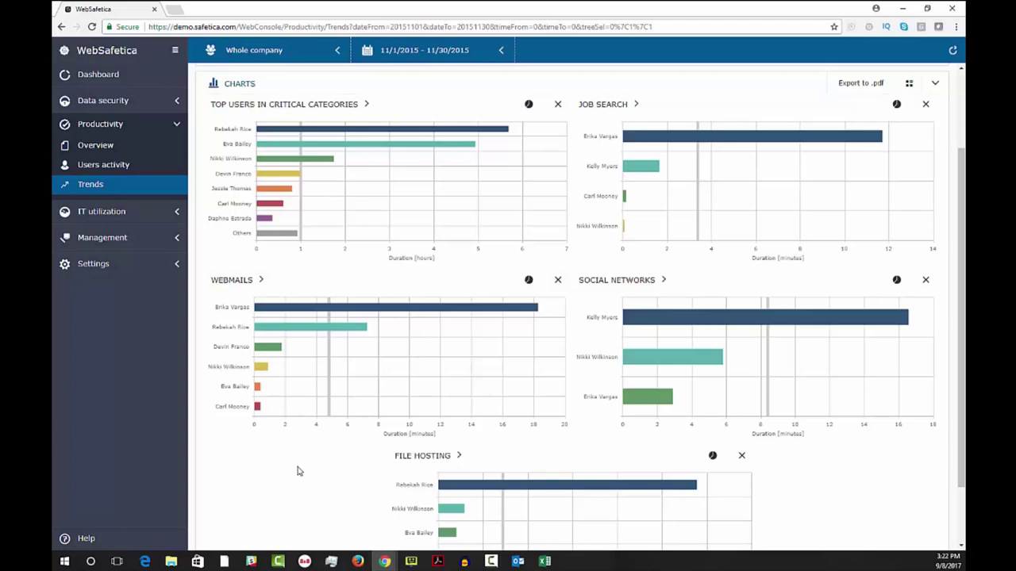
# Open the Computers overview in the Management section.
pyautogui.click(143, 238)
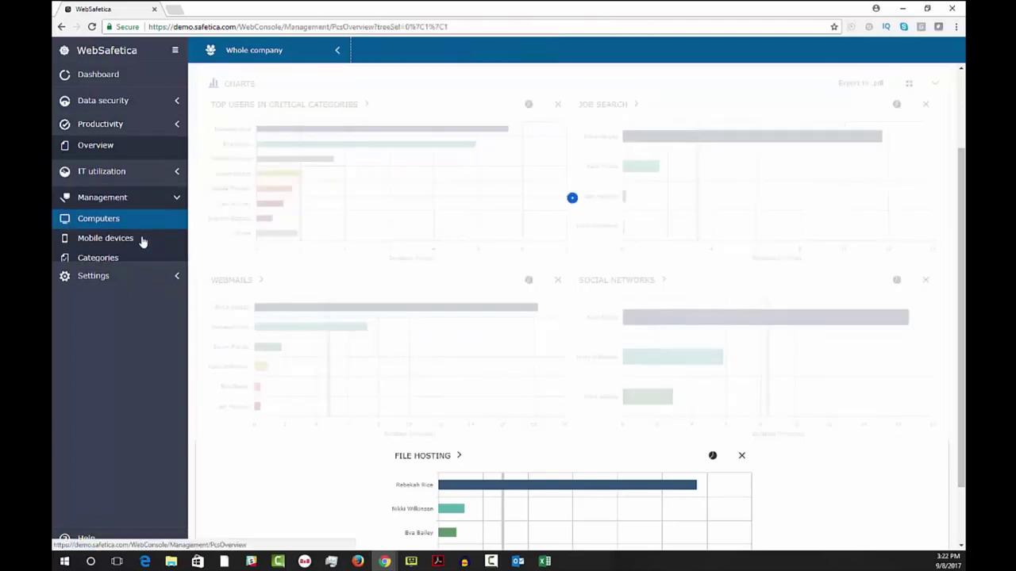